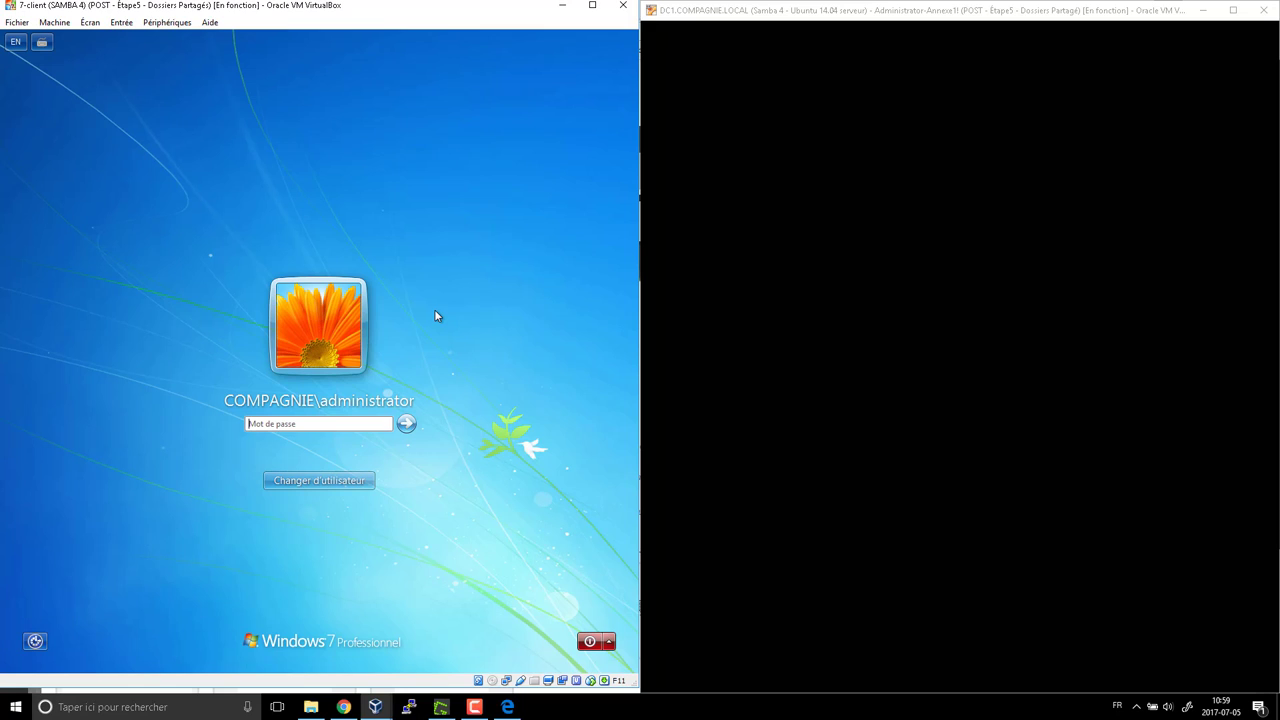
# Sign in as the COMPAGNIE administrator, retrying after a wrong password, and dismiss the activation prompt
pyautogui.write('********')
pyautogui.press('BackSpace')
pyautogui.press('BackSpace')
pyautogui.write('**')
pyautogui.press('Return')
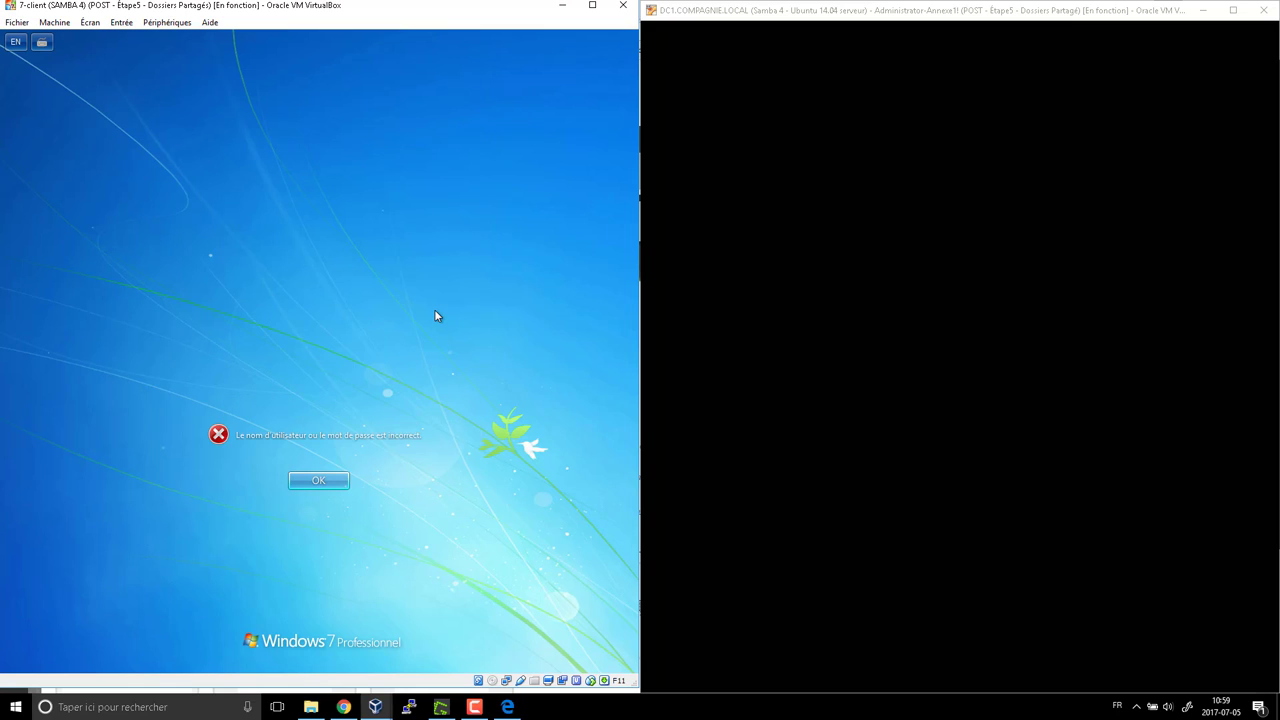
pyautogui.press('Return')
pyautogui.write('****')
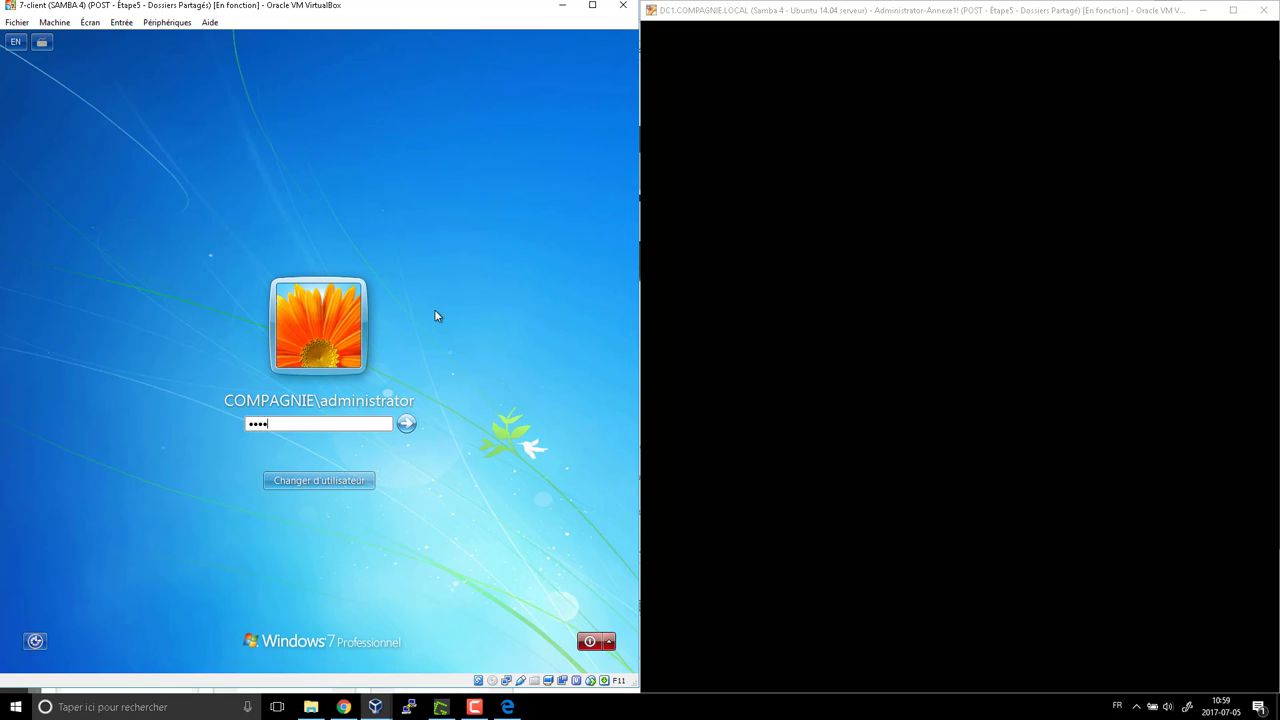
pyautogui.write('****')
pyautogui.press('Return')
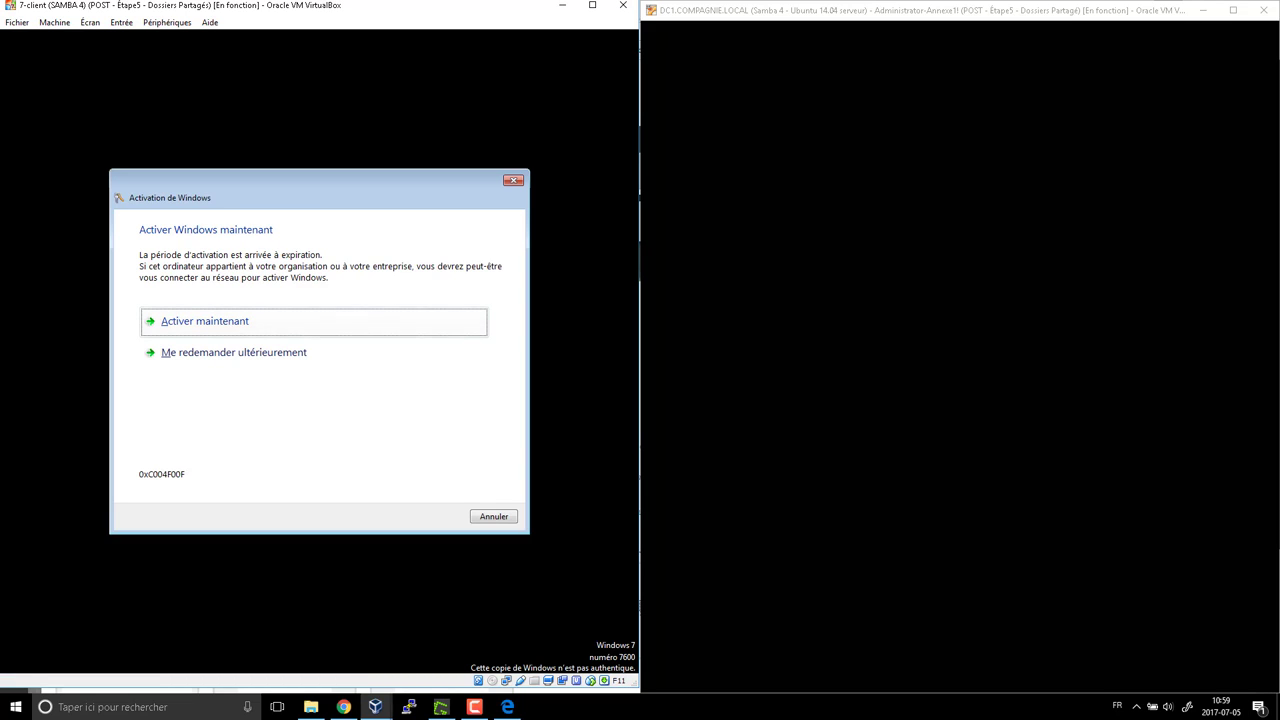
pyautogui.press('Return')
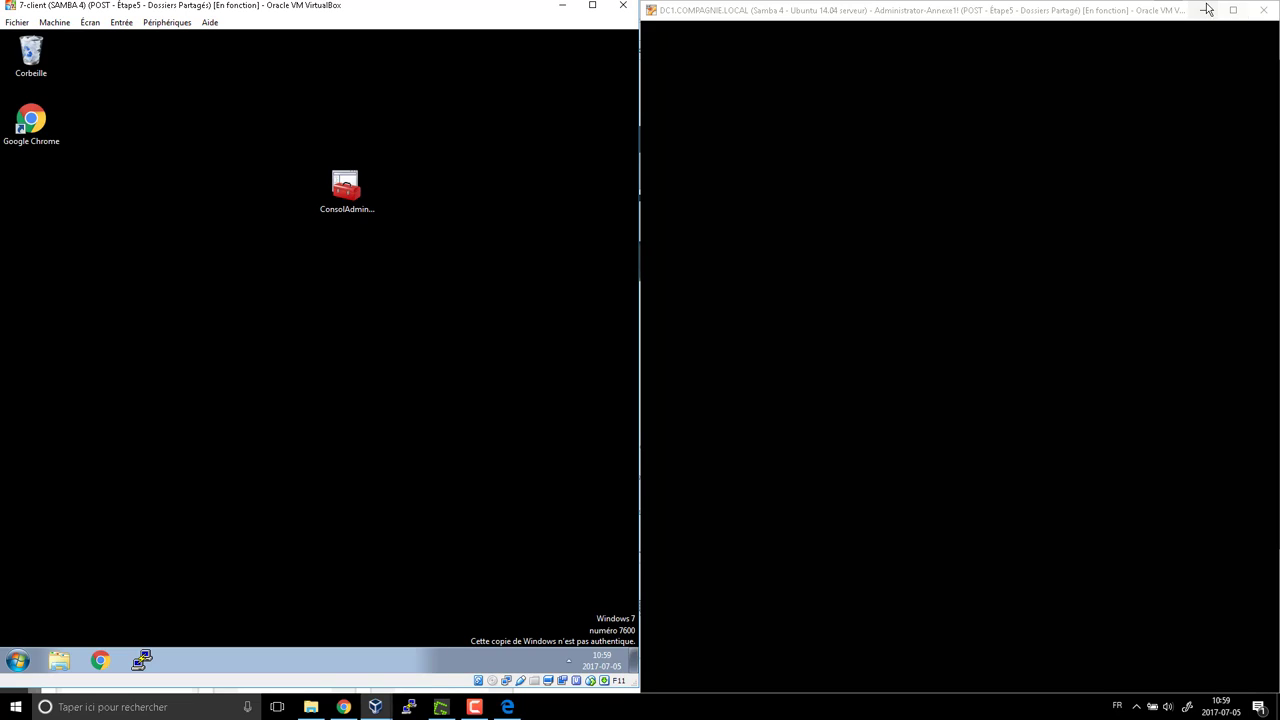
# Maximize the Windows 7 client VM and open the ConsolAdminDC1 console
pyautogui.click(1203, 10)
pyautogui.click(592, 5)
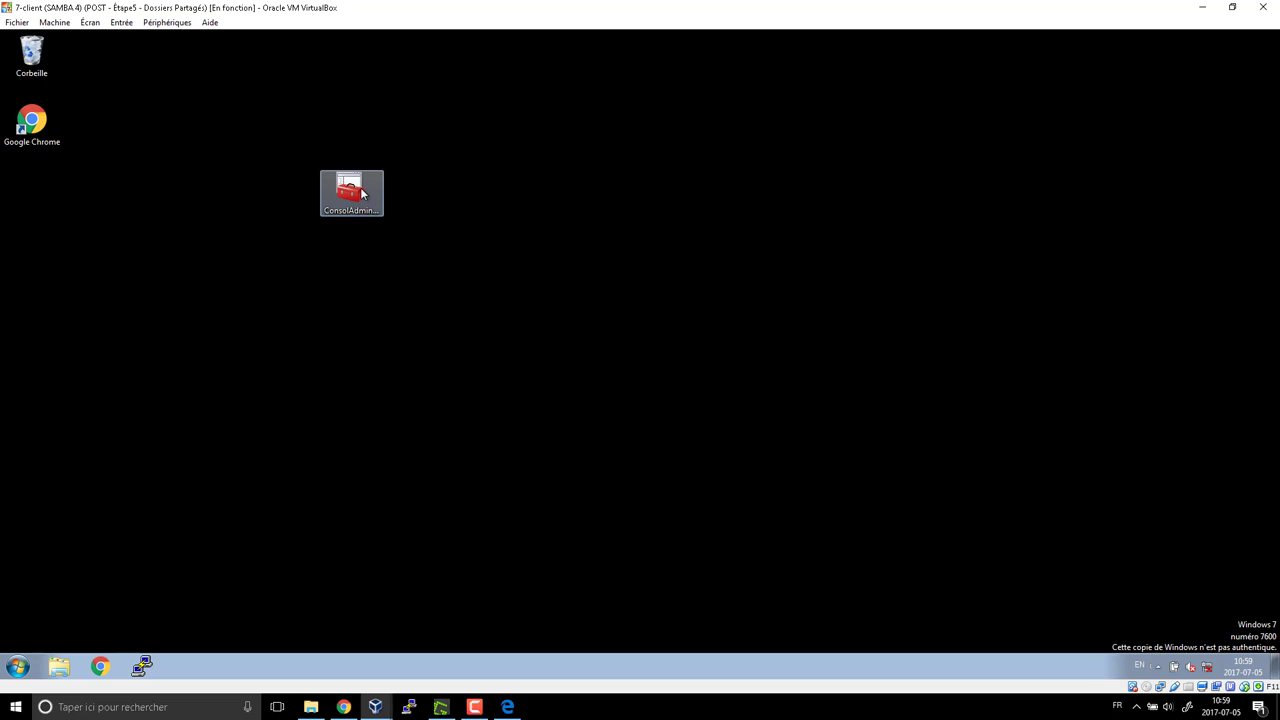
pyautogui.click(364, 197)
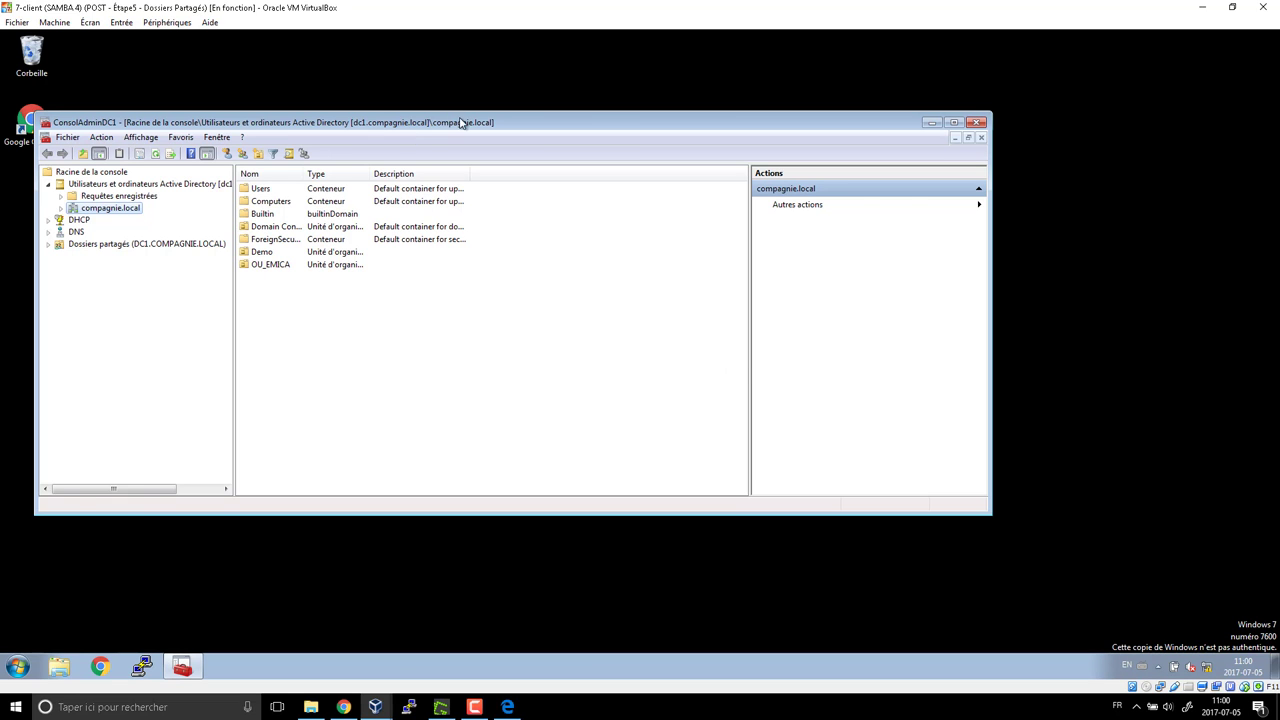
pyautogui.moveTo(462, 120); pyautogui.dragTo(604, 114)
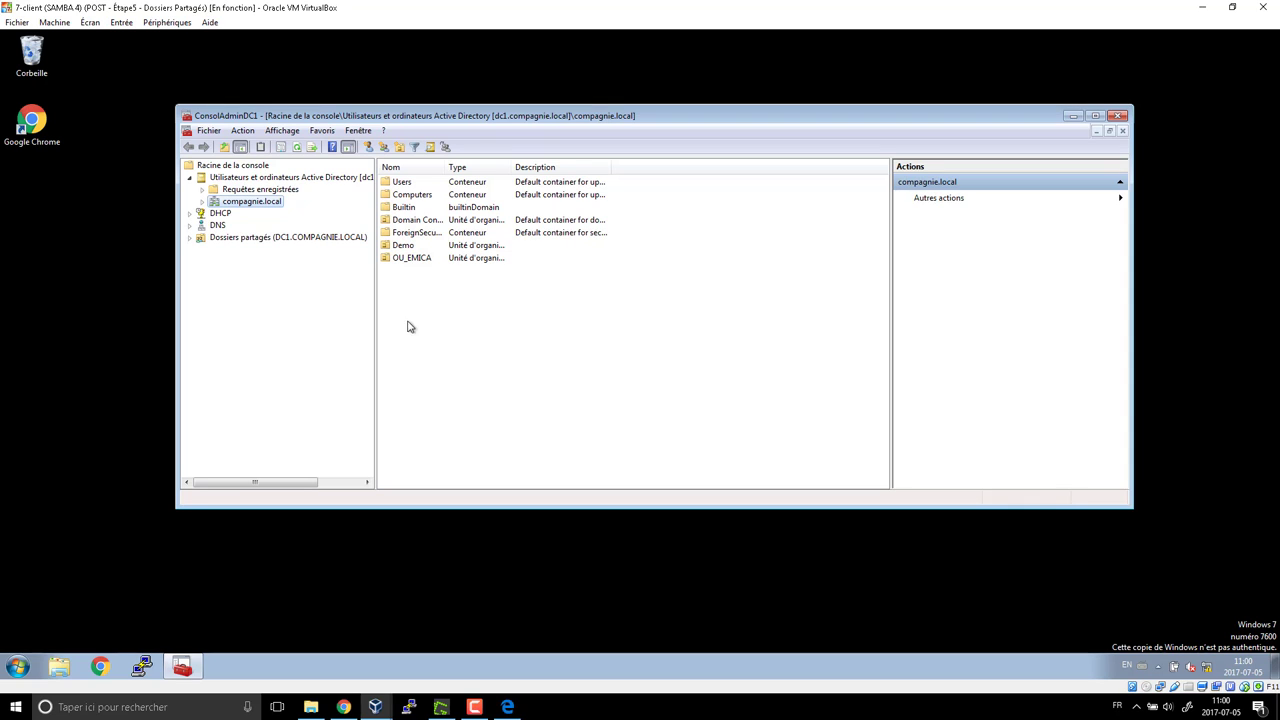
# Expand compagnie.local and OU_EMICA, browsing OU_Direction, OU_Enseignant, OU_Eleves, OU_GLDL and OU_IT
pyautogui.click(202, 201)
pyautogui.click(245, 273)
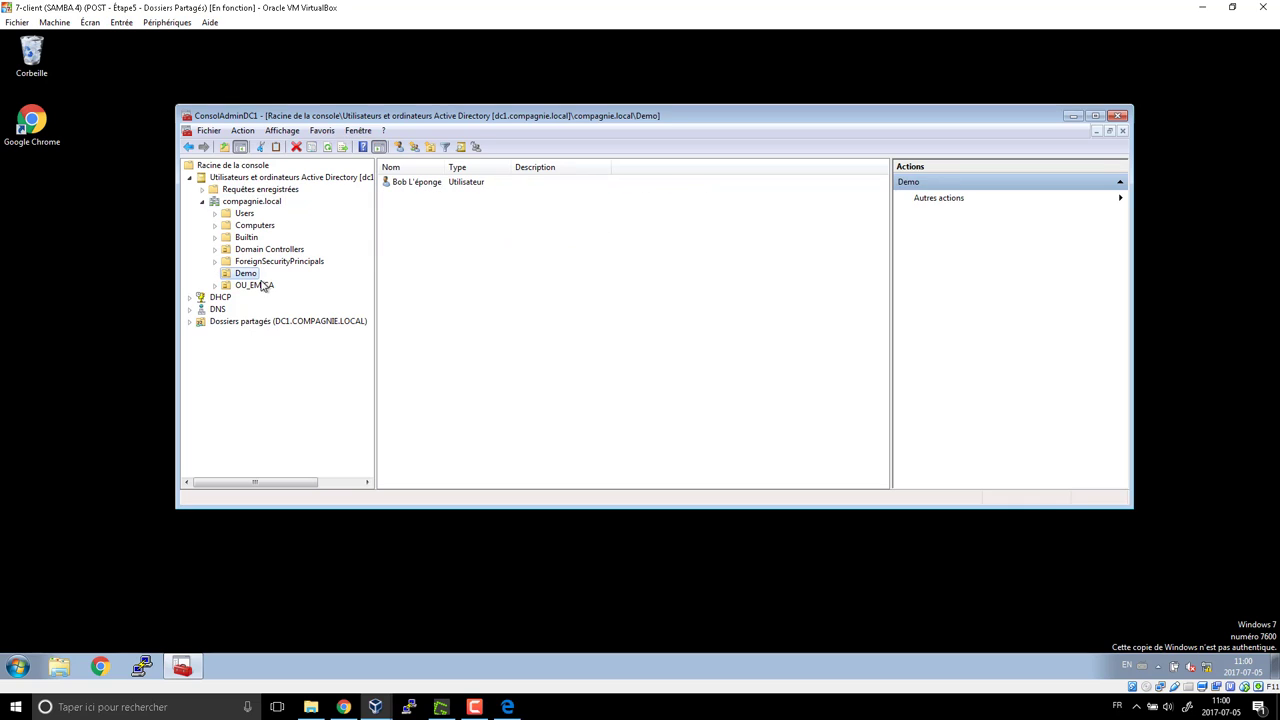
pyautogui.click(254, 285)
pyautogui.click(214, 286)
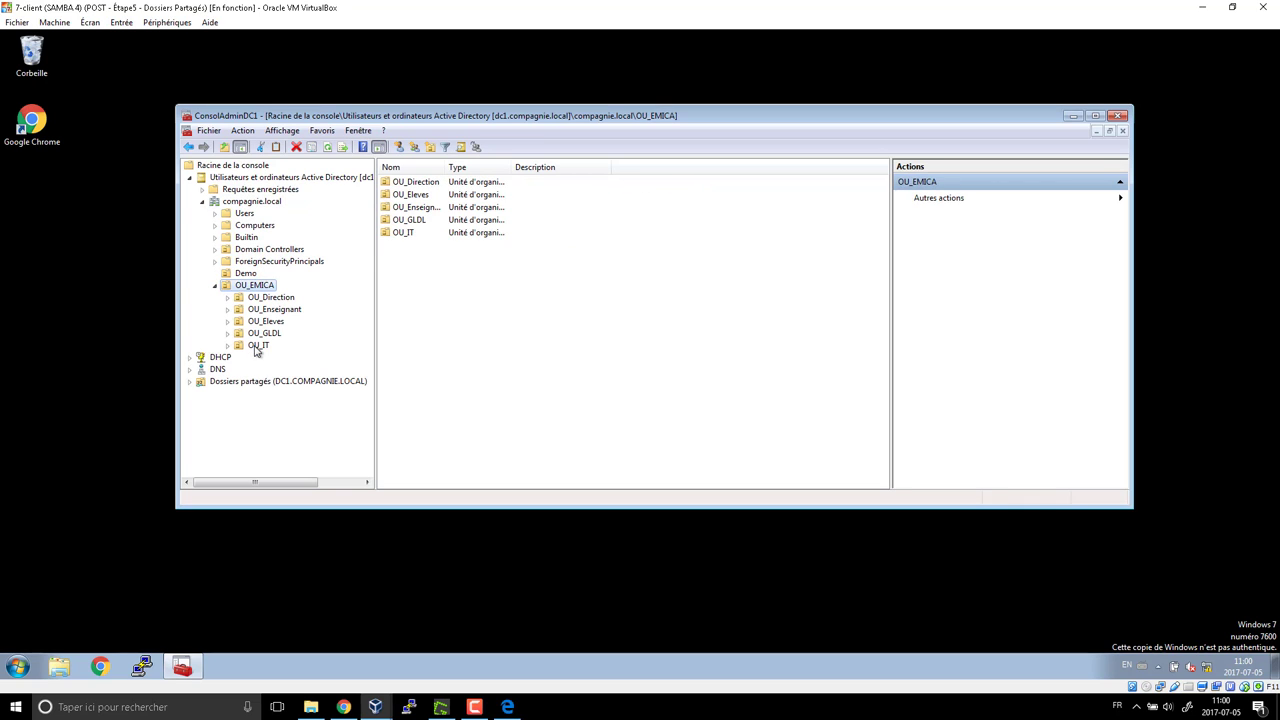
pyautogui.click(271, 298)
pyautogui.click(275, 309)
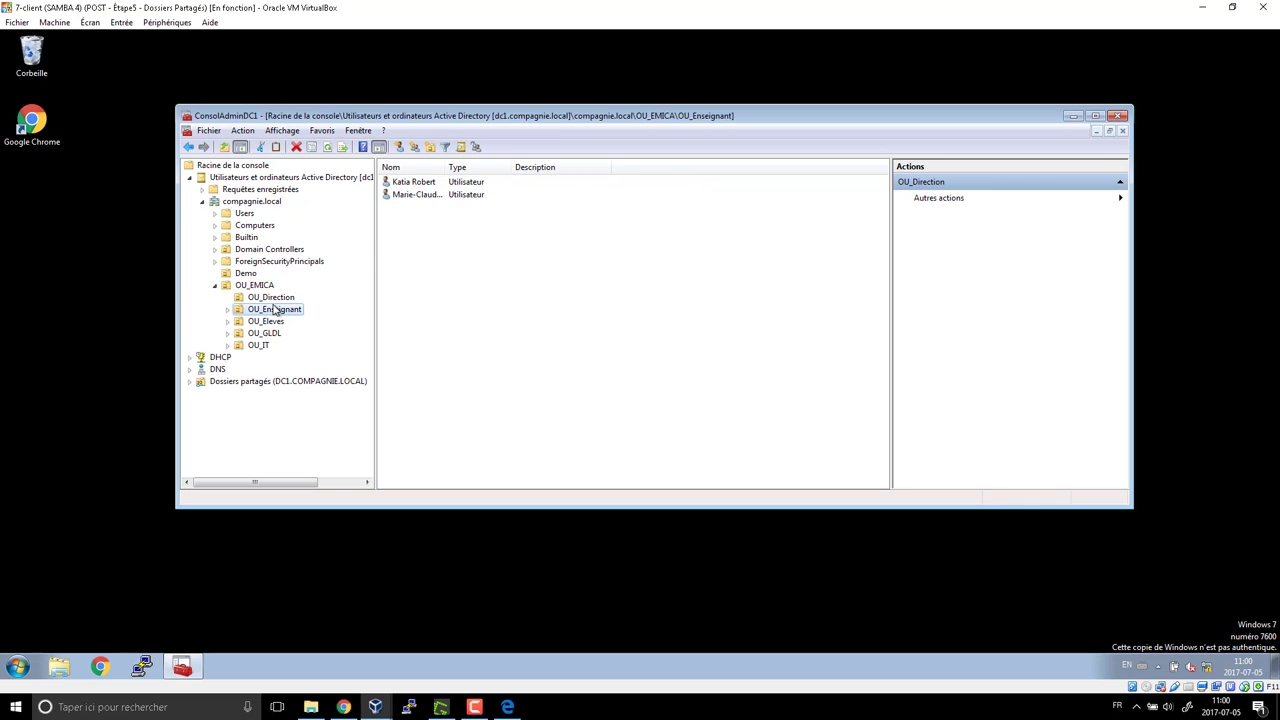
pyautogui.click(280, 322)
pyautogui.click(268, 333)
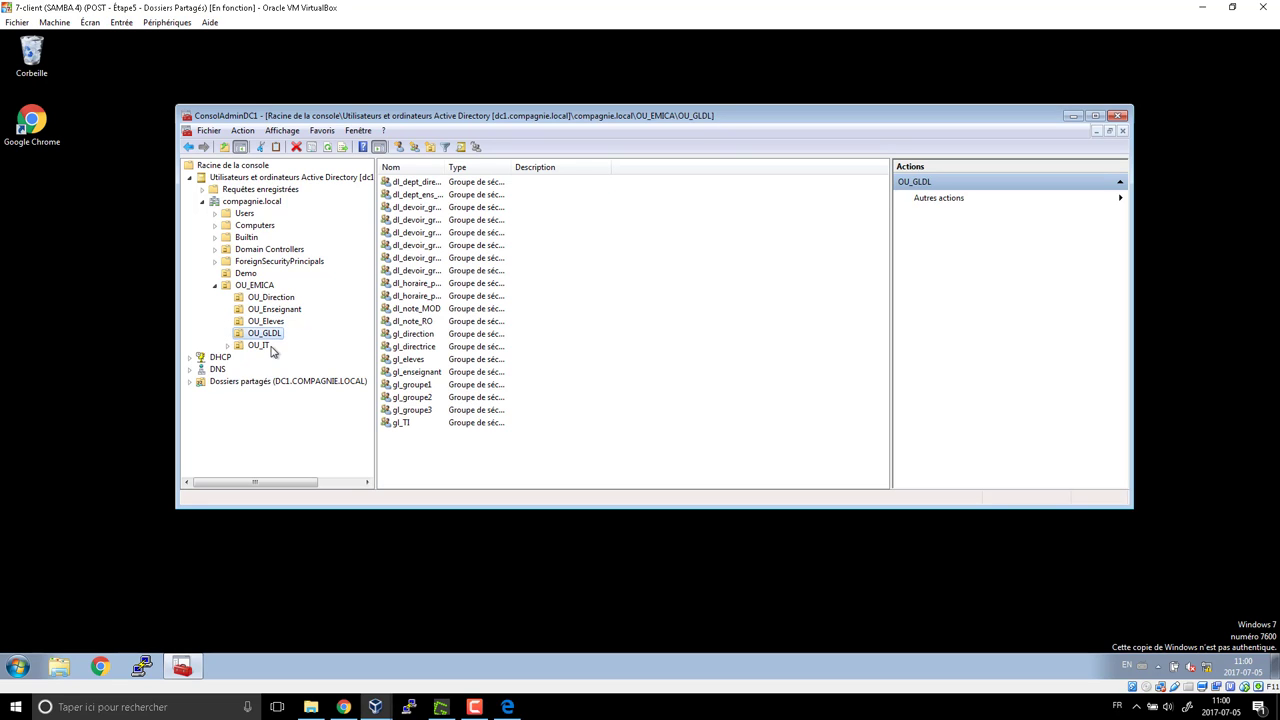
pyautogui.click(262, 345)
pyautogui.click(271, 297)
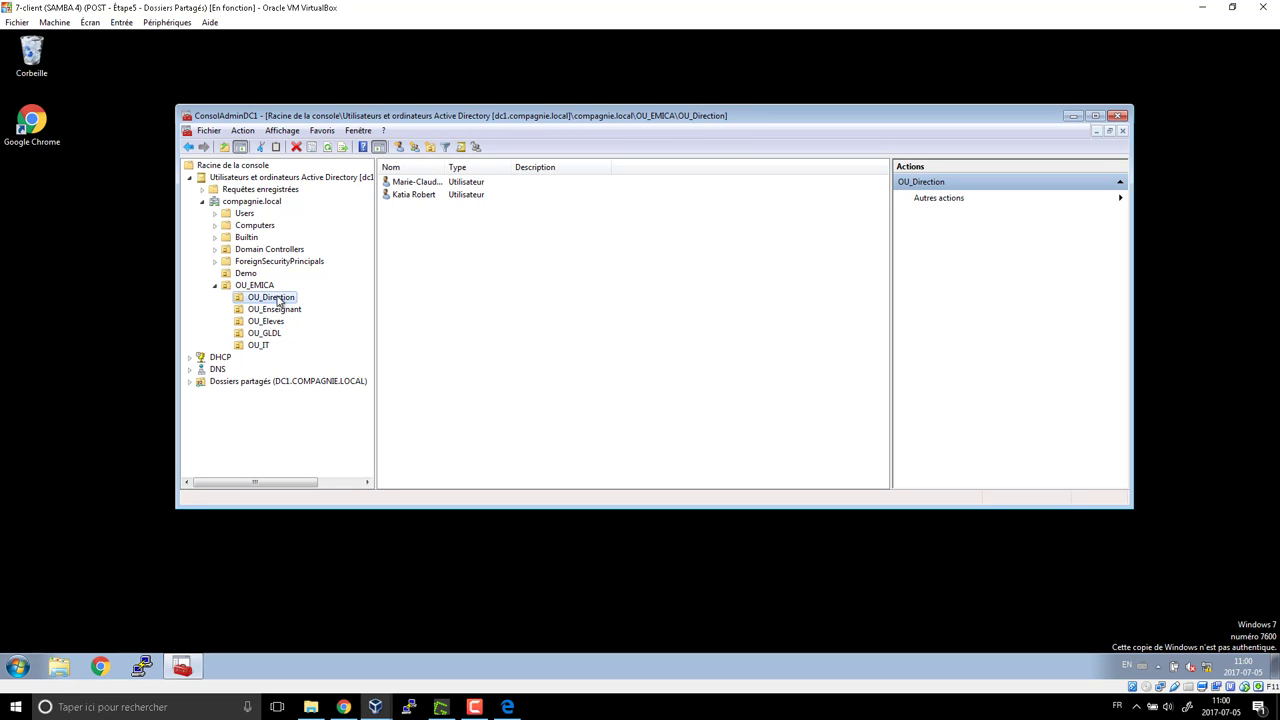
# Check the first OU_Direction user's Profil logon script field, cancel, and expand Dossiers partagés
pyautogui.doubleClick(420, 182)
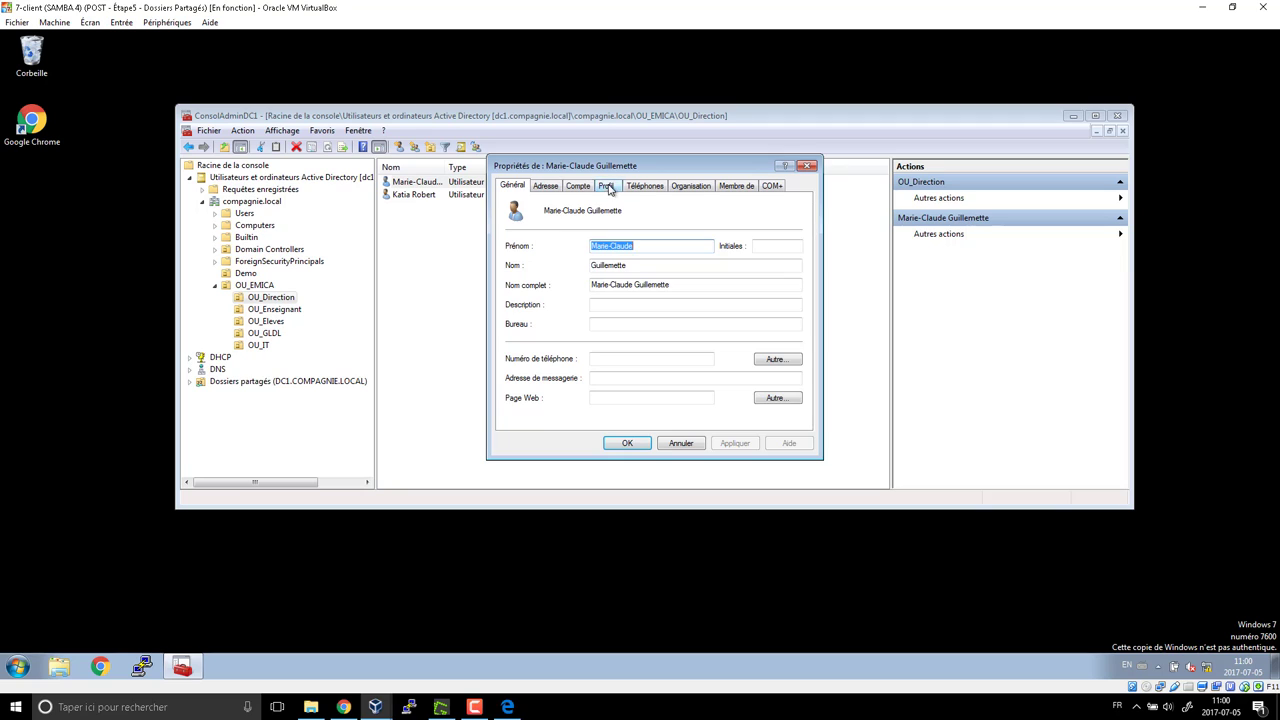
pyautogui.click(610, 189)
pyautogui.click(628, 241)
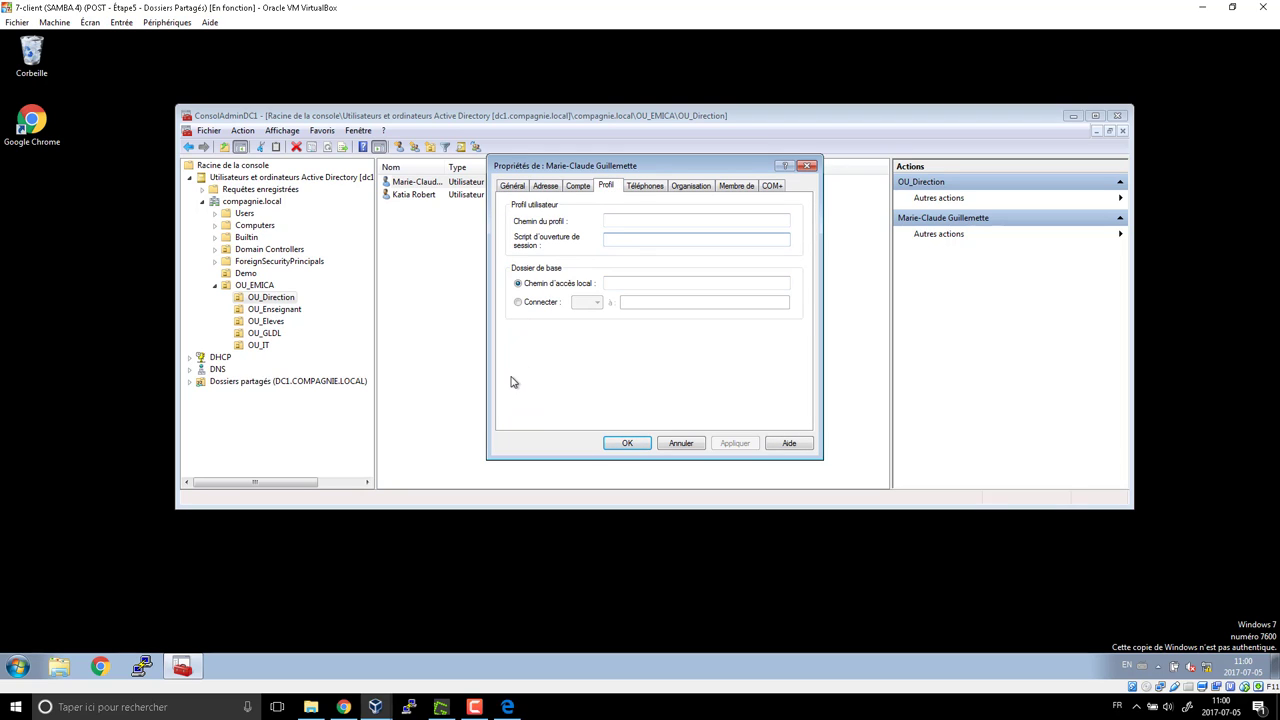
pyautogui.click(680, 447)
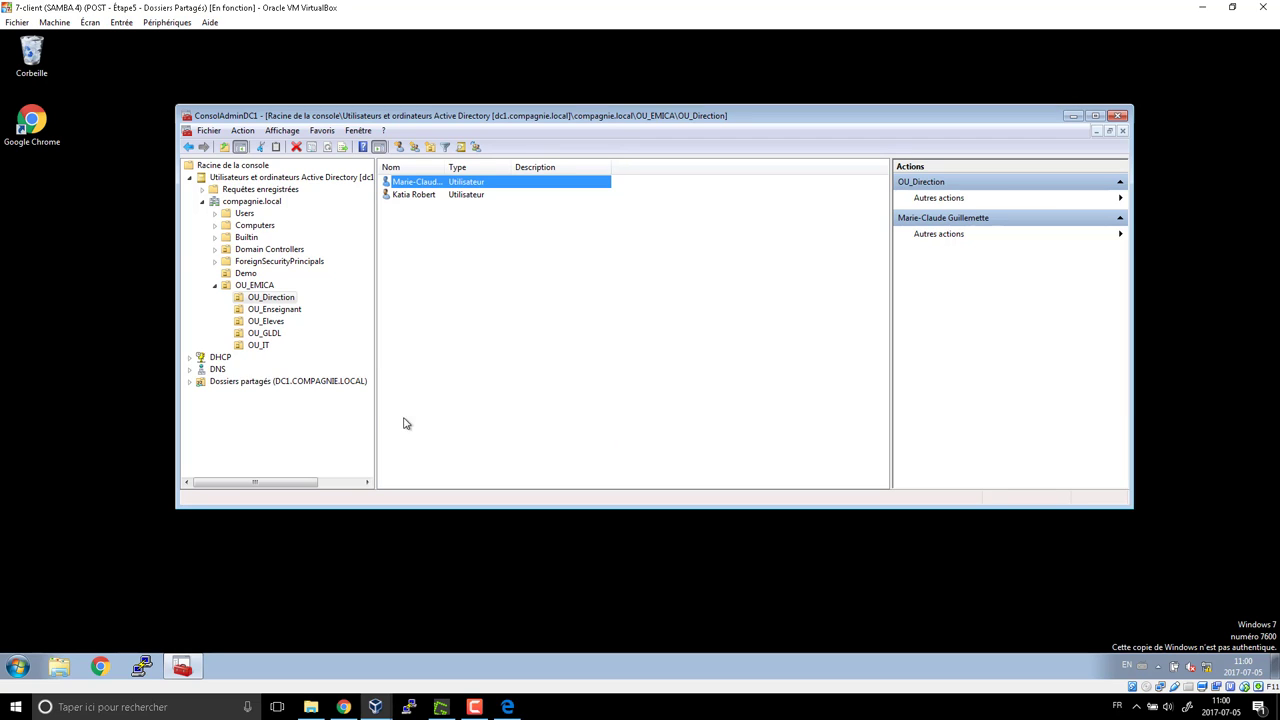
pyautogui.click(190, 381)
# Open the netlogon share from Partages in a file window
pyautogui.click(237, 393)
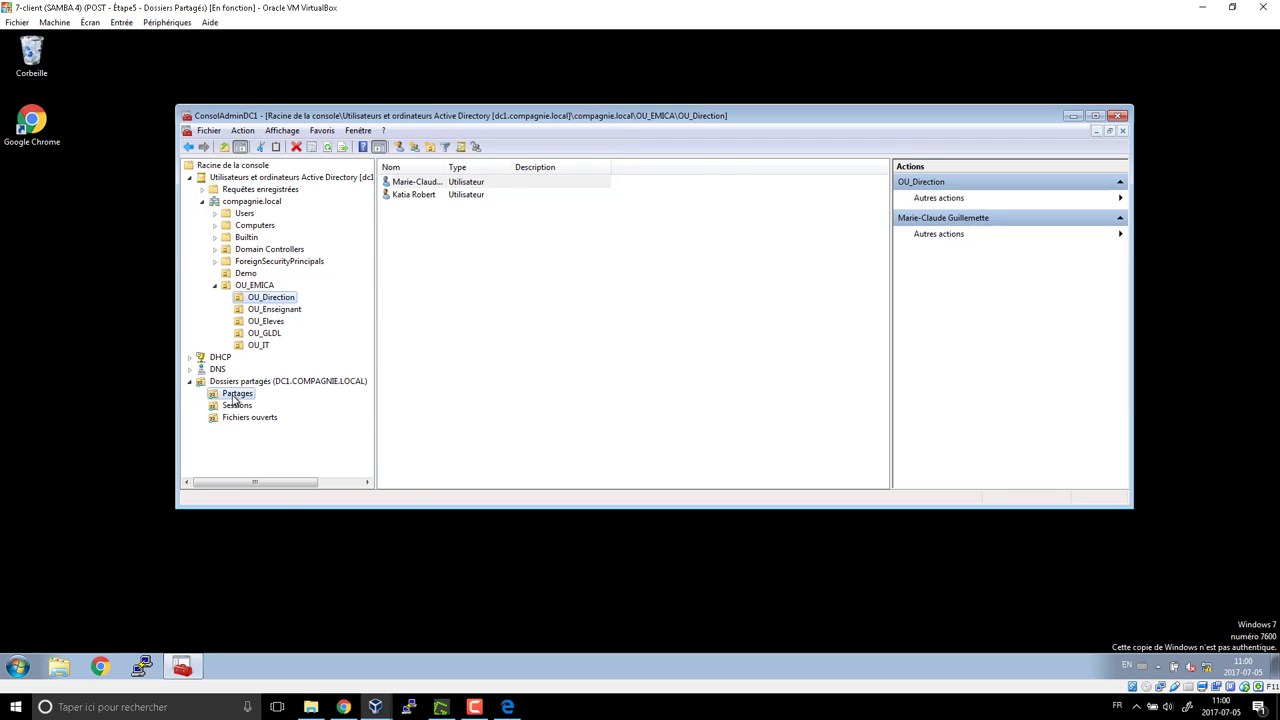
pyautogui.rightClick(237, 393)
pyautogui.click(405, 287)
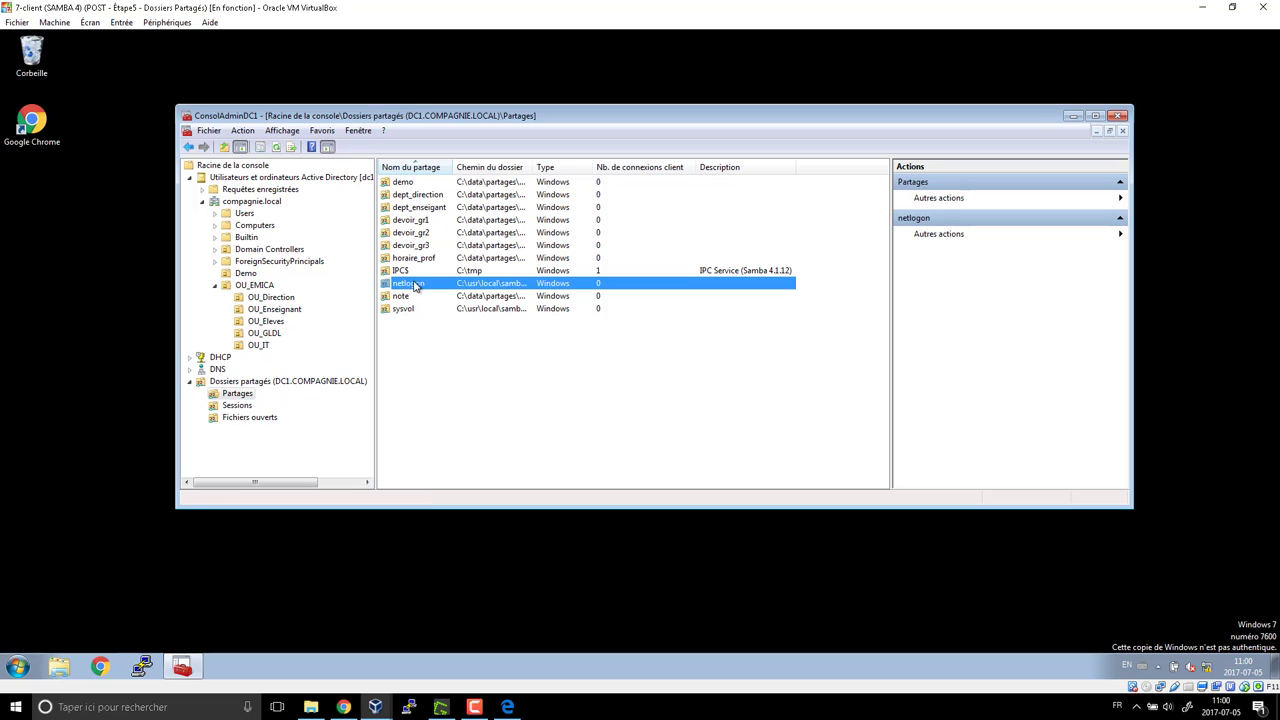
pyautogui.rightClick(494, 290)
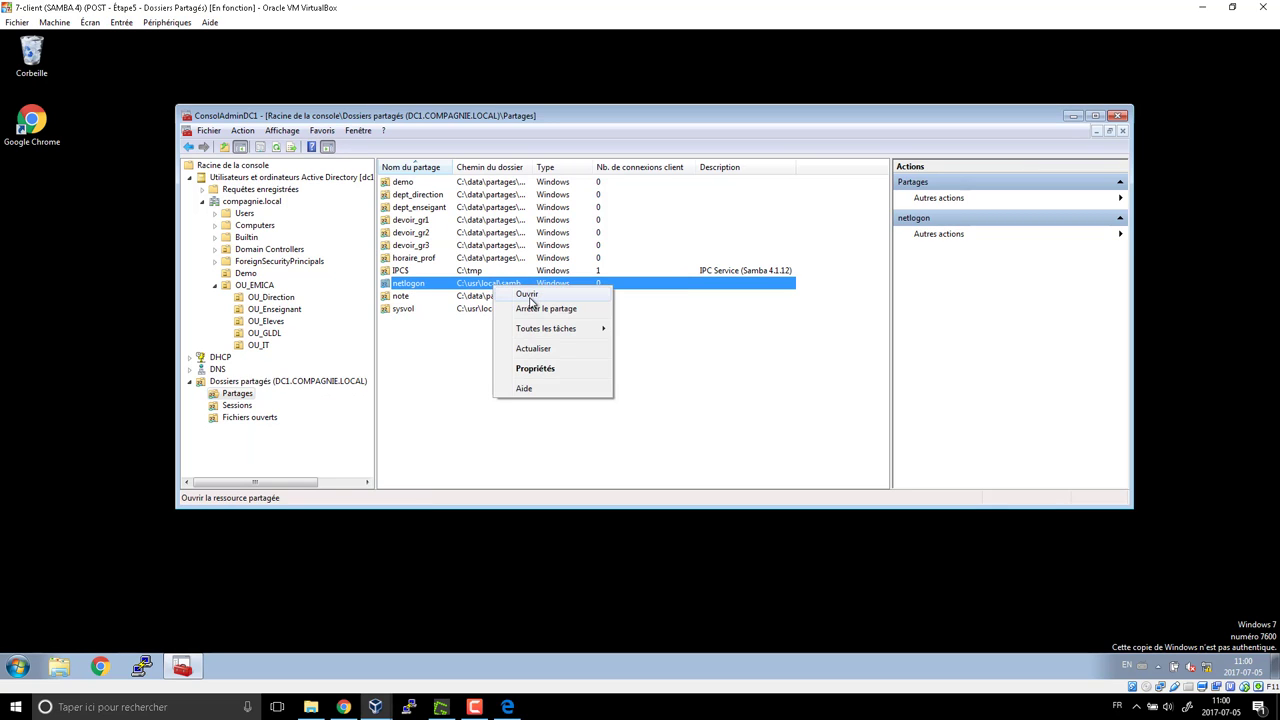
pyautogui.click(522, 292)
# Create a new text document in netlogon named test.bat
pyautogui.rightClick(483, 272)
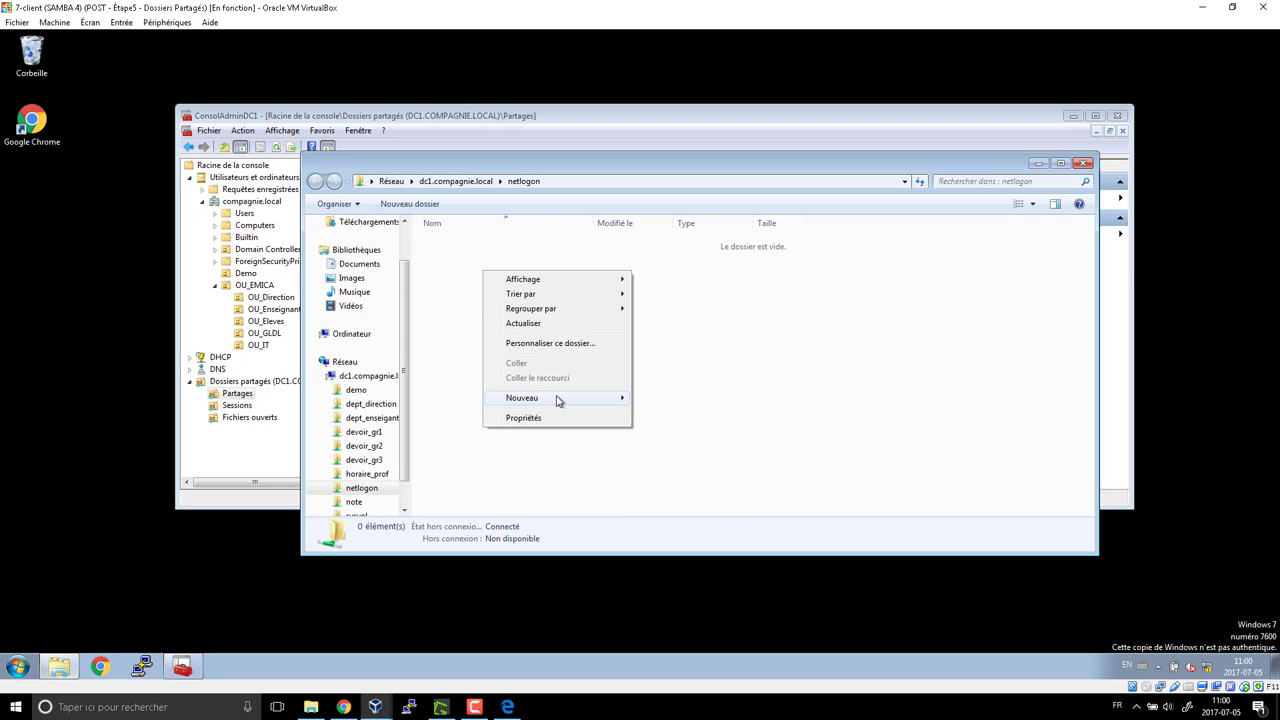
pyautogui.moveTo(560, 398)
pyautogui.click(682, 478)
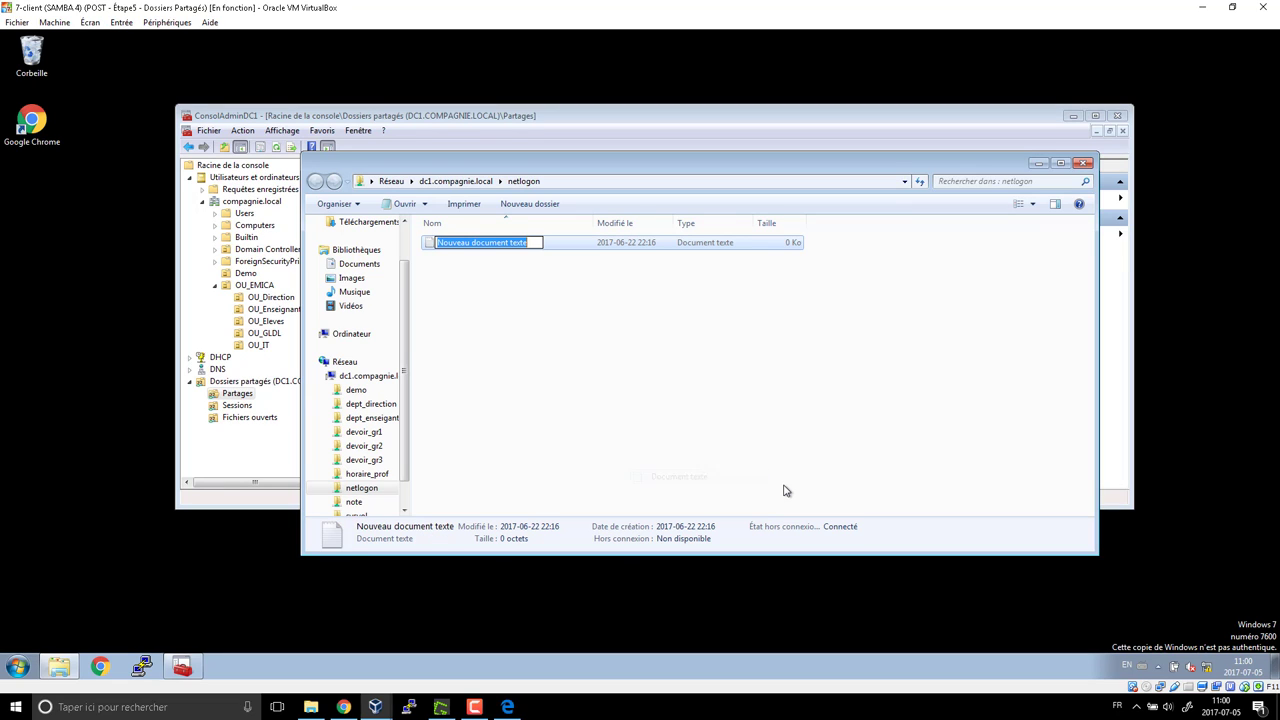
pyautogui.write('test')
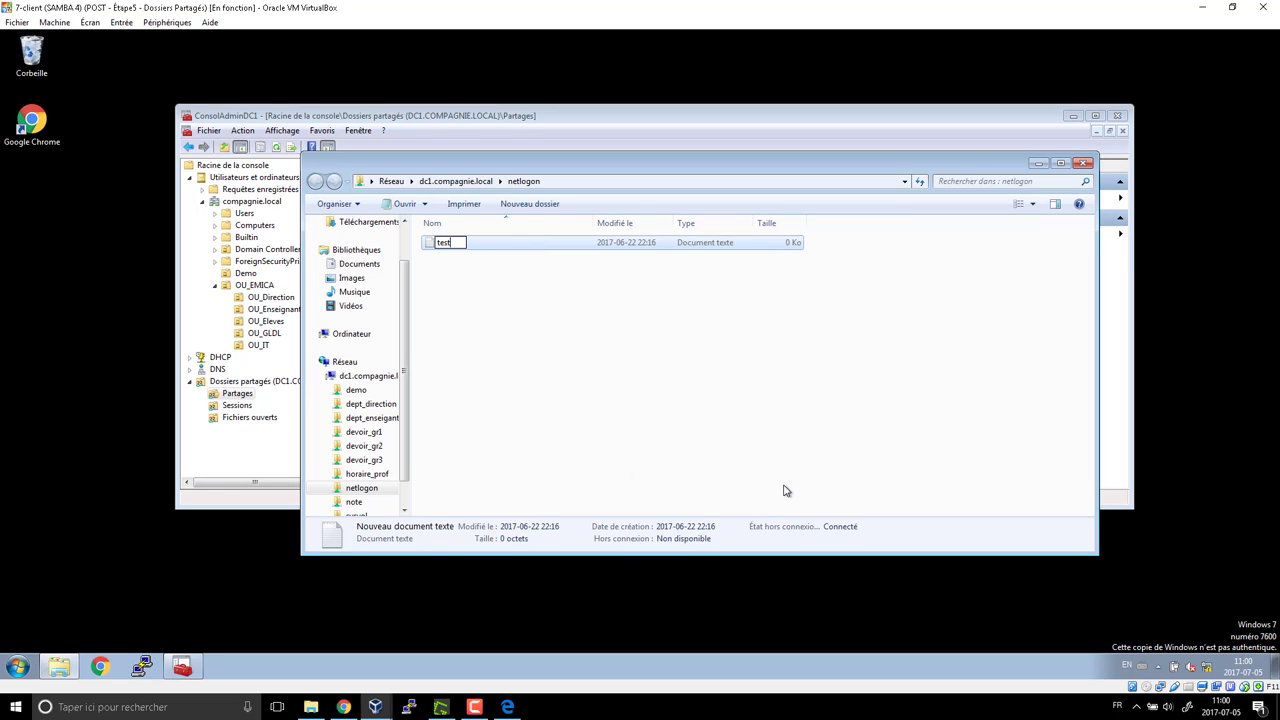
pyautogui.write('.bat')
pyautogui.press('Return')
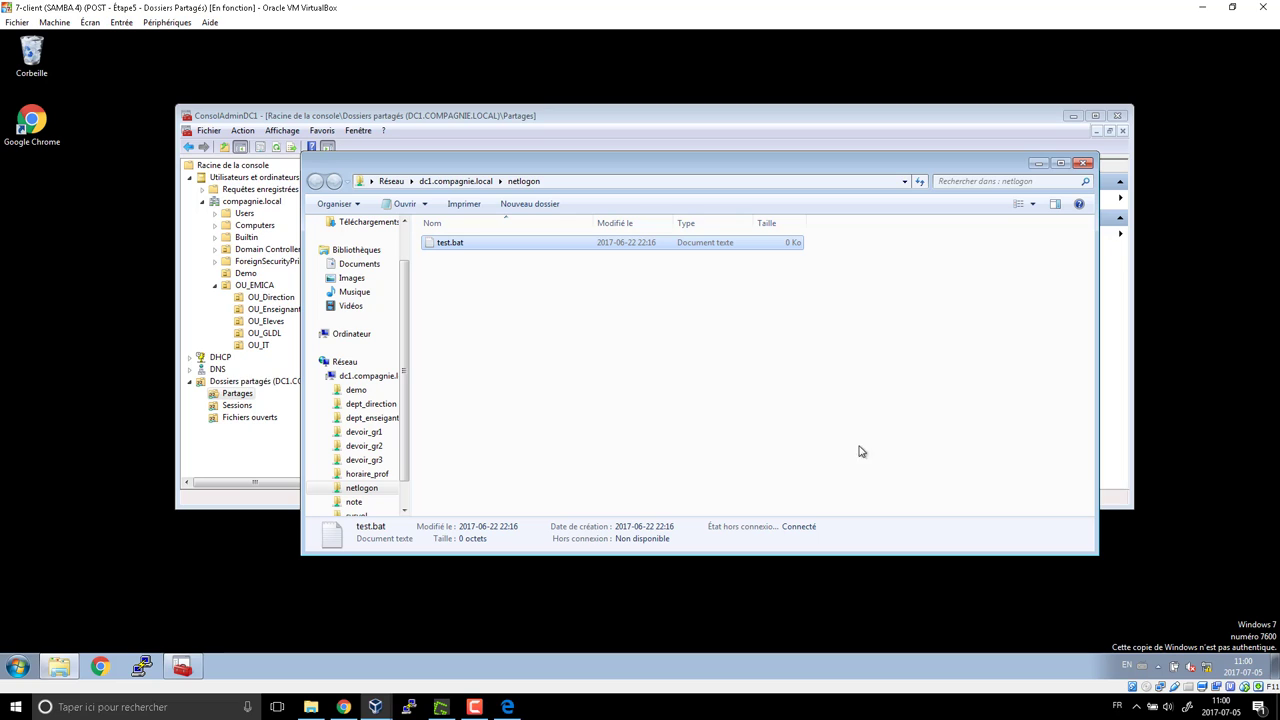
# Uncheck 'Masquer les extensions des fichiers dont le type est connu' in Folder Options
pyautogui.click(335, 203)
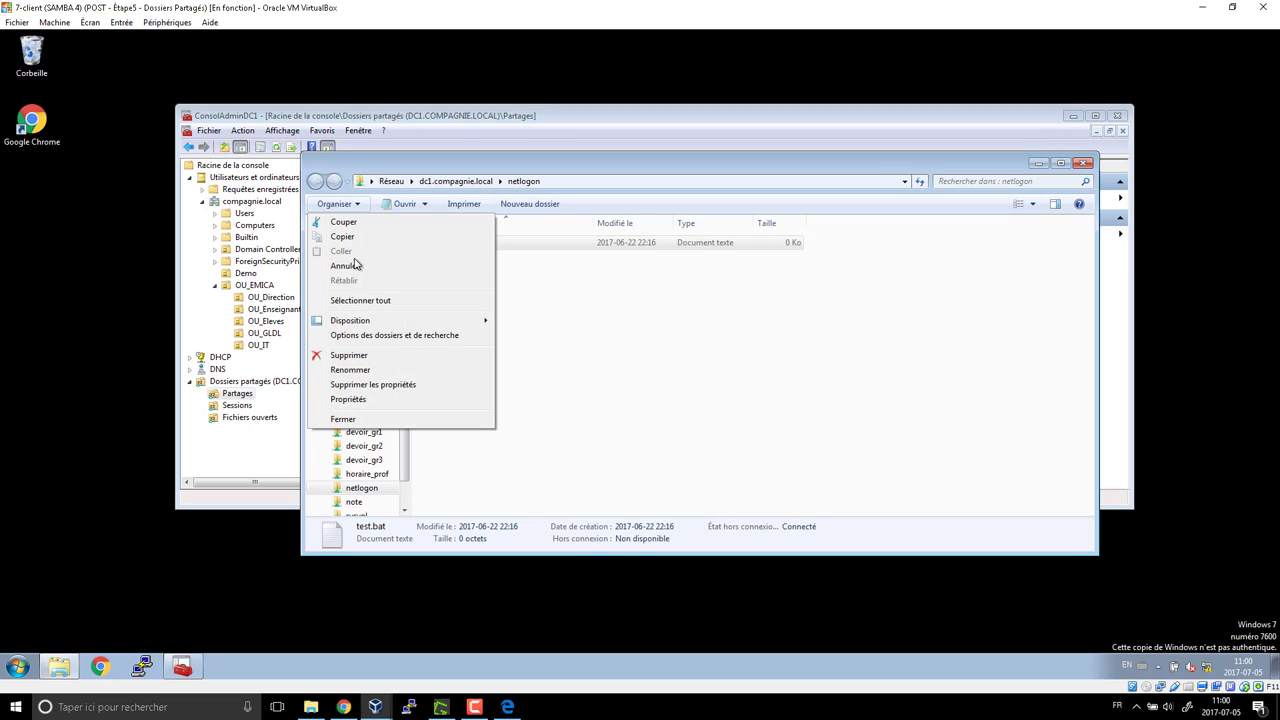
pyautogui.click(362, 336)
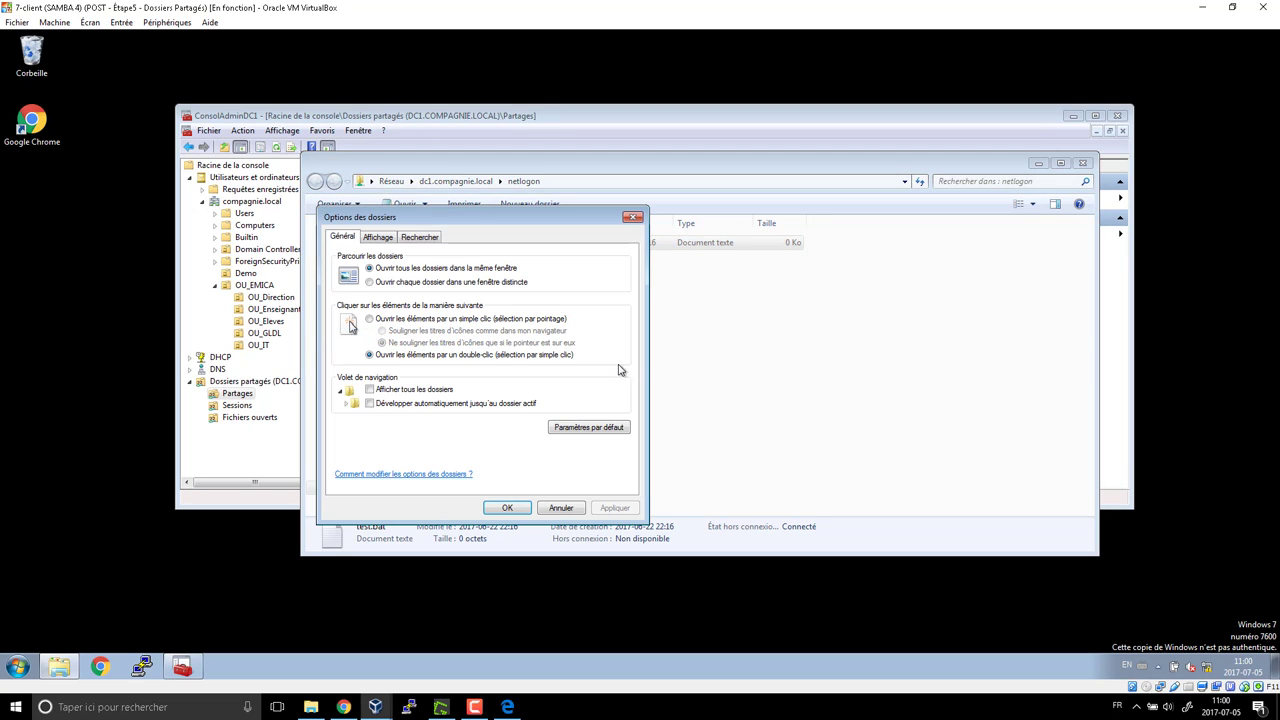
pyautogui.click(379, 238)
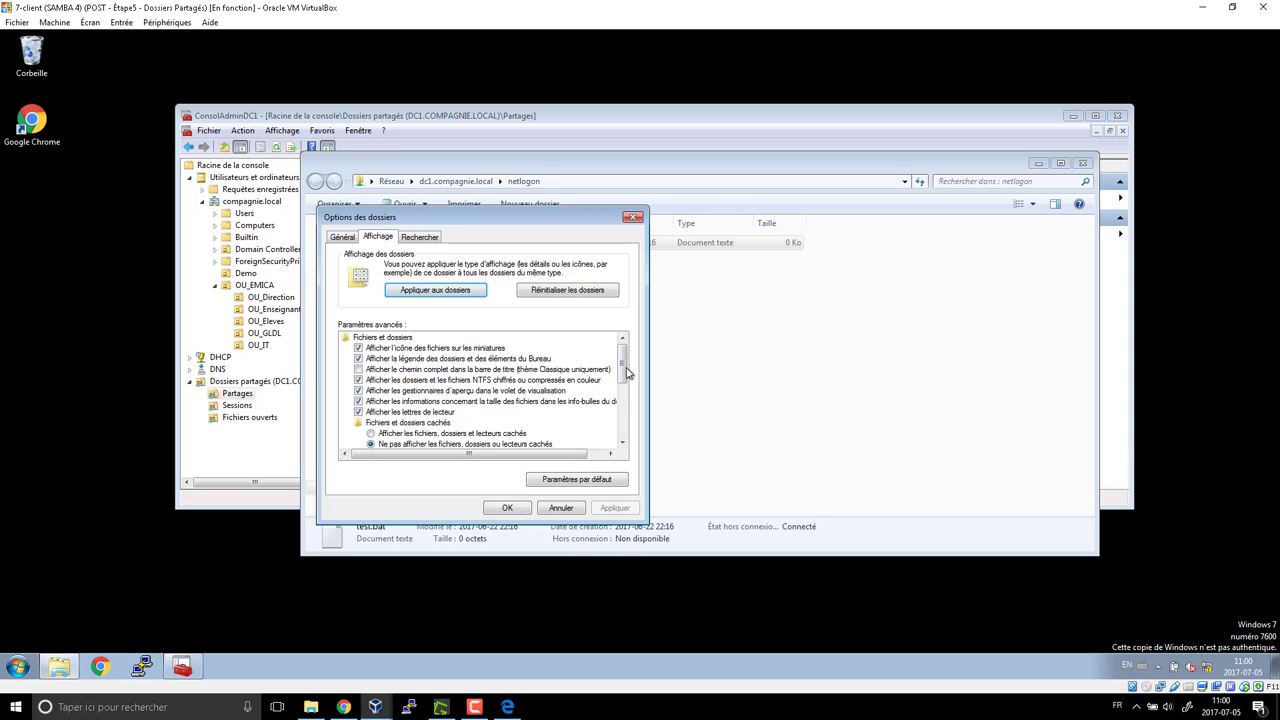
pyautogui.moveTo(622, 370); pyautogui.dragTo(622, 418)
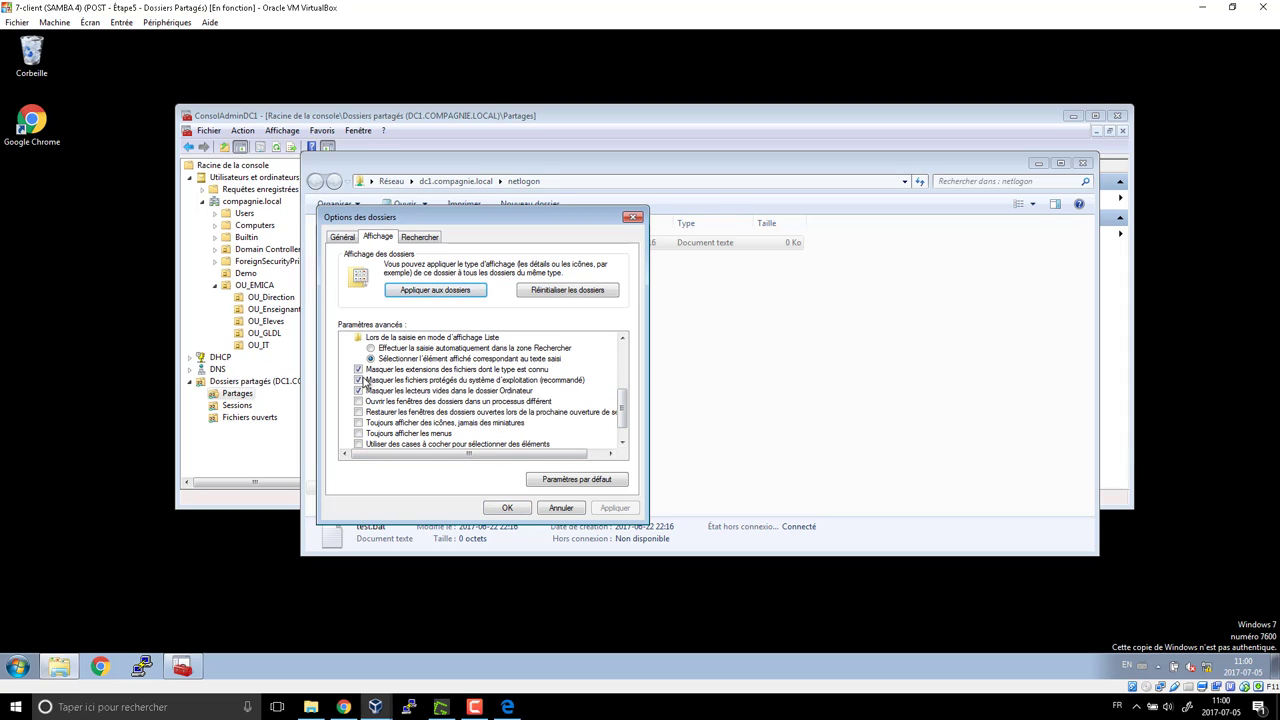
pyautogui.click(360, 370)
pyautogui.click(507, 508)
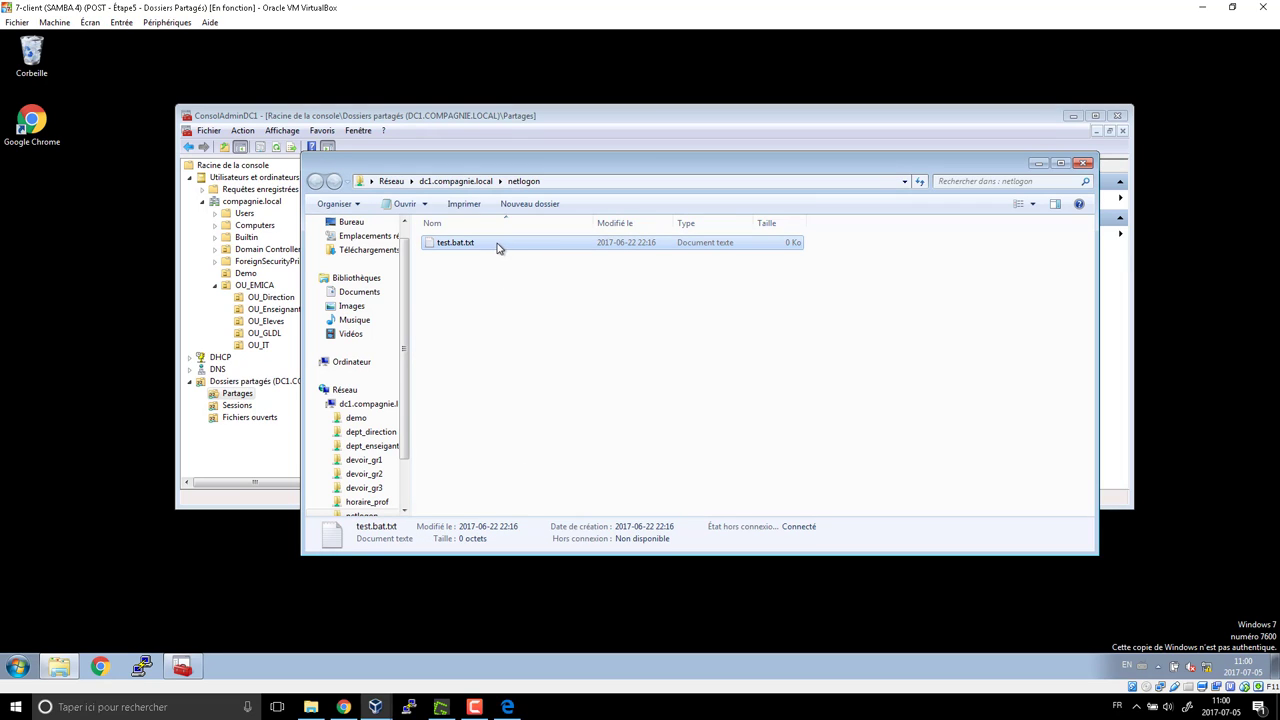
# Rename test.bat.txt to test.bat and accept the extension change
pyautogui.click(478, 248)
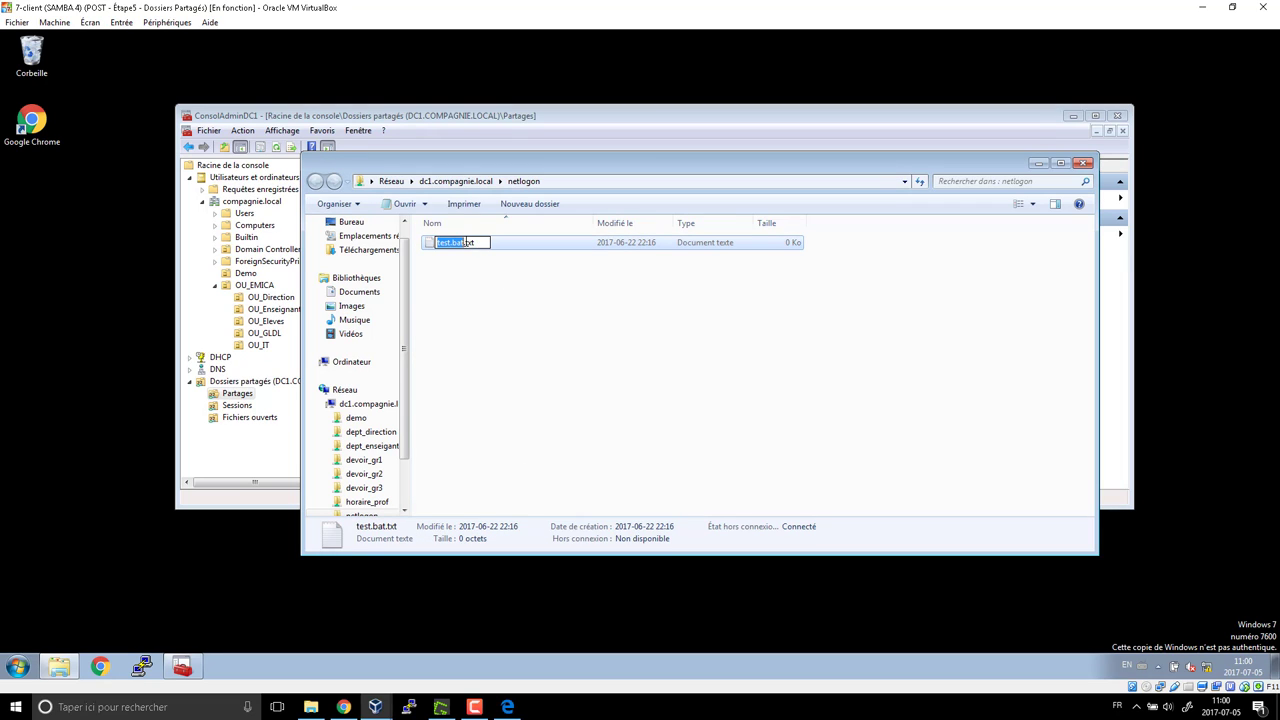
pyautogui.press('End')
pyautogui.press('BackSpace')
pyautogui.press('BackSpace')
pyautogui.press('BackSpace')
pyautogui.press('BackSpace')
pyautogui.press('Return')
pyautogui.click(704, 360)
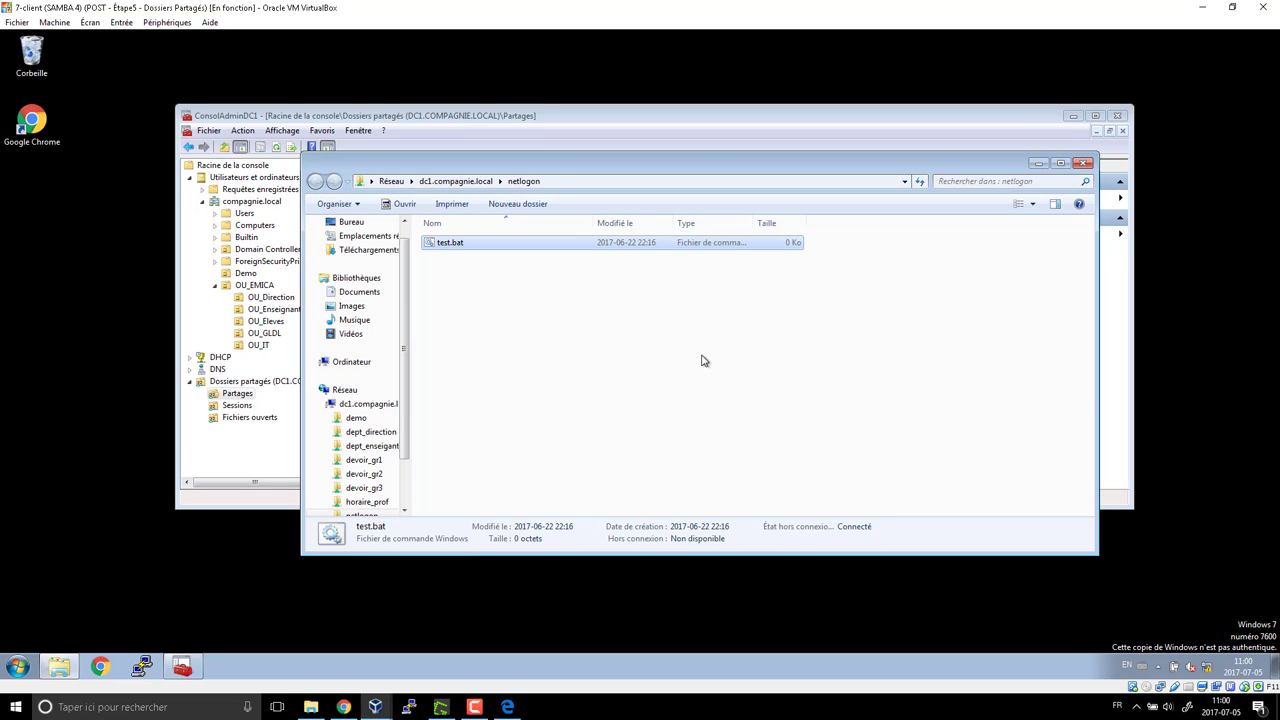
# Write 'echo allo' and 'pause' into test.bat in Notepad and save it
pyautogui.rightClick(482, 244)
pyautogui.click(530, 266)
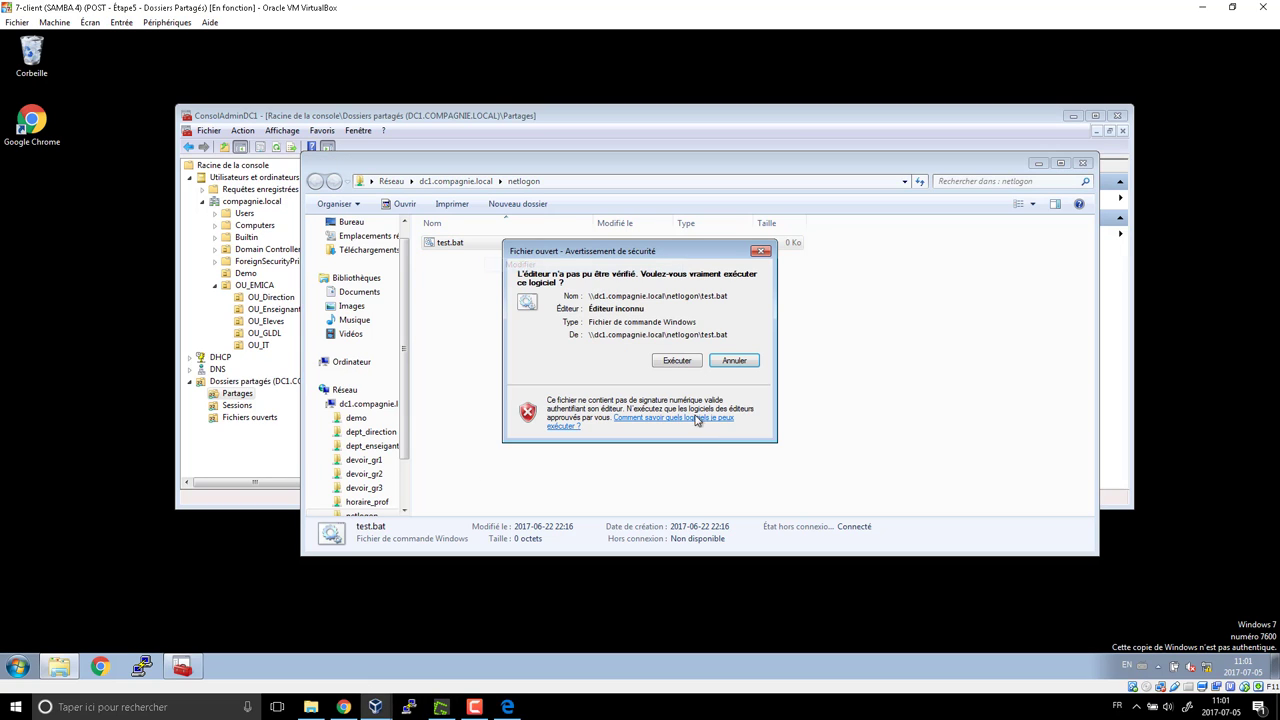
pyautogui.click(674, 361)
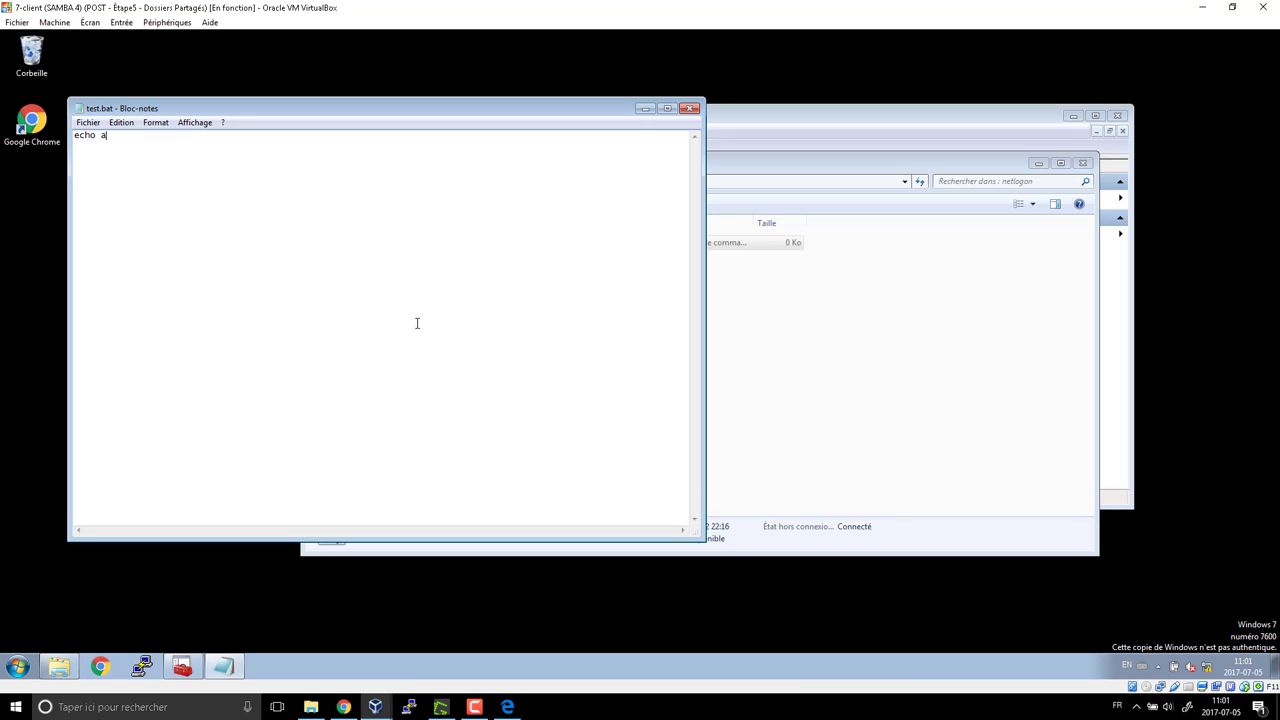
pyautogui.write('echo allo')
pyautogui.press('Return')
pyautogui.click(689, 108)
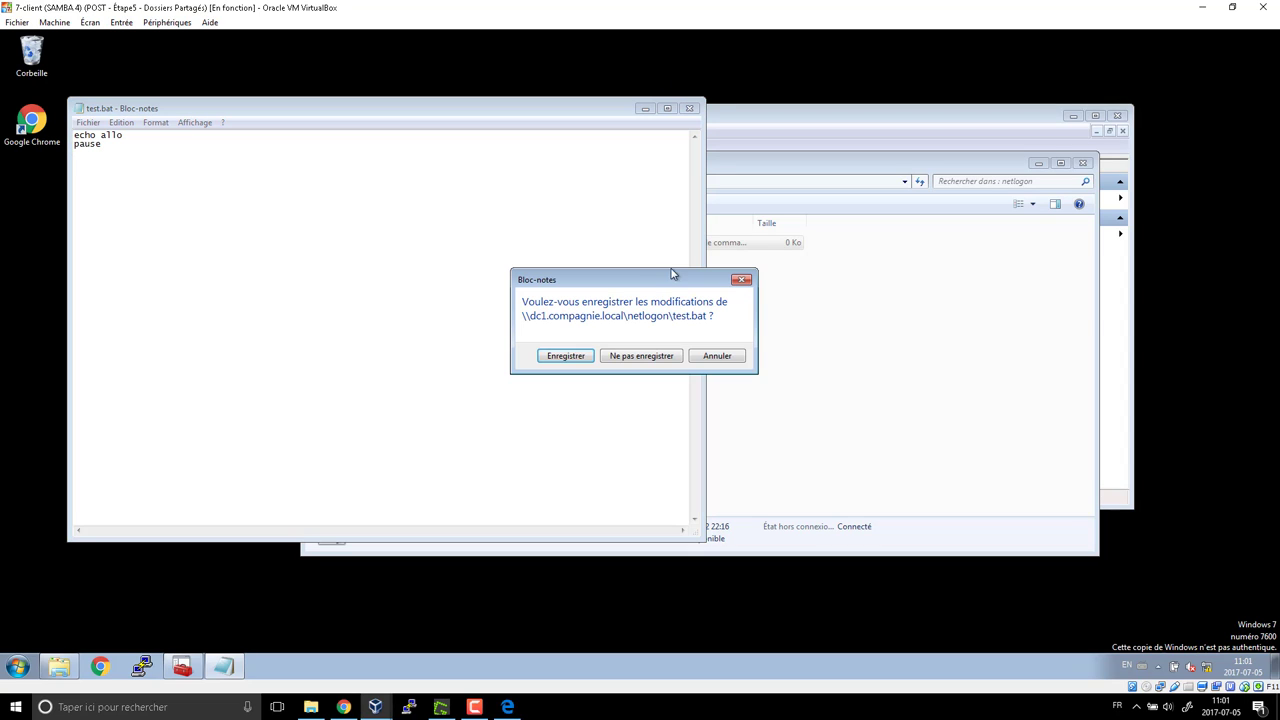
pyautogui.click(580, 357)
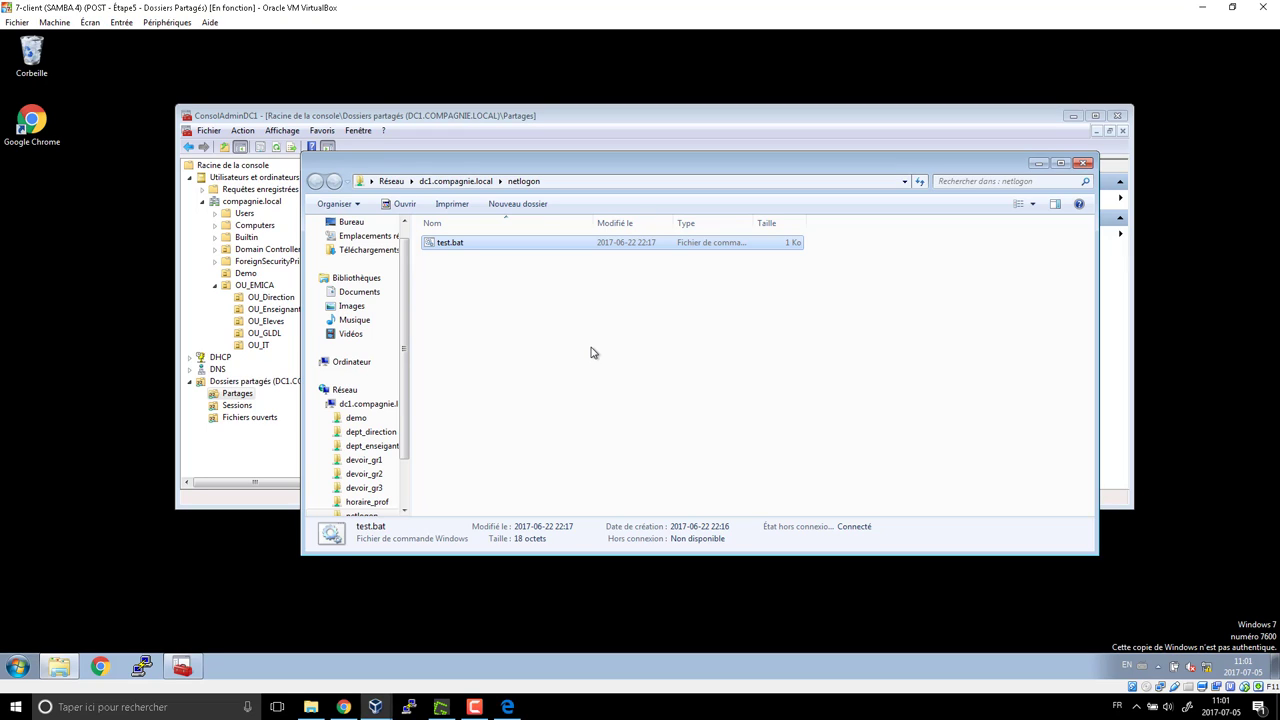
# Enter test.bat as the logon script in the first OU_Direction user's Profil tab and confirm
pyautogui.click(505, 118)
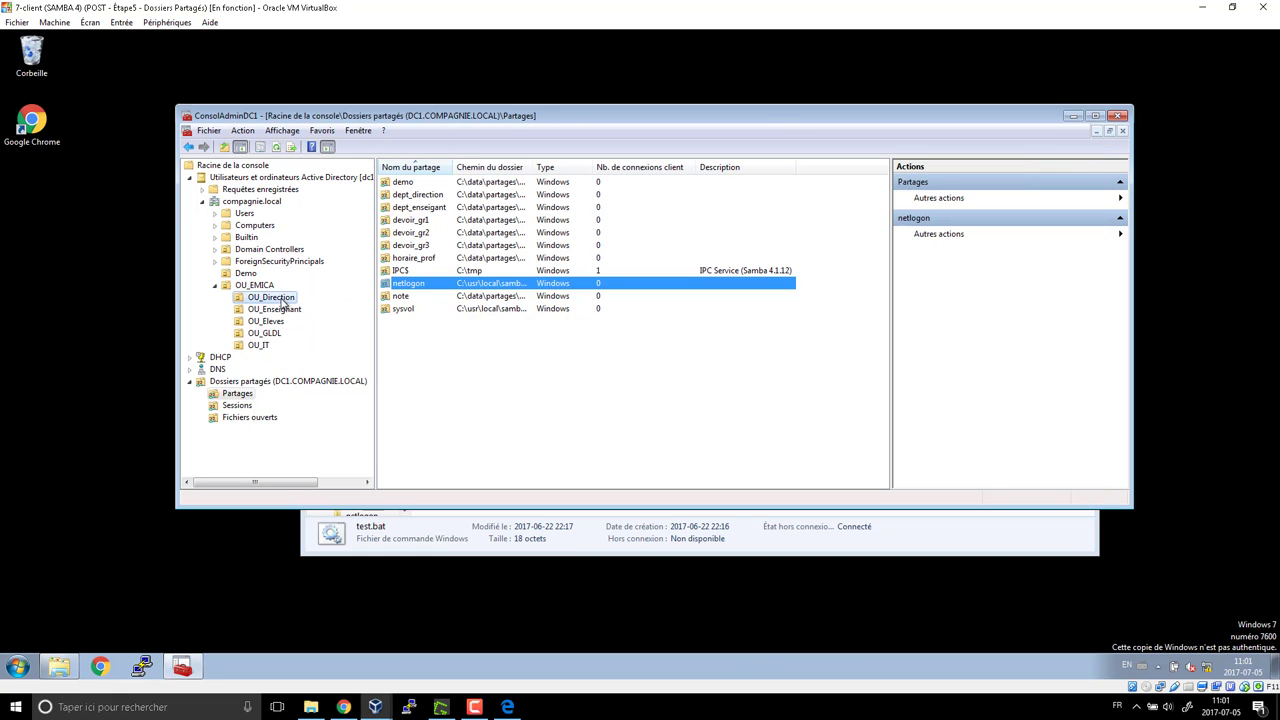
pyautogui.click(270, 297)
pyautogui.doubleClick(415, 182)
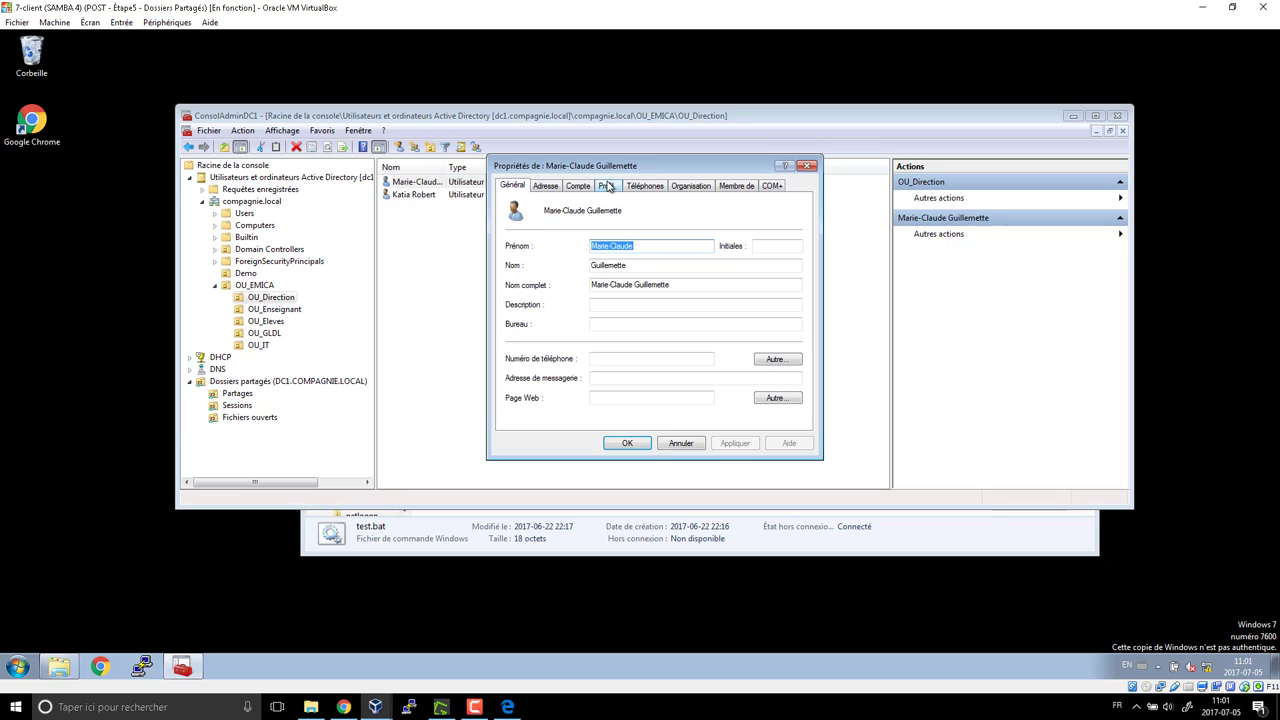
pyautogui.click(607, 187)
pyautogui.click(610, 239)
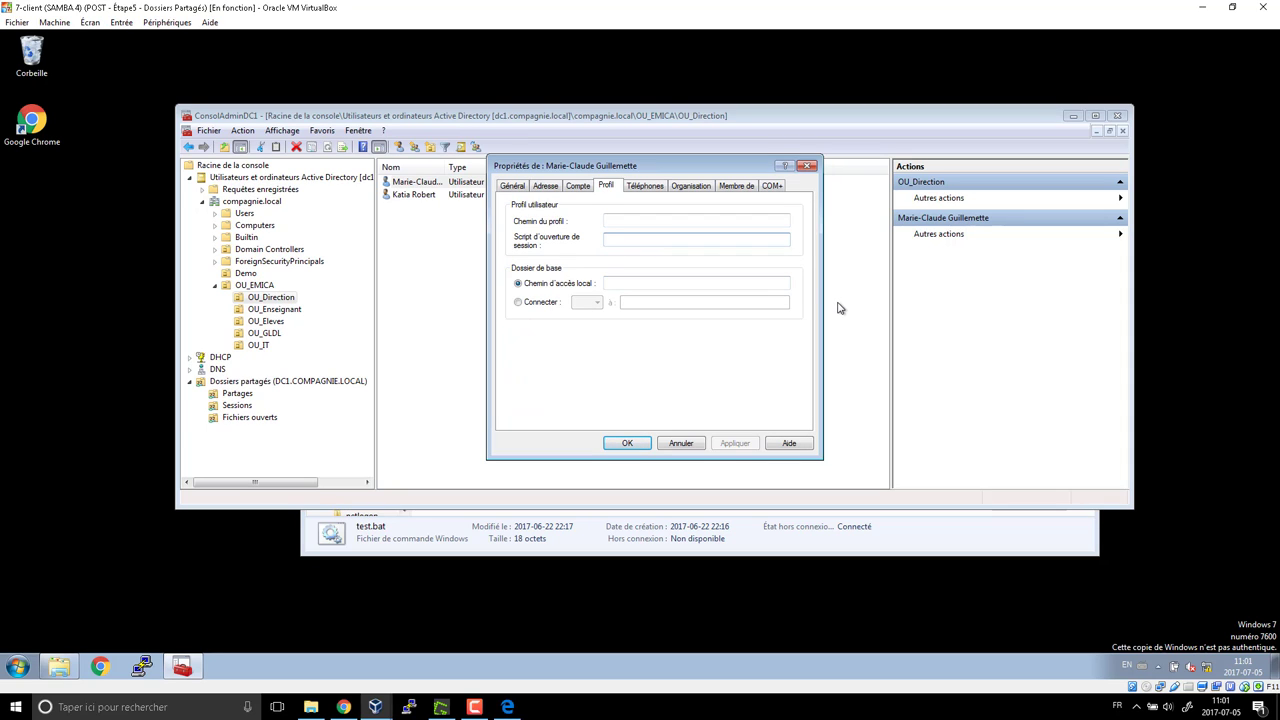
pyautogui.write('test.bat')
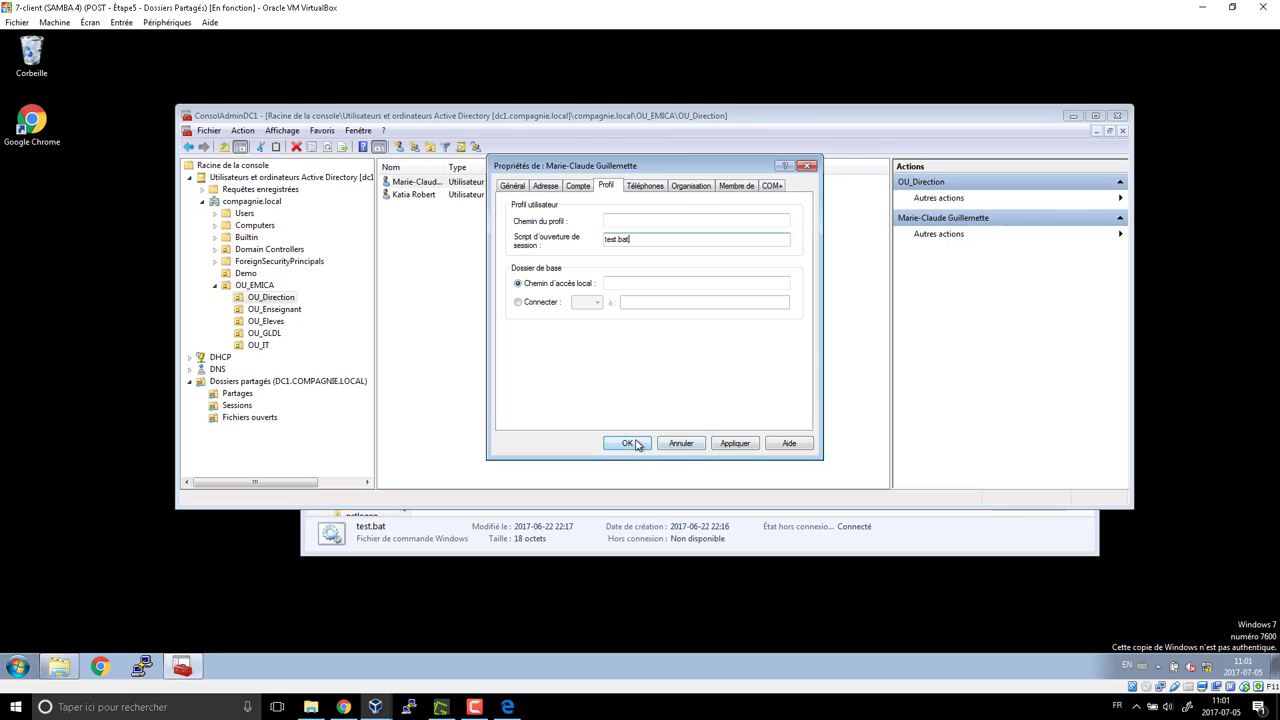
pyautogui.click(632, 444)
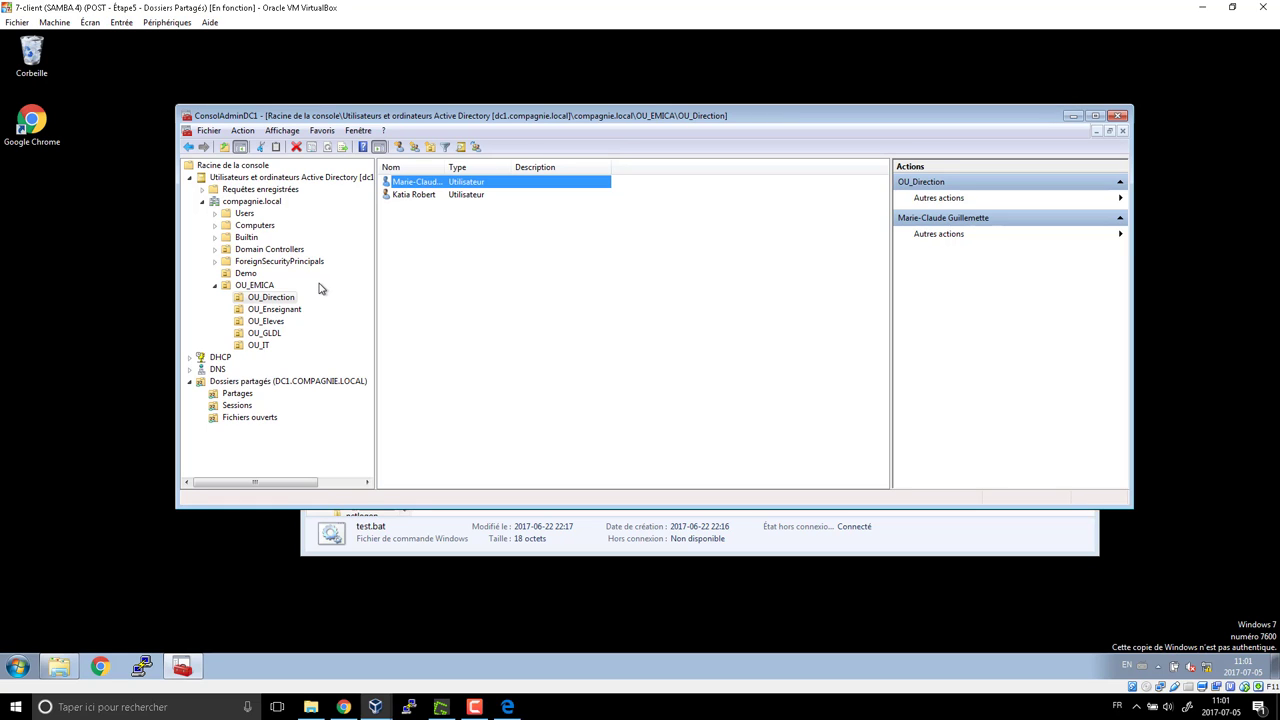
pyautogui.click(441, 707)
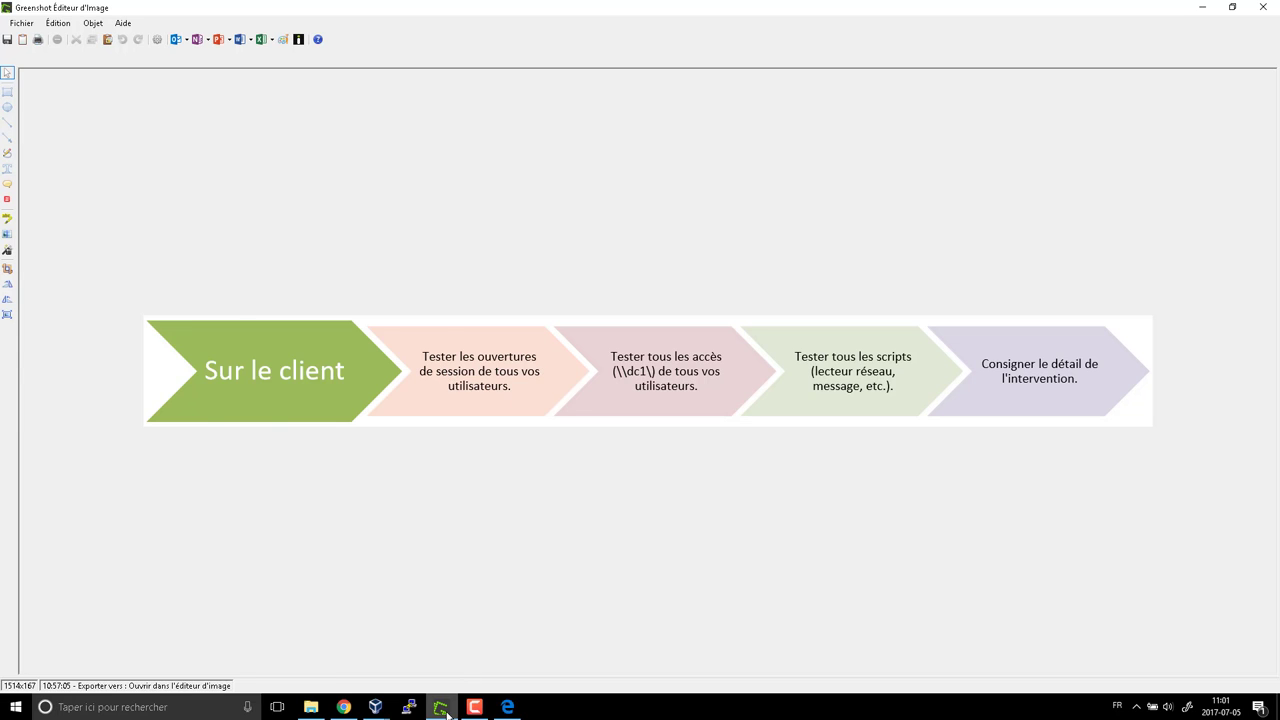
pyautogui.click(441, 707)
# Switch user from the Start menu's Arrêter options
pyautogui.click(17, 666)
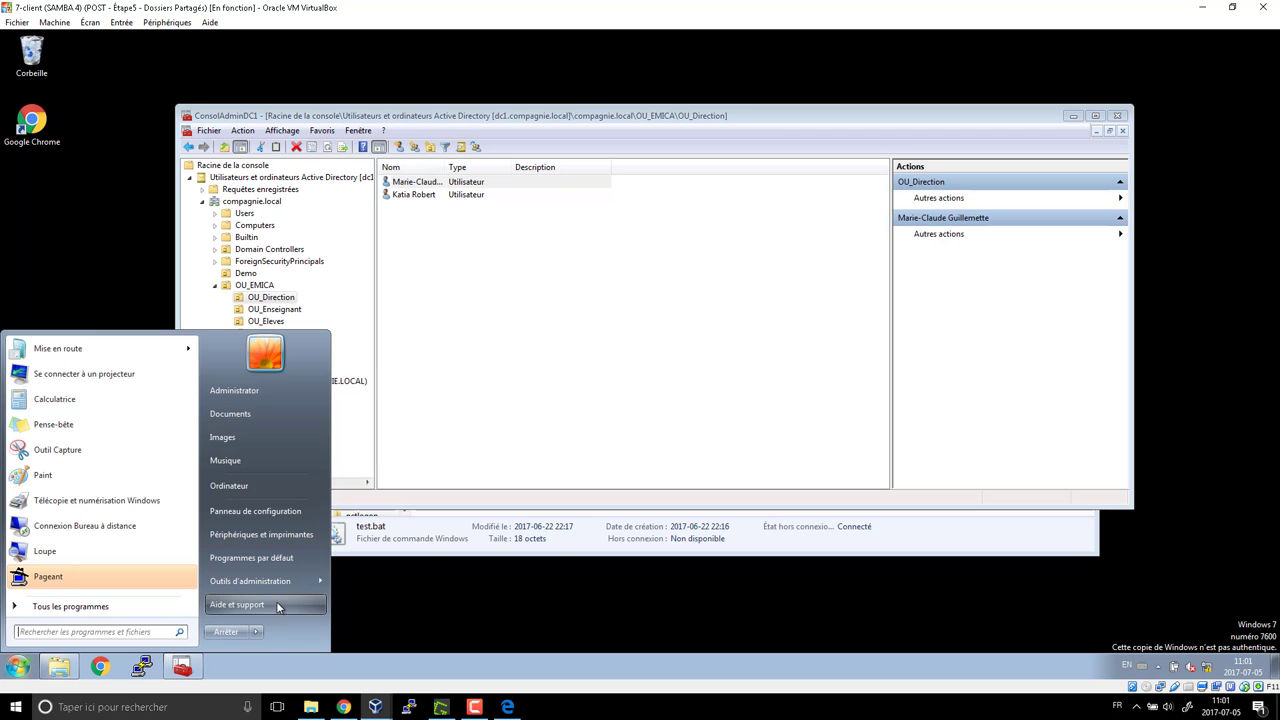
pyautogui.click(256, 634)
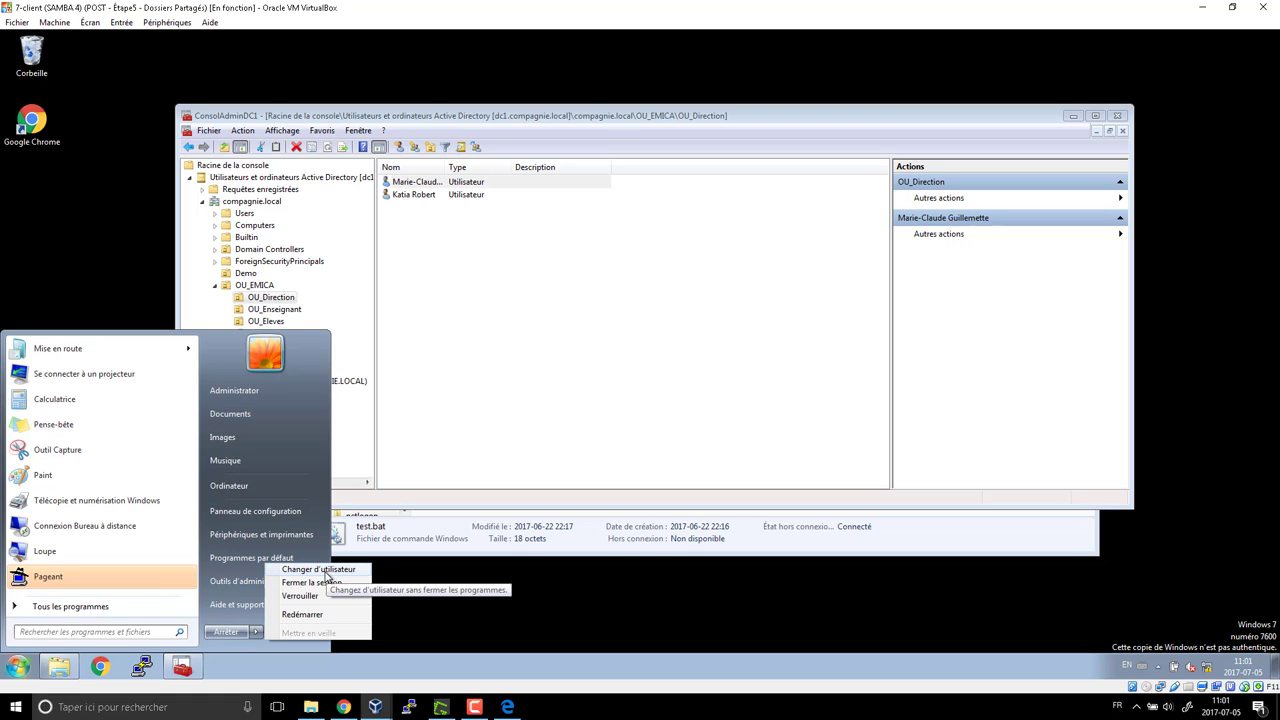
pyautogui.click(325, 571)
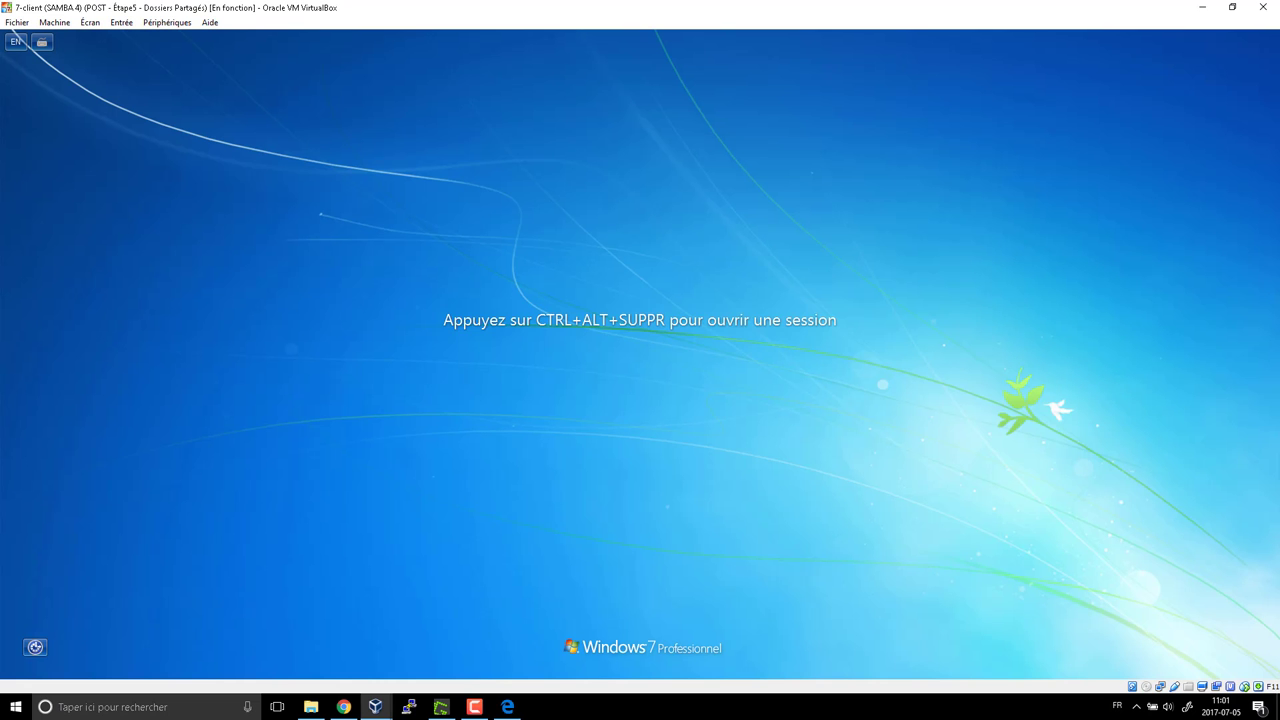
# Log on as another domain user, acknowledge the password-change demand, and cancel
pyautogui.hotkey('ctrl', 'Delete')
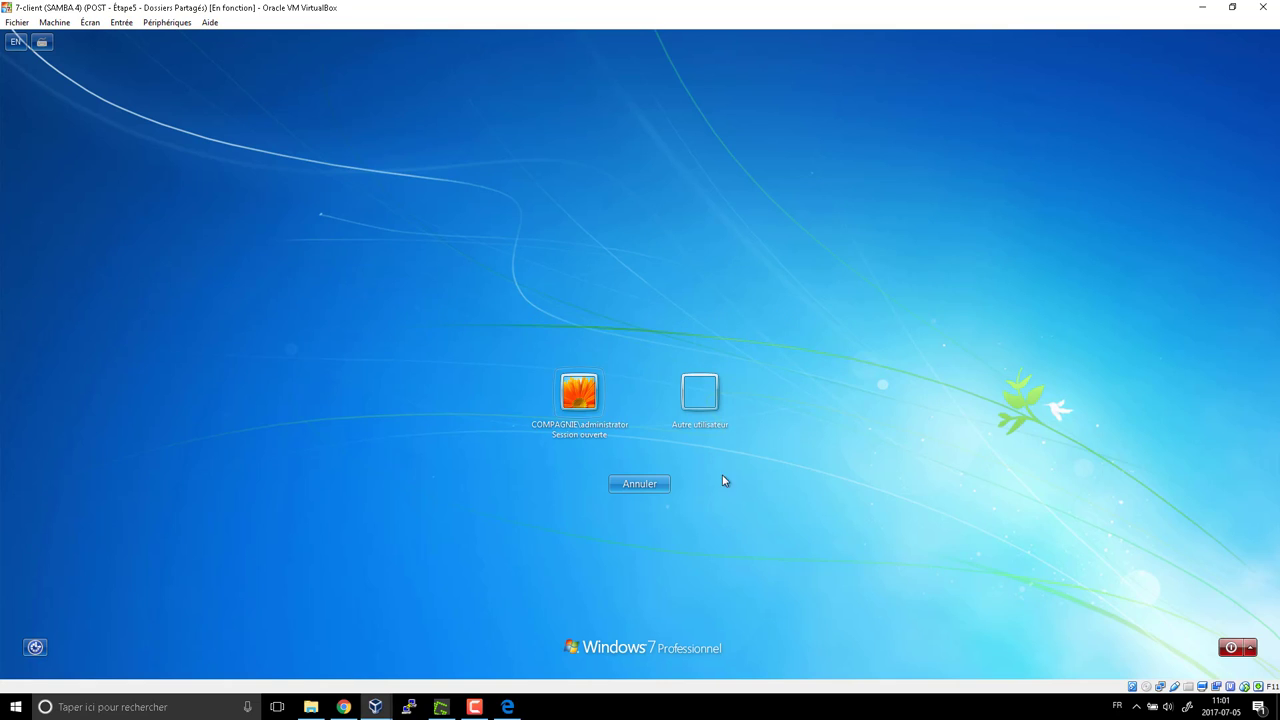
pyautogui.click(702, 400)
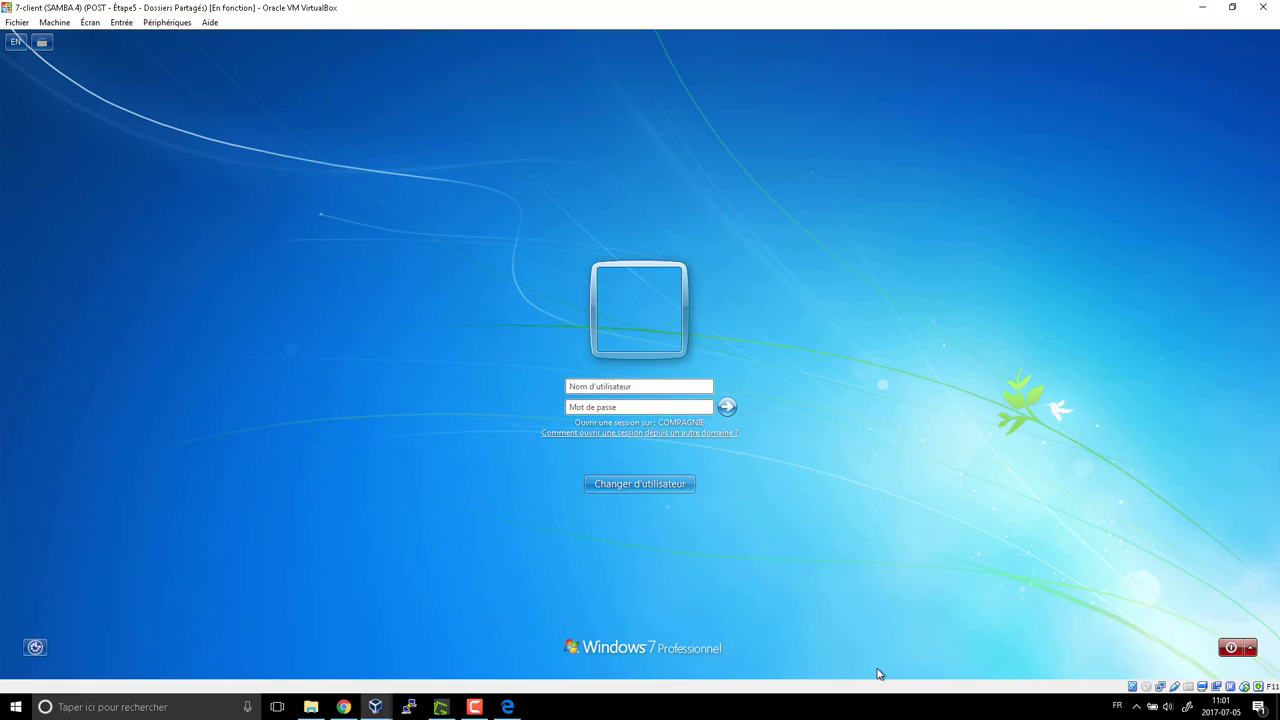
pyautogui.write('gu•')
pyautogui.press('Return')
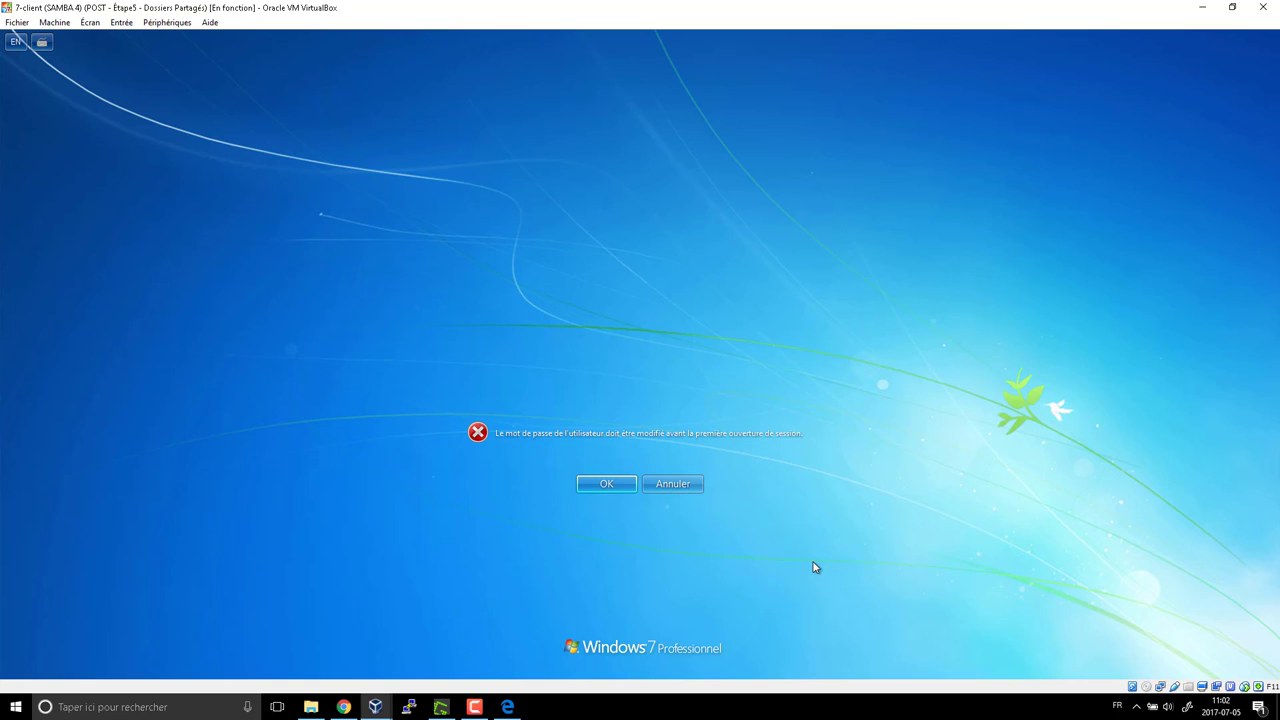
pyautogui.click(621, 486)
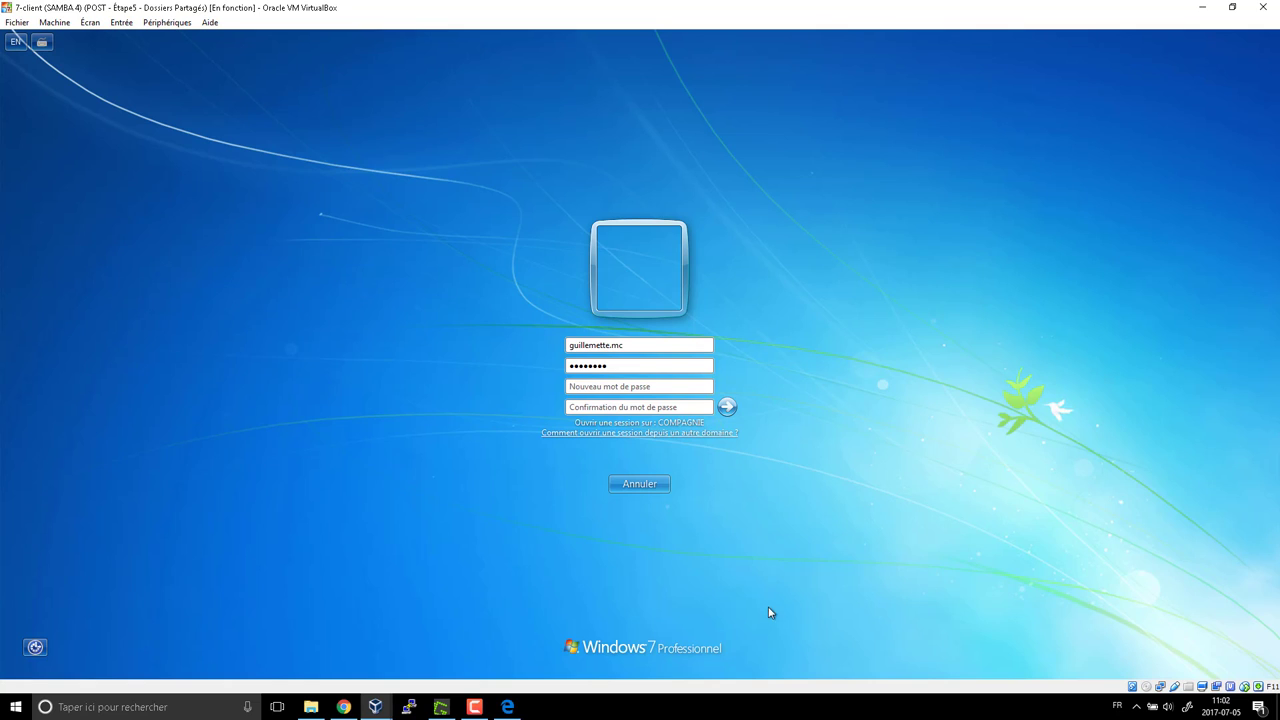
pyautogui.click(659, 483)
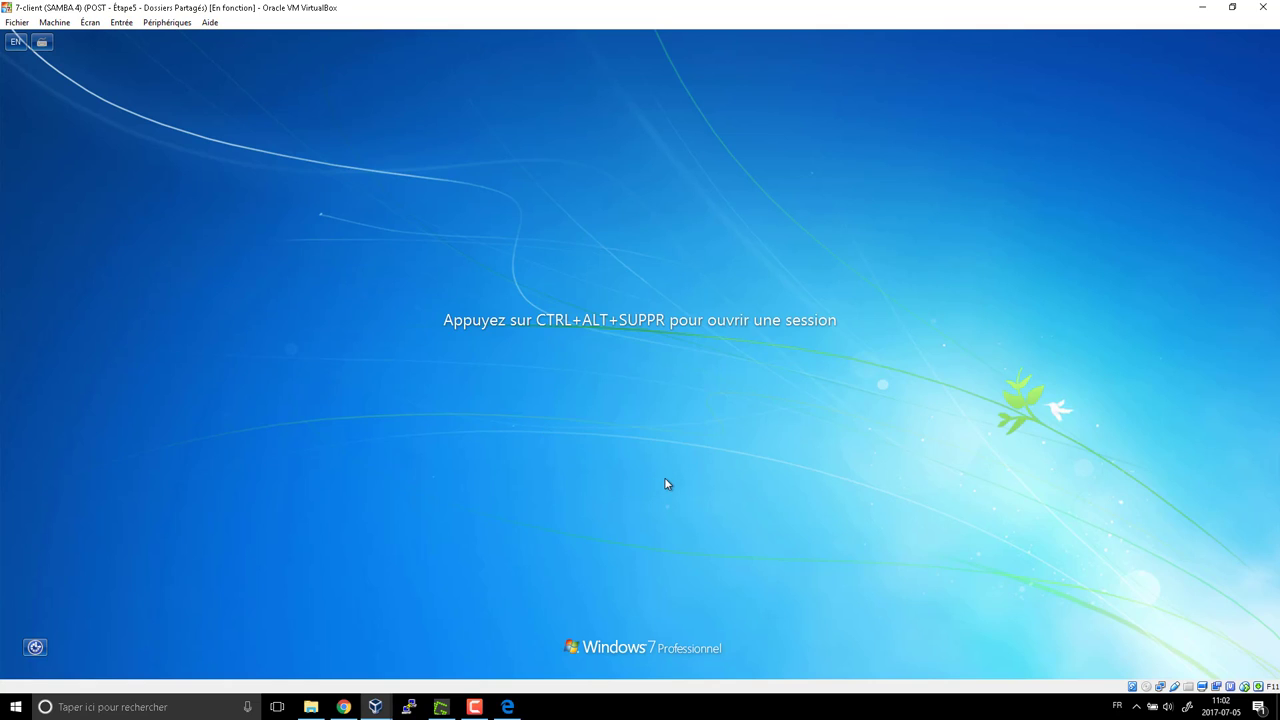
# Unlock the administrator session with its password
pyautogui.hotkey('ctrl', 'alt', 'Delete')
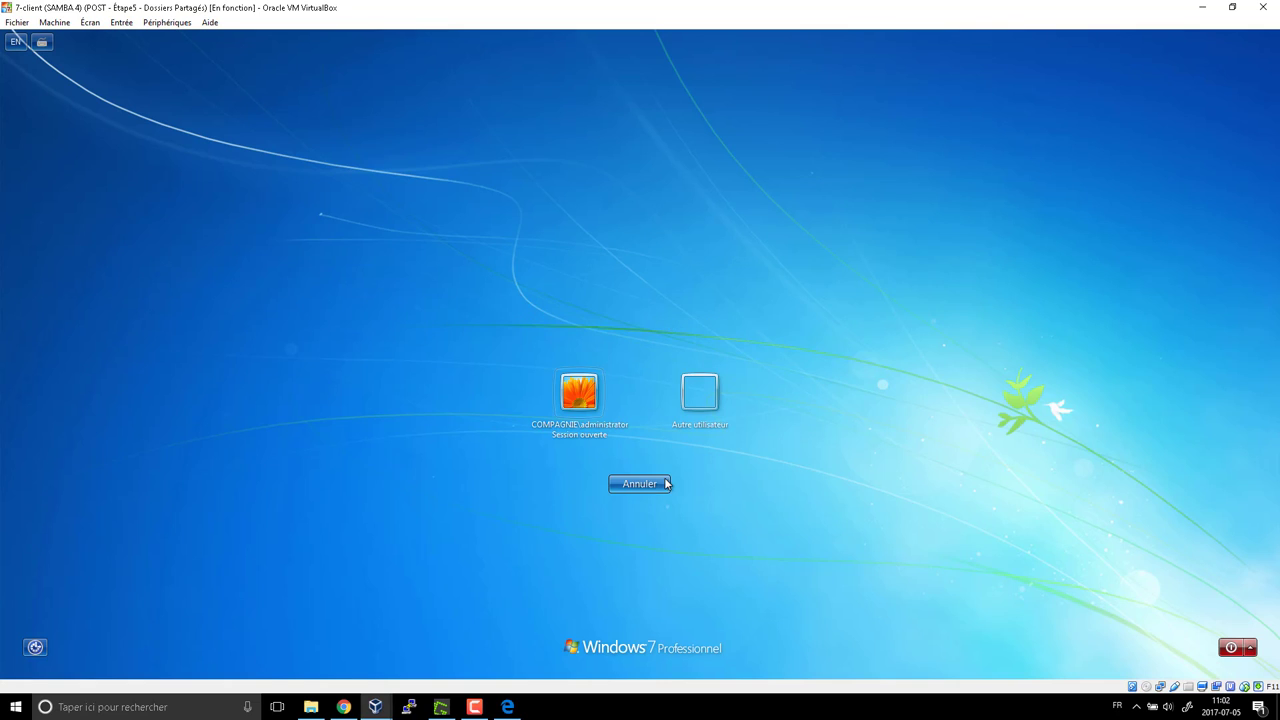
pyautogui.press('Return')
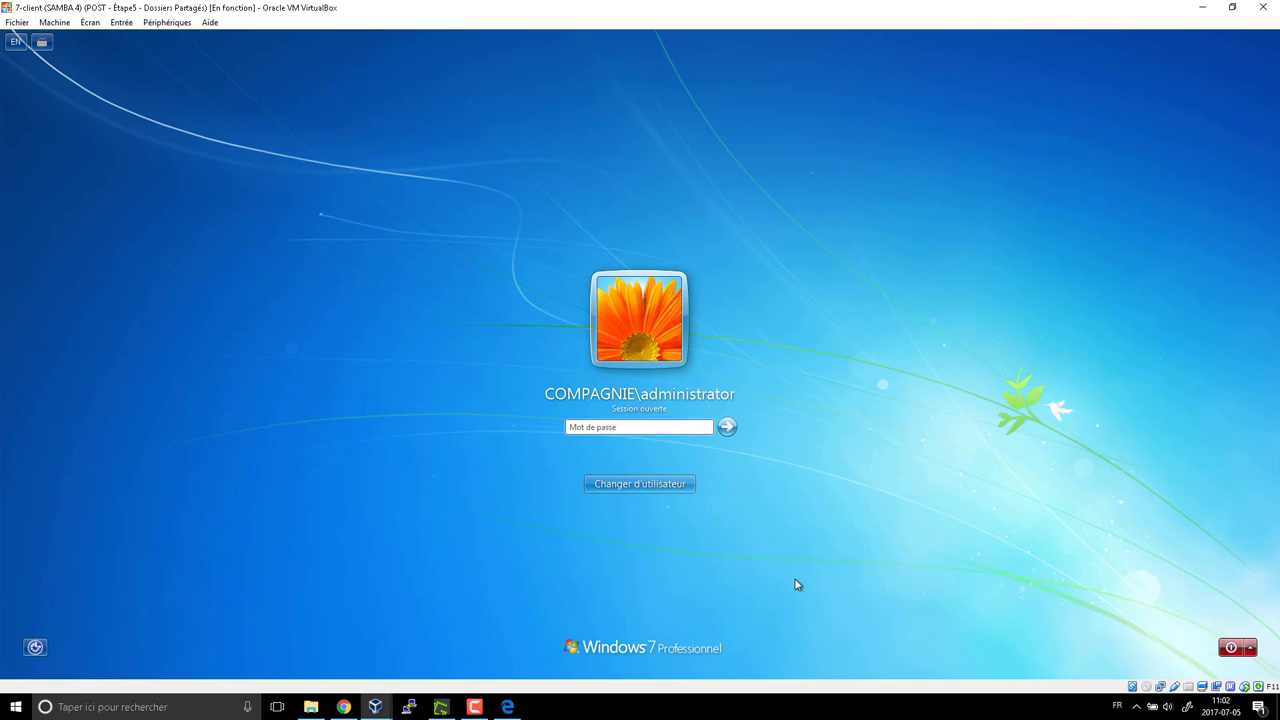
pyautogui.write('P')
pyautogui.press('Return')
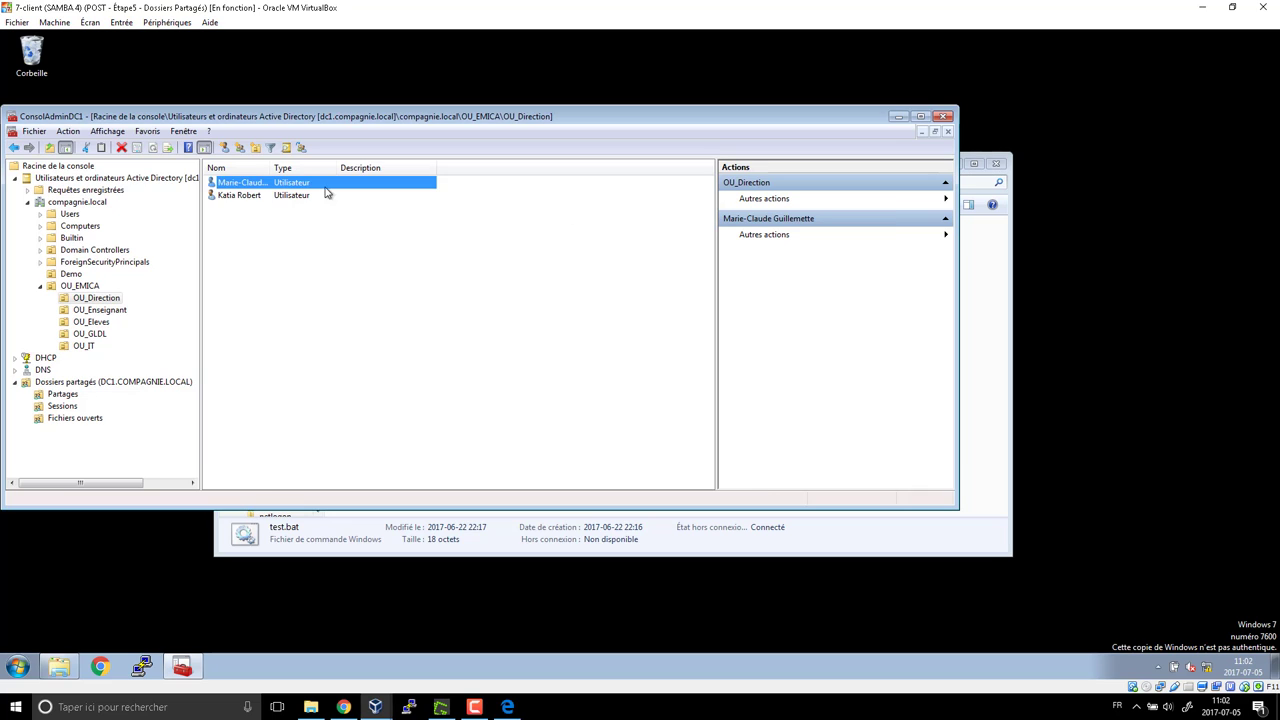
# Uncheck 'L'utilisateur devra changer le mot de passe' on the Direction user's Compte tab and confirm
pyautogui.doubleClick(305, 184)
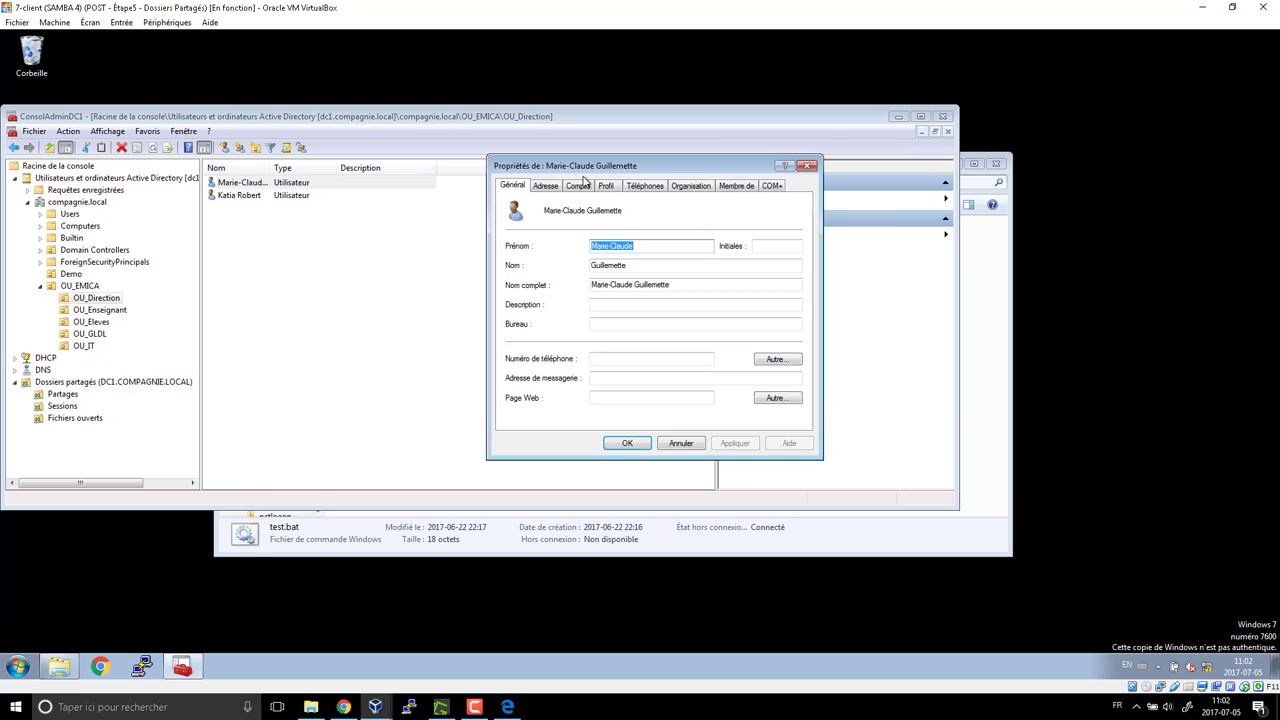
pyautogui.click(604, 187)
pyautogui.click(578, 187)
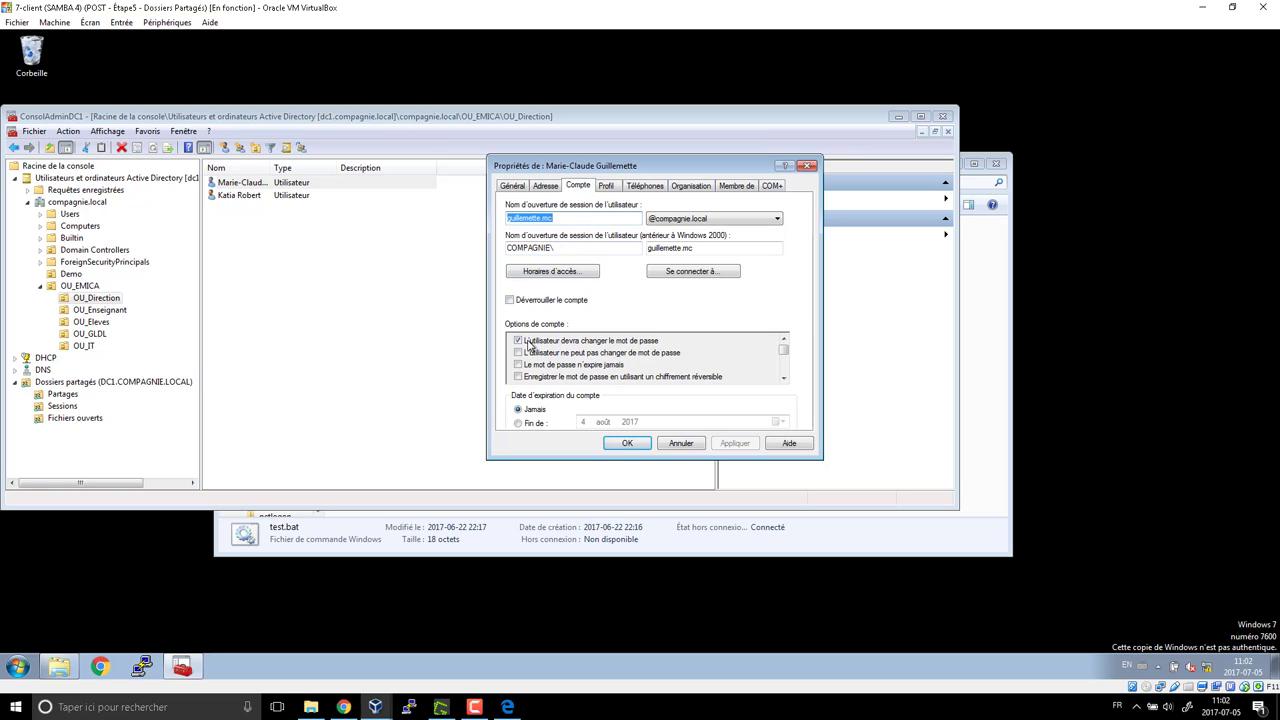
pyautogui.click(641, 346)
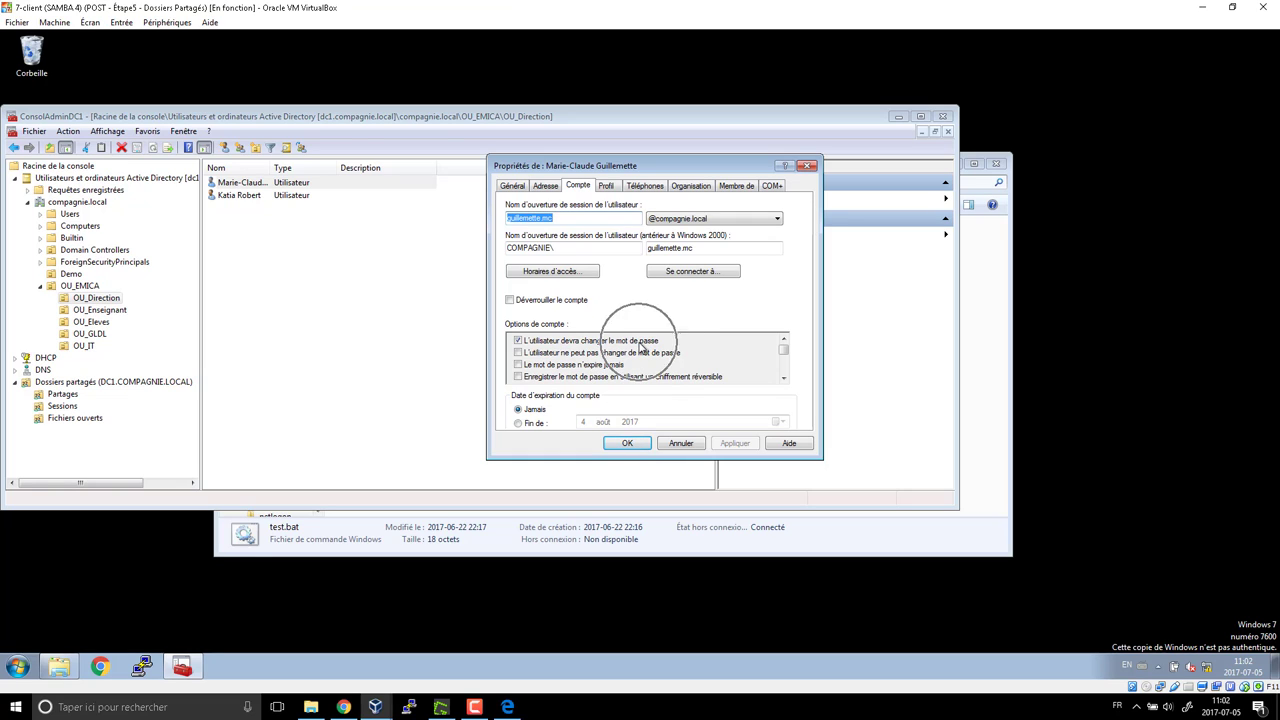
pyautogui.click(518, 341)
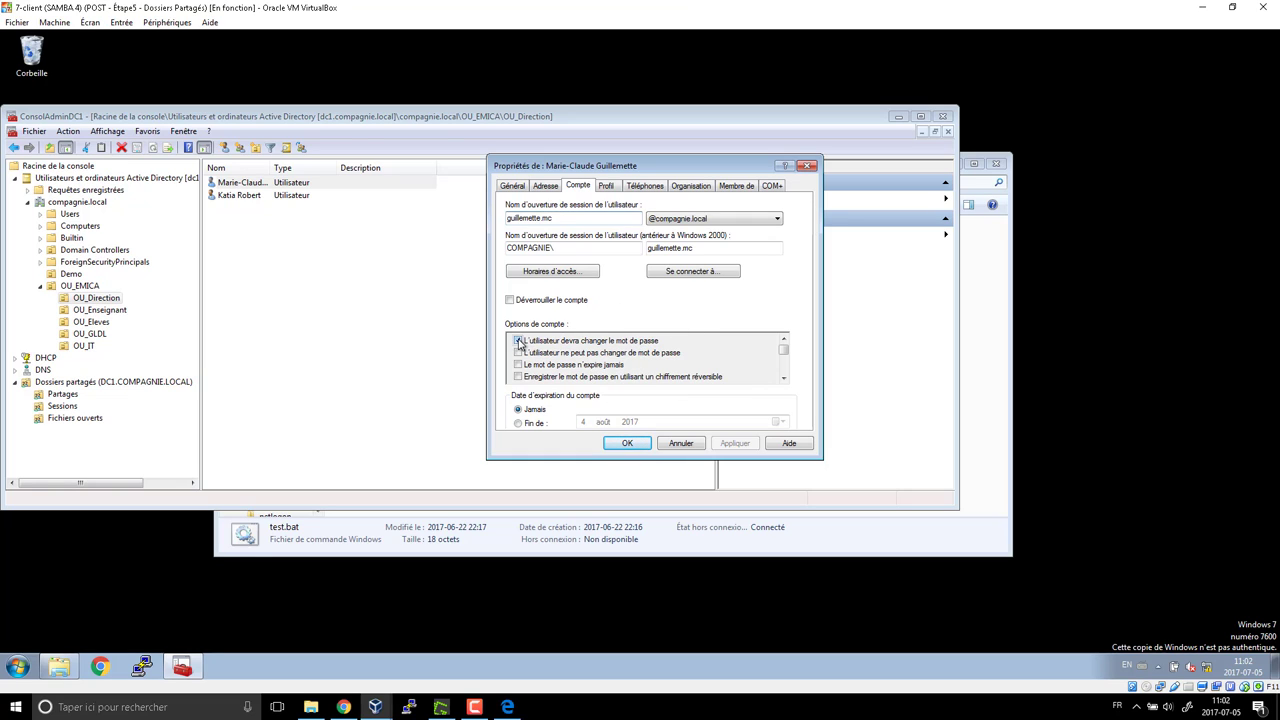
pyautogui.click(626, 443)
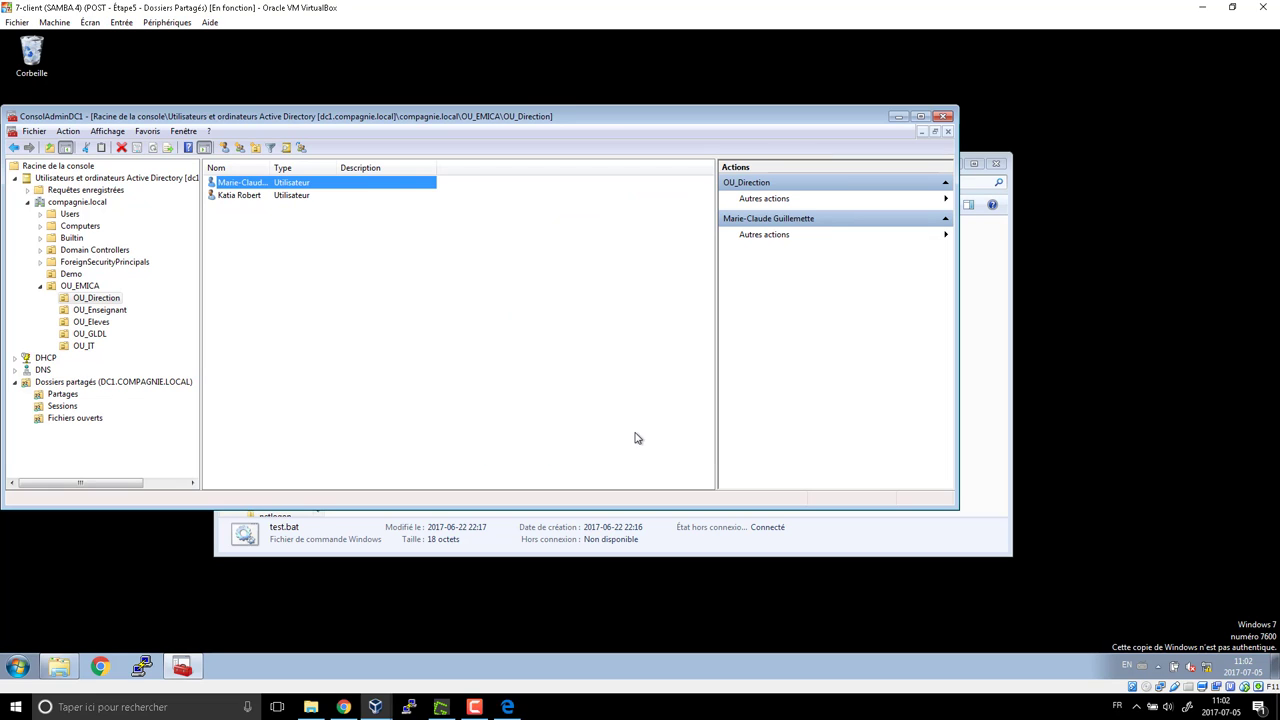
# Switch user via the Start menu's Changer d'utilisateur
pyautogui.click(20, 668)
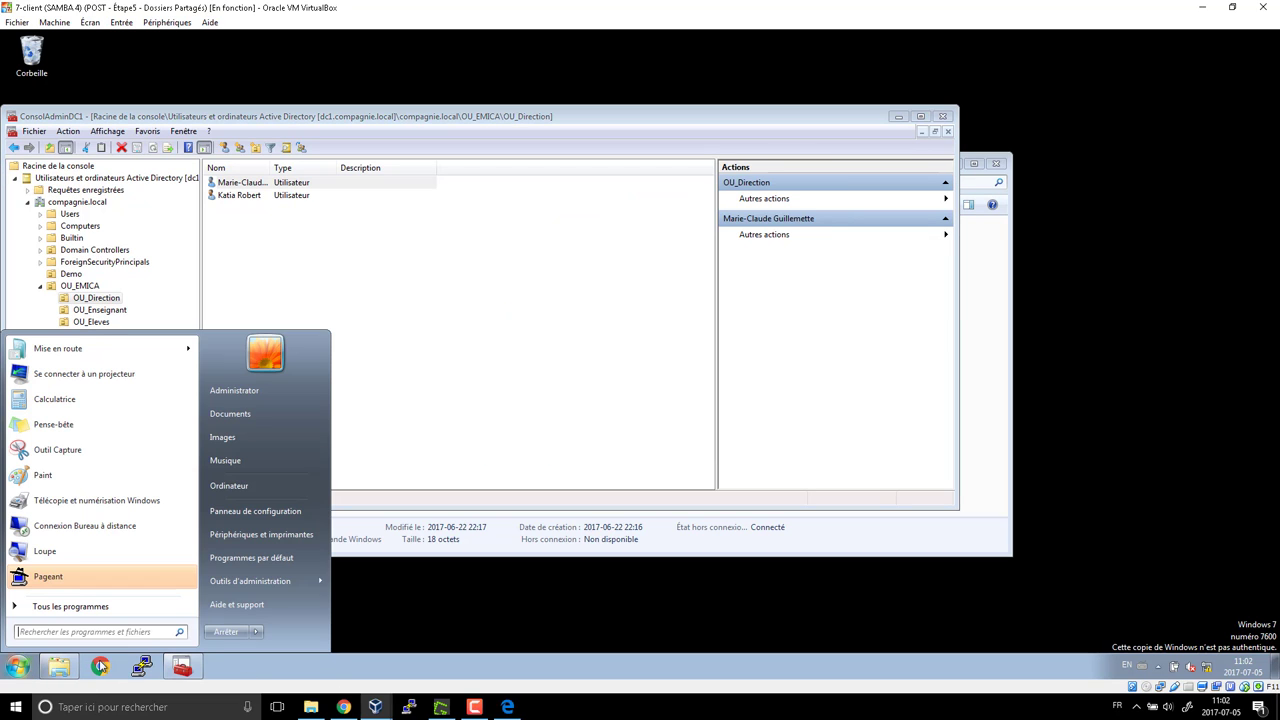
pyautogui.moveTo(256, 632)
pyautogui.click(310, 570)
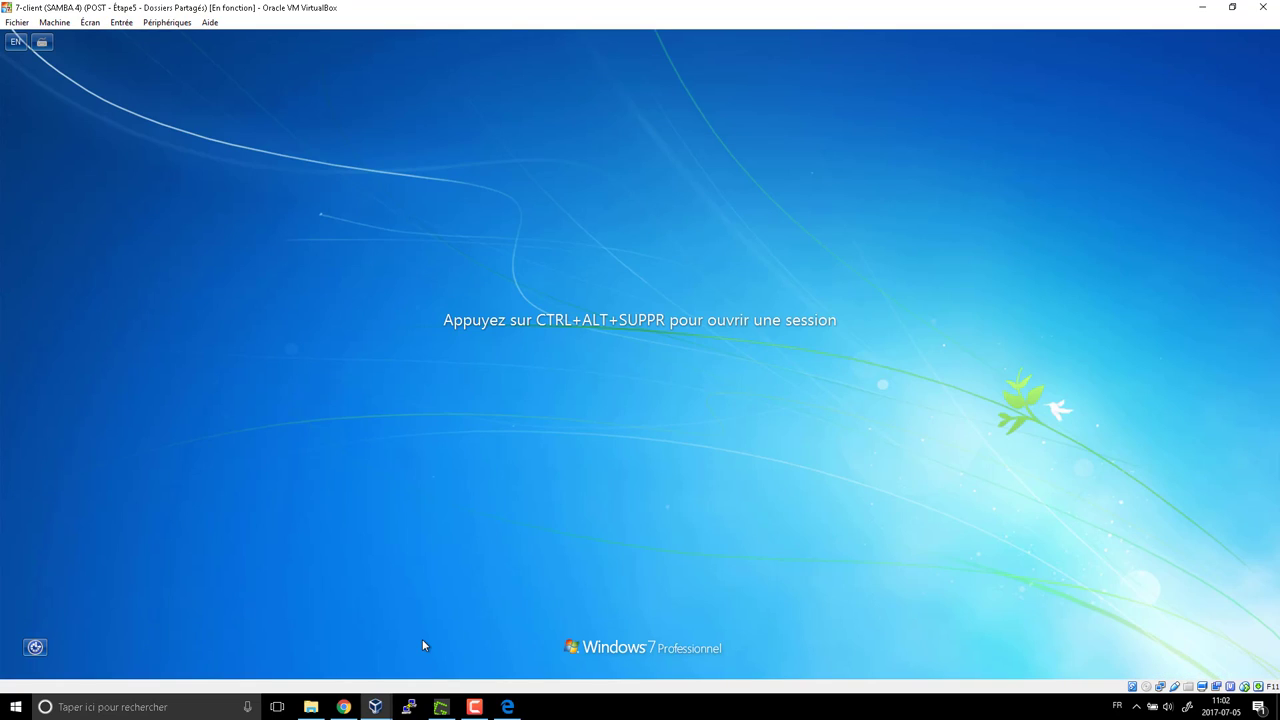
# Log on as the Direction user with their username and password, dismissing the activation notice
pyautogui.hotkey('ctrl', 'alt', 'Delete')
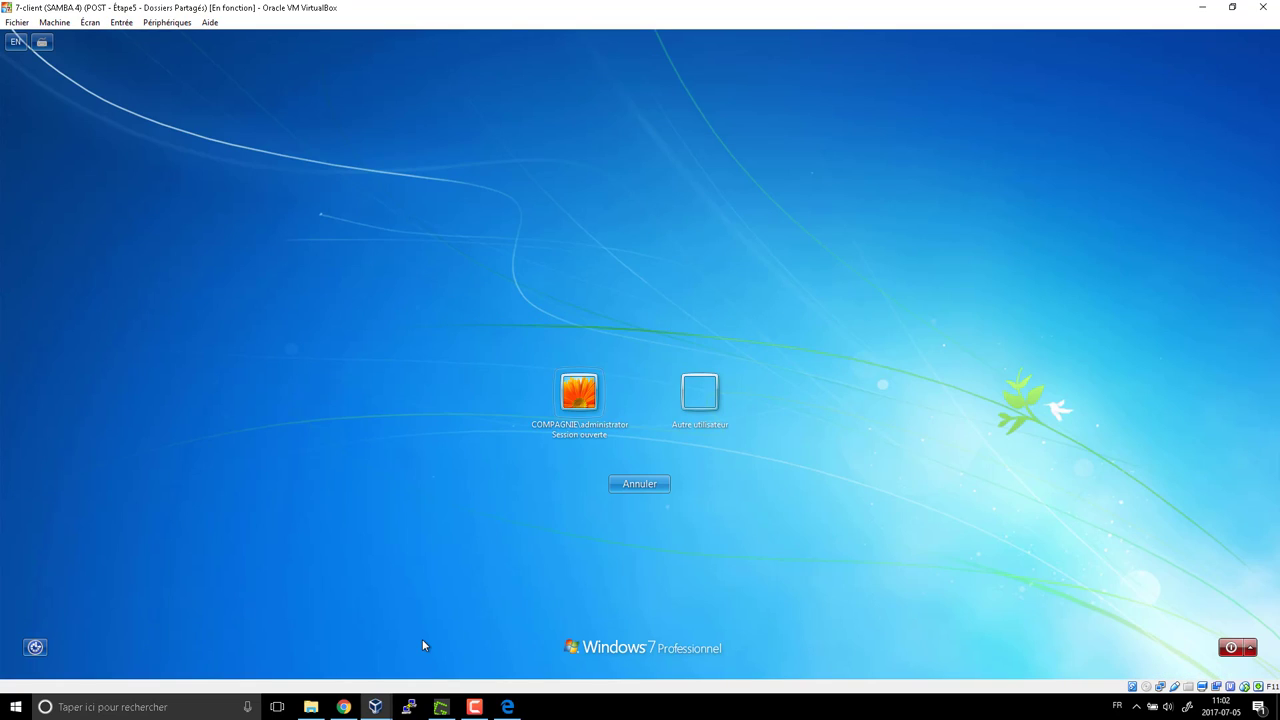
pyautogui.click(699, 428)
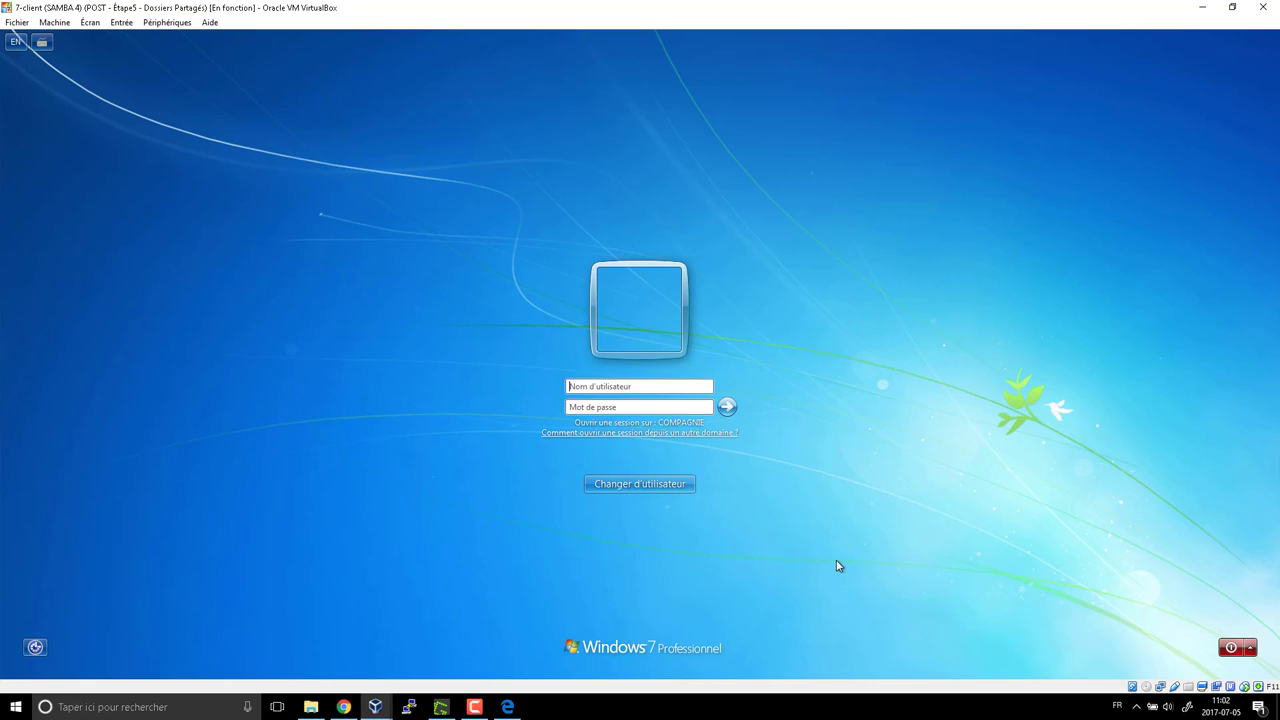
pyautogui.write('A')
pyautogui.press('BackSpace')
pyautogui.press('BackSpace')
pyautogui.press('BackSpace')
pyautogui.press('BackSpace')
pyautogui.press('BackSpace')
pyautogui.press('BackSpace')
pyautogui.press('BackSpace')
pyautogui.press('Return')
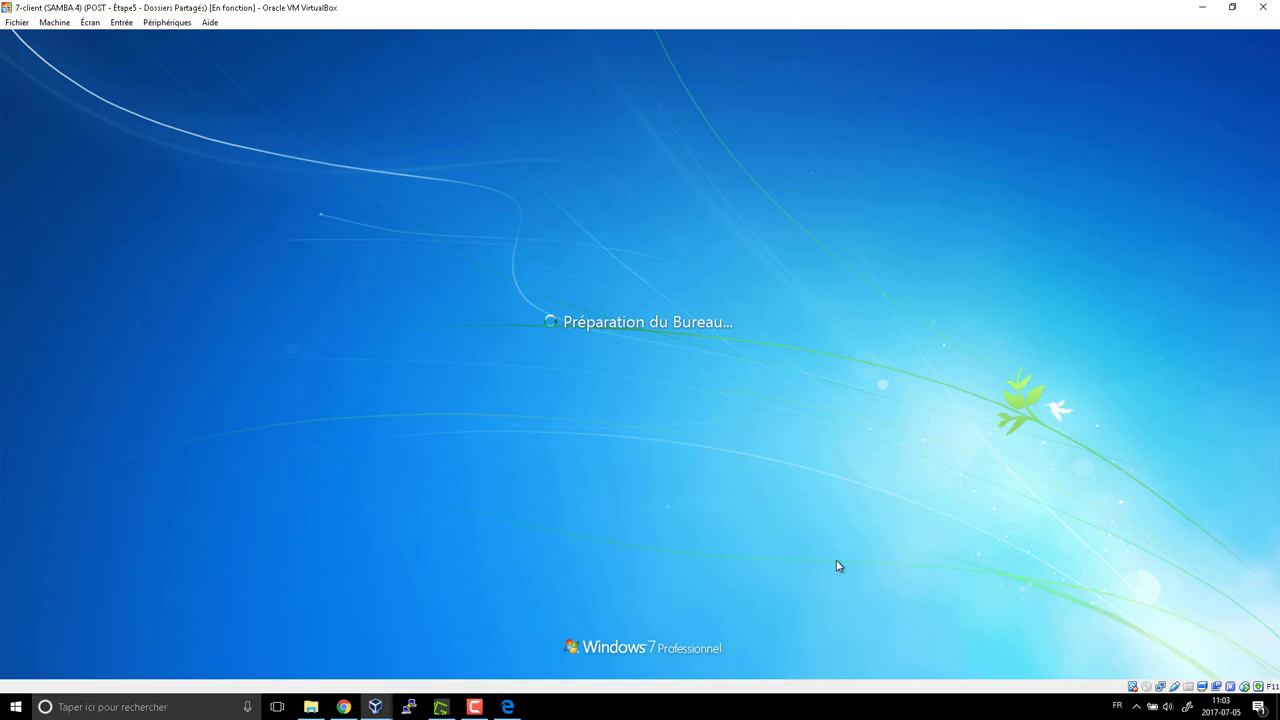
pyautogui.press('Escape')
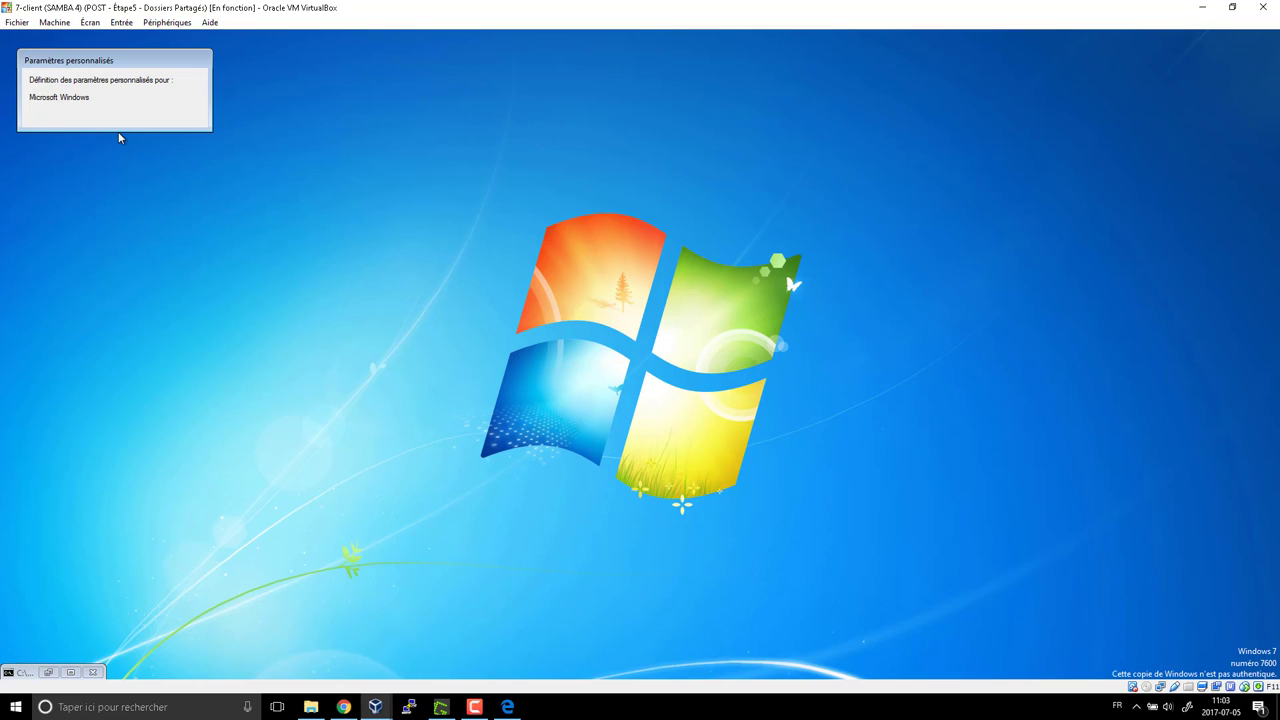
# Restore the logon script console showing the 'allo' output
pyautogui.click(28, 673)
pyautogui.click(45, 674)
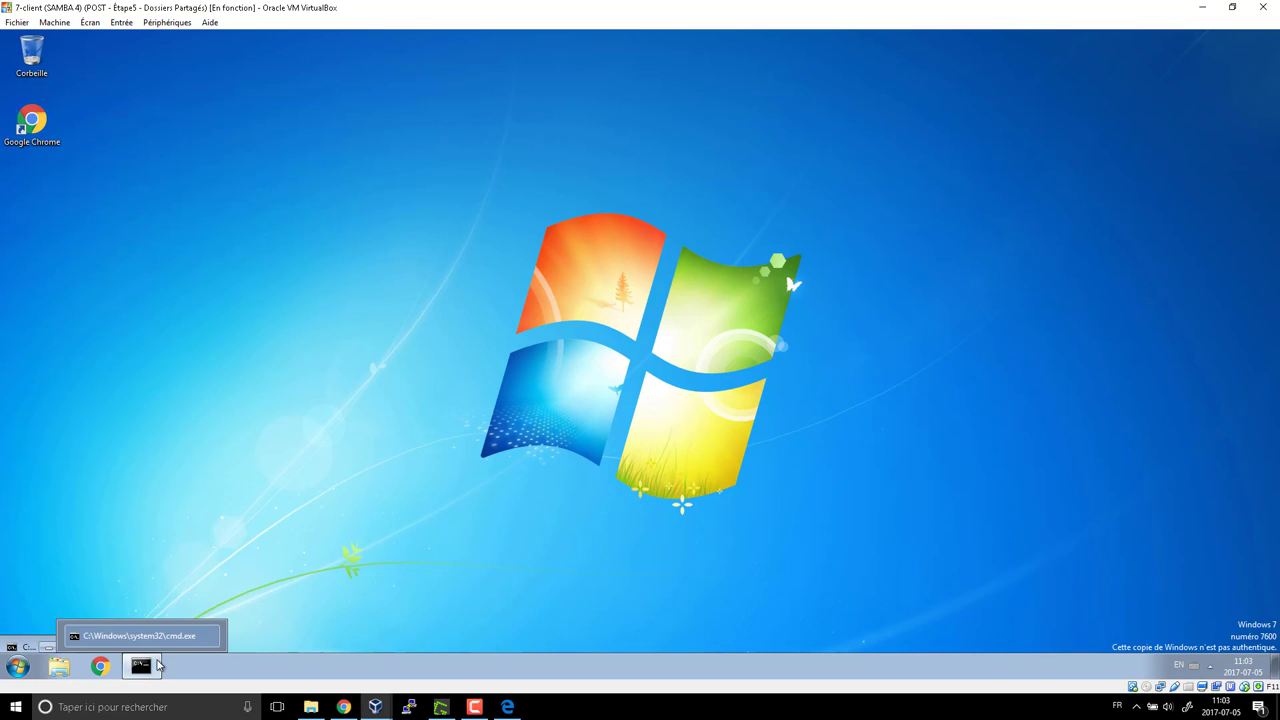
pyautogui.click(150, 668)
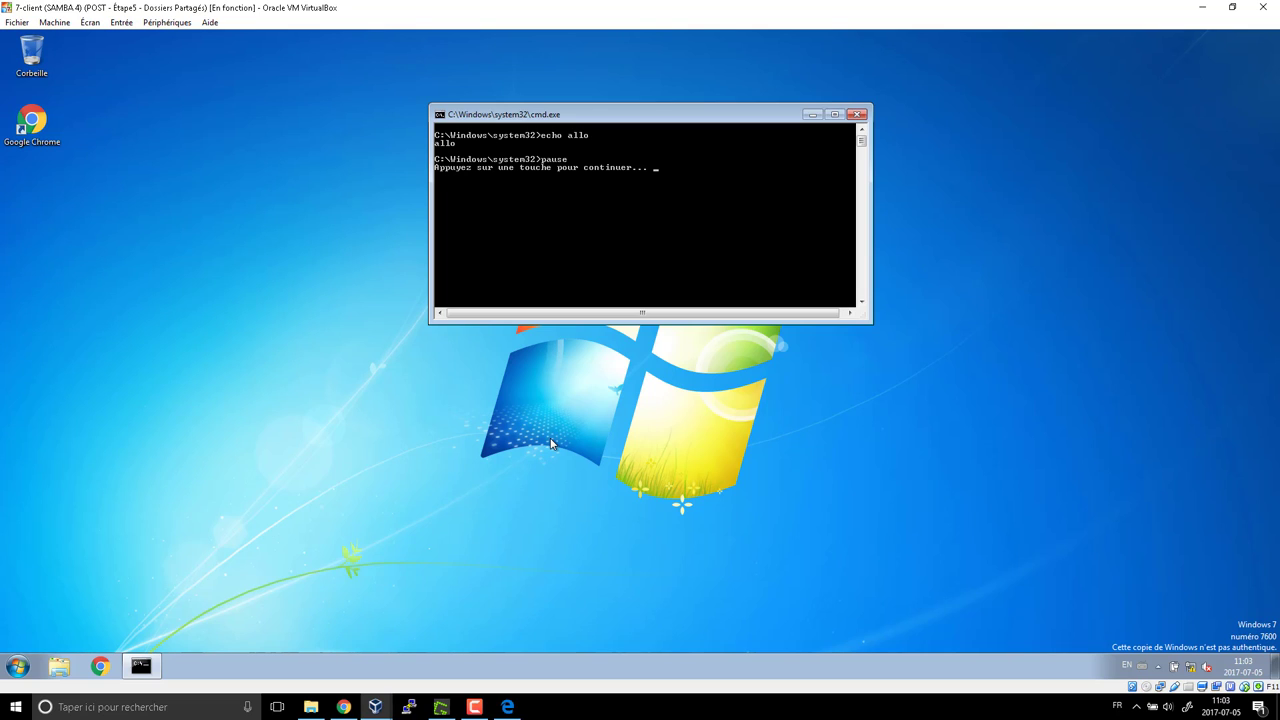
# Close the logon script console and open the Computer window
pyautogui.click(858, 117)
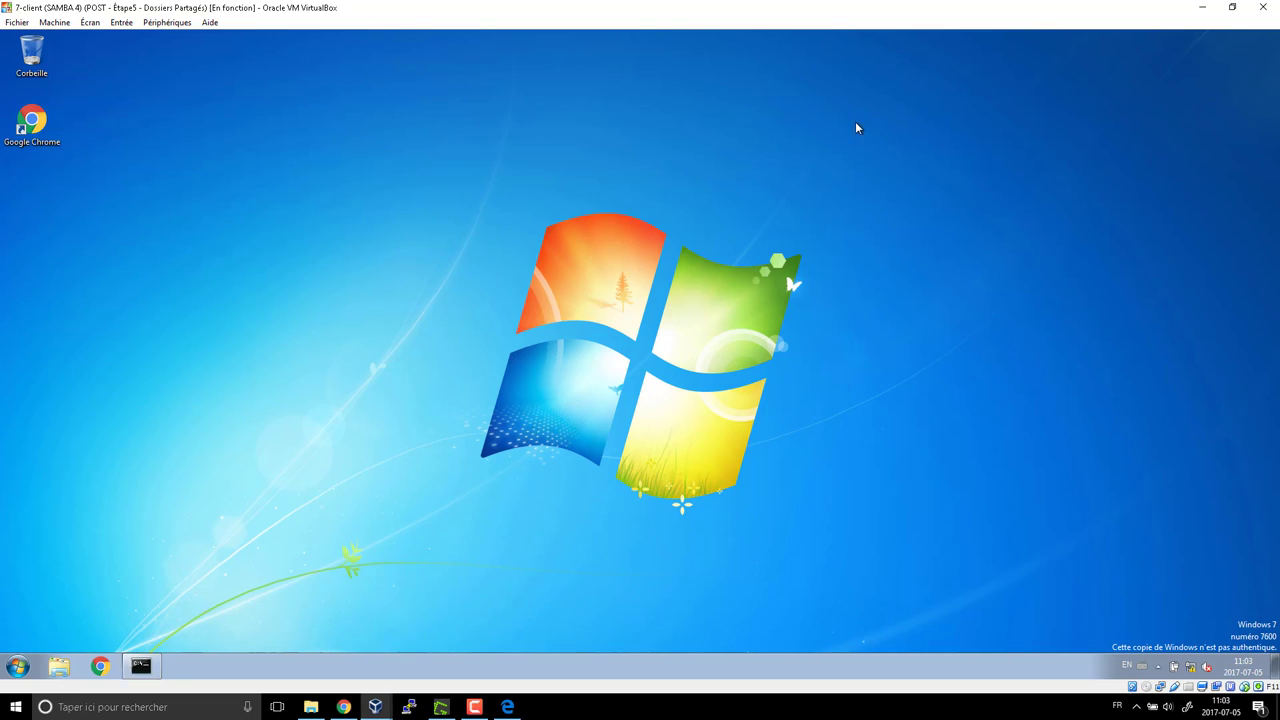
pyautogui.click(12, 665)
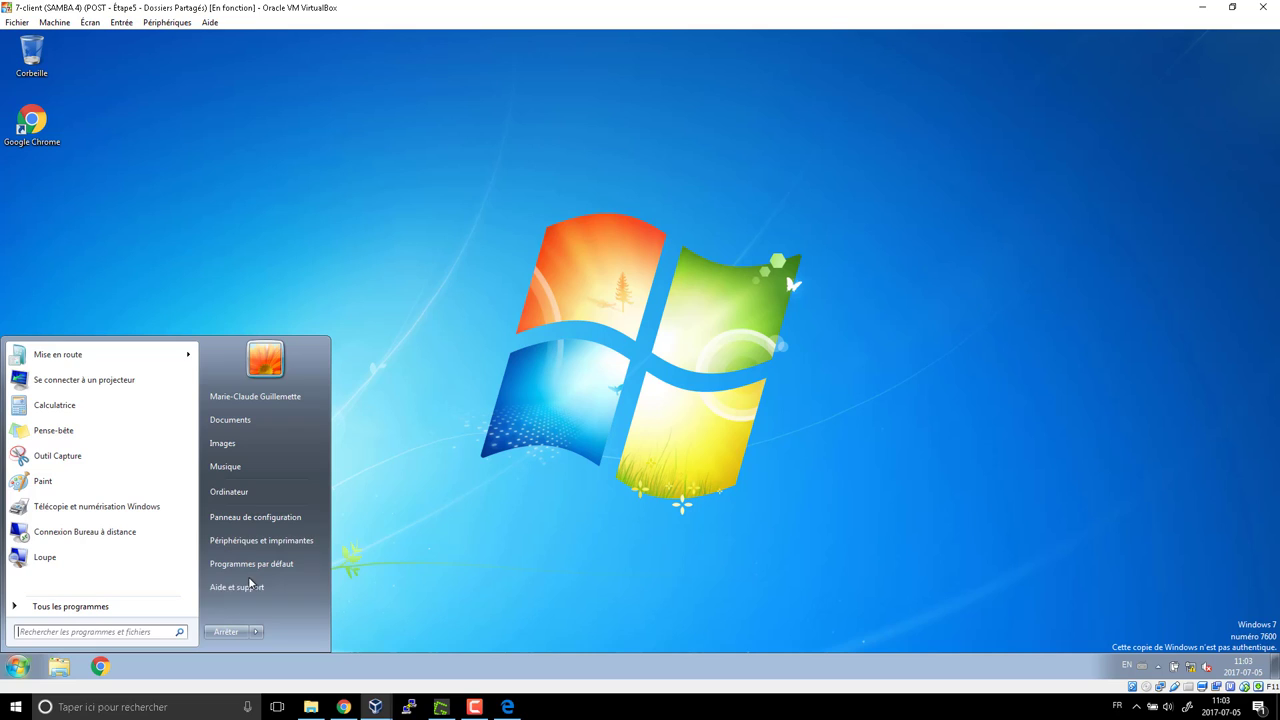
pyautogui.click(249, 496)
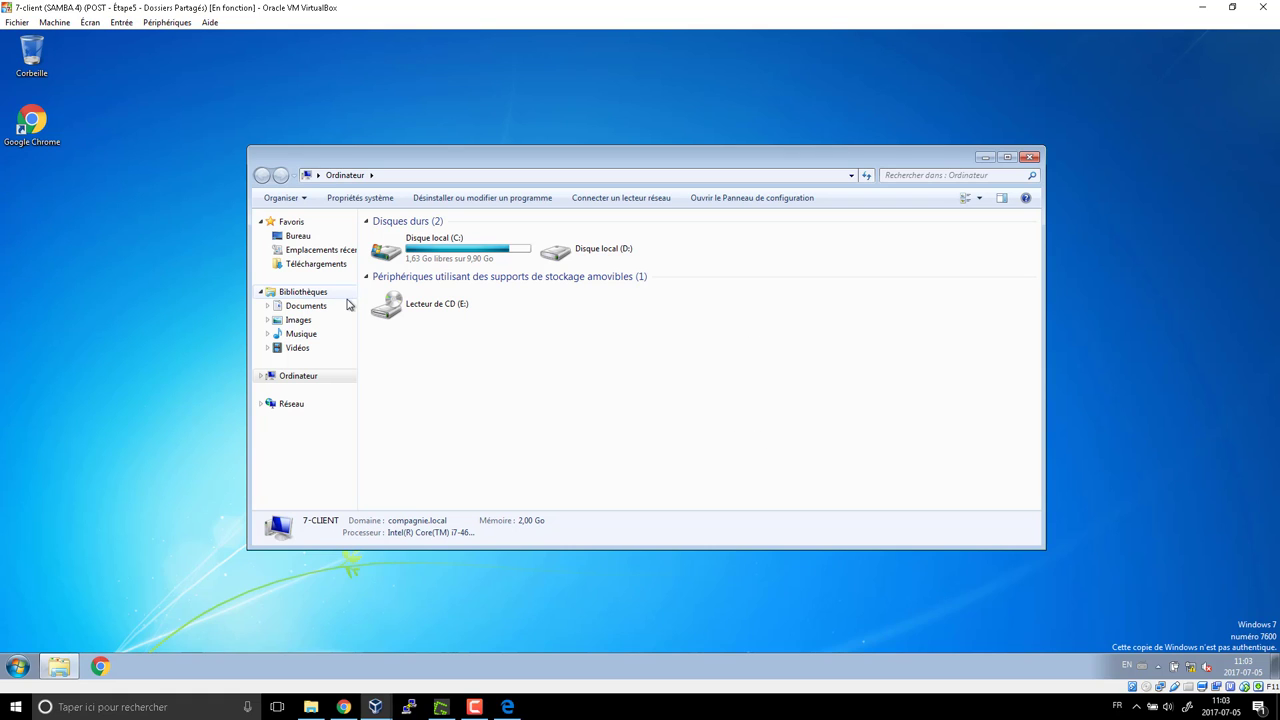
# Enter \\dc1\ in the Run dialog
pyautogui.click(19, 668)
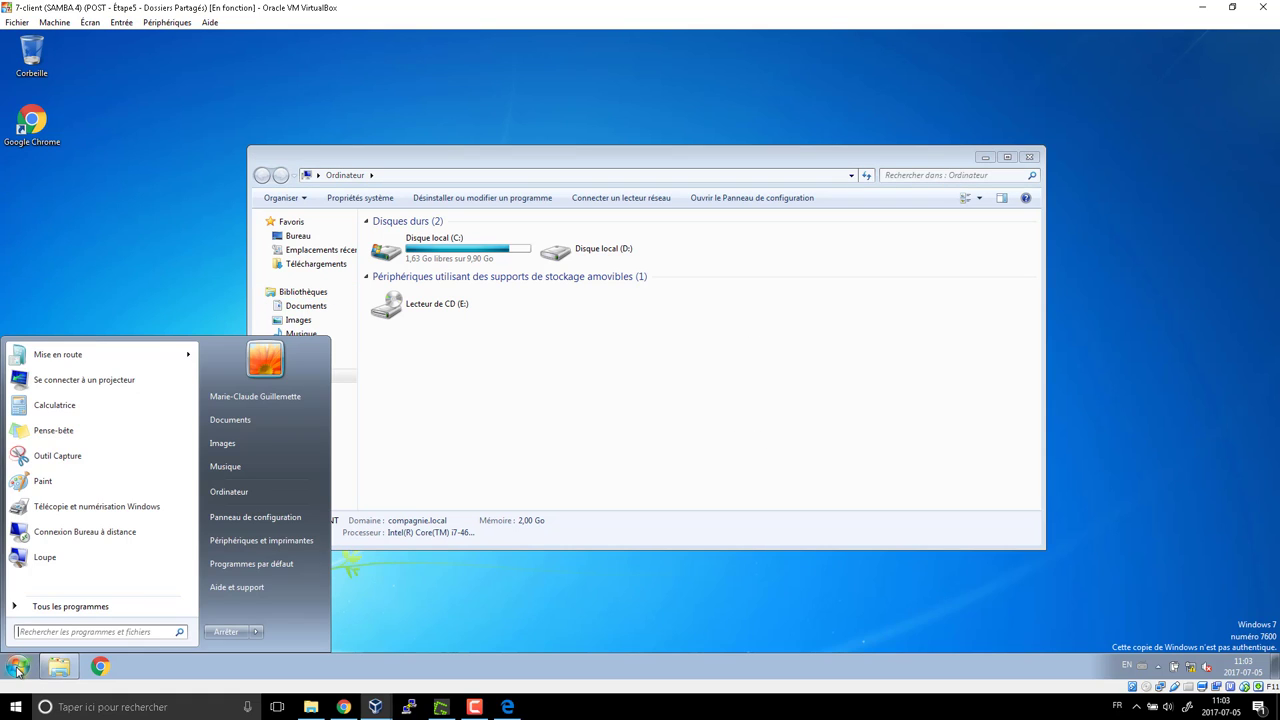
pyautogui.press('super+r')
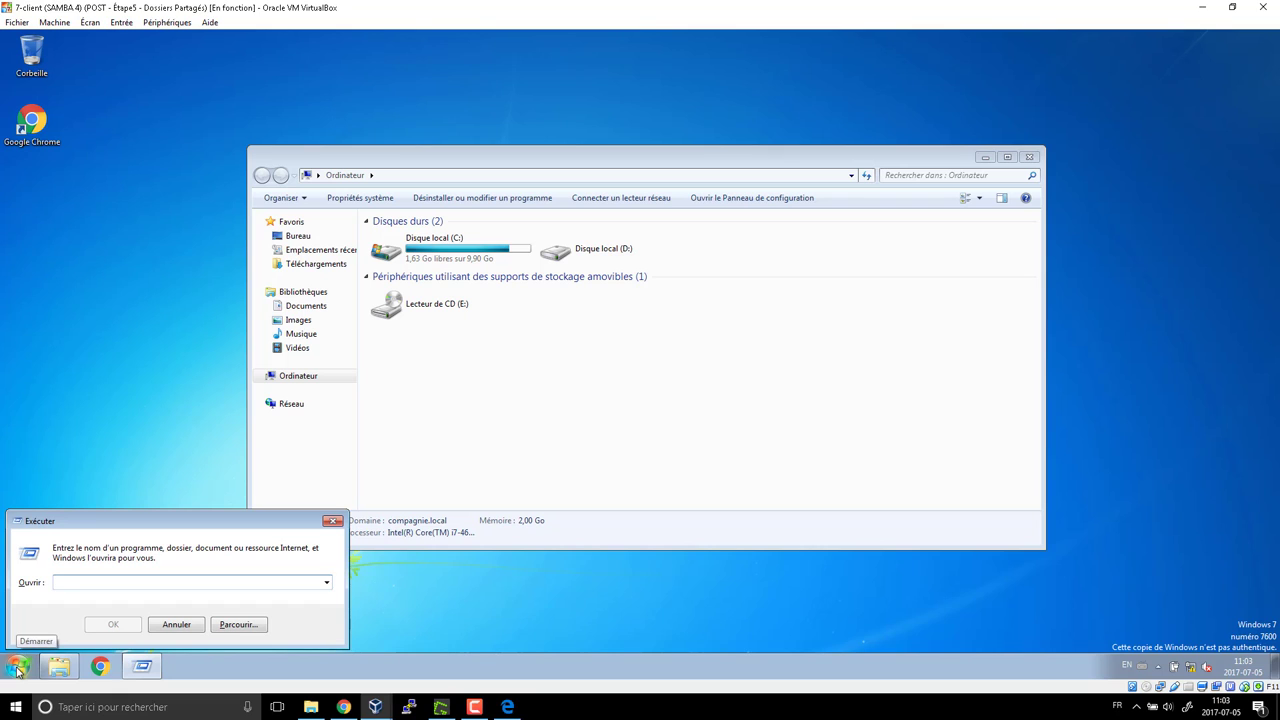
pyautogui.write('\\\\dc1\\')
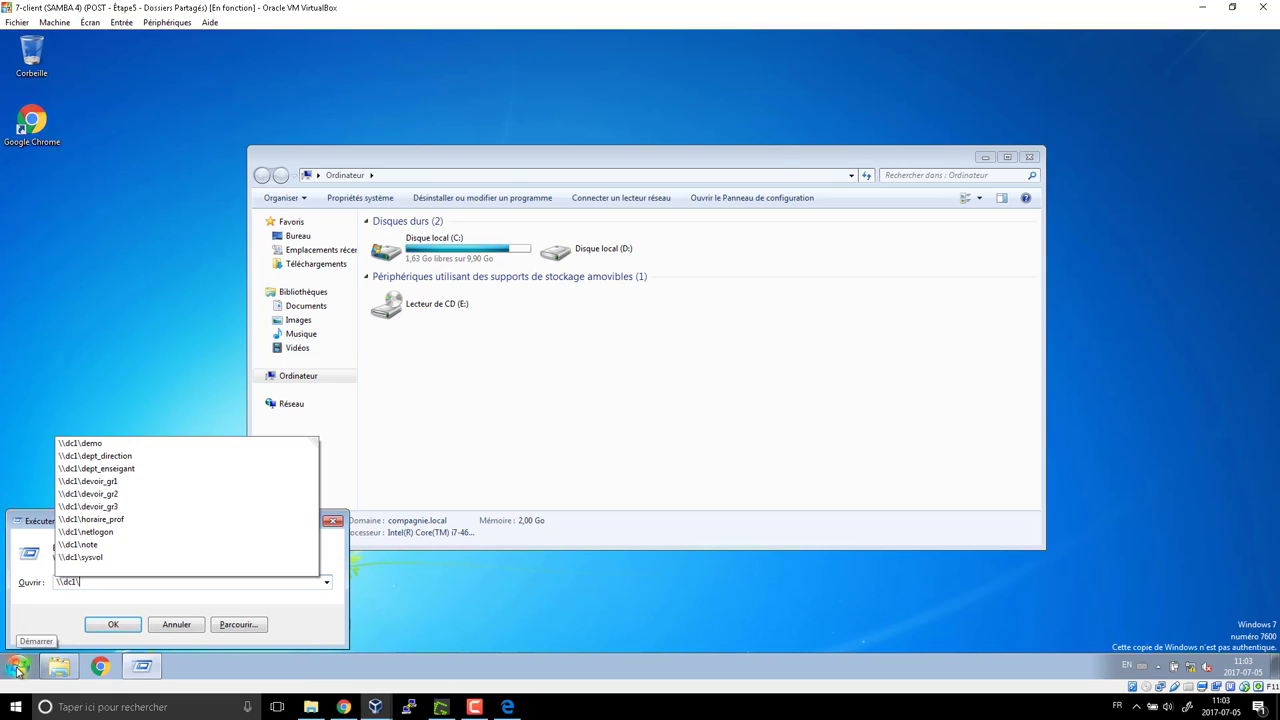
# Open \\dc1's shares and enter dept_direction
pyautogui.press('Return')
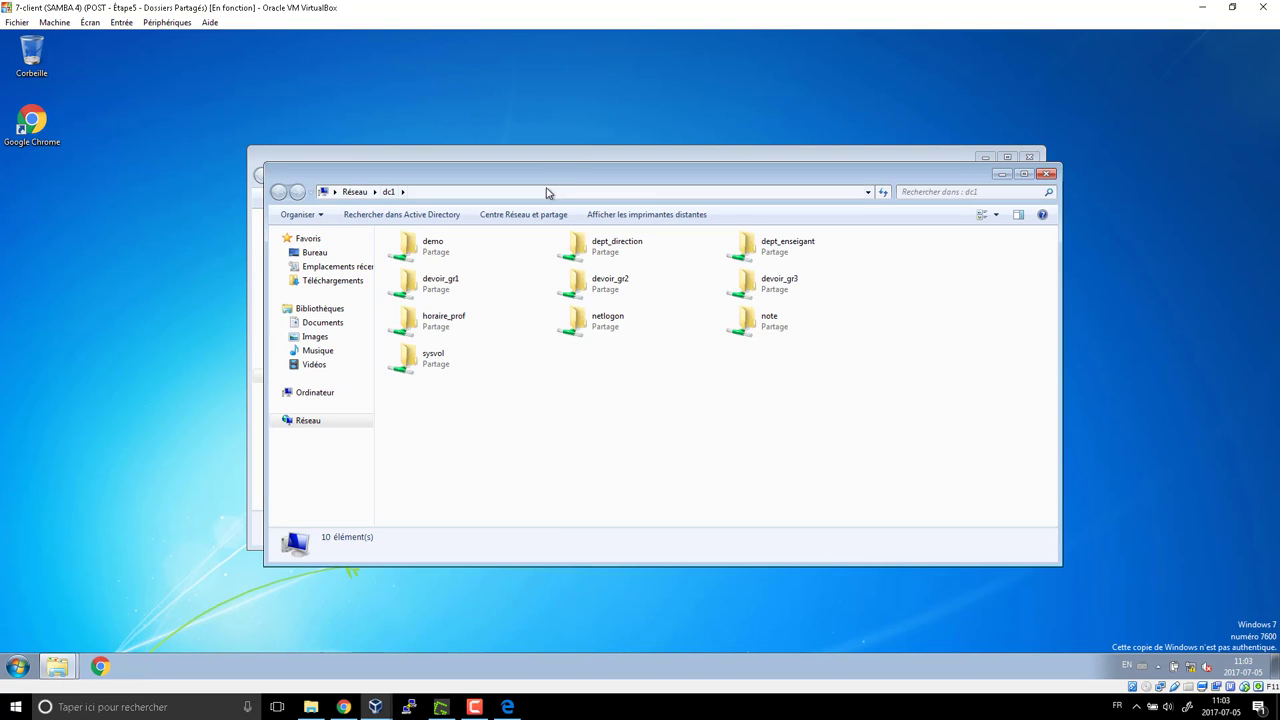
pyautogui.moveTo(572, 197); pyautogui.dragTo(554, 458)
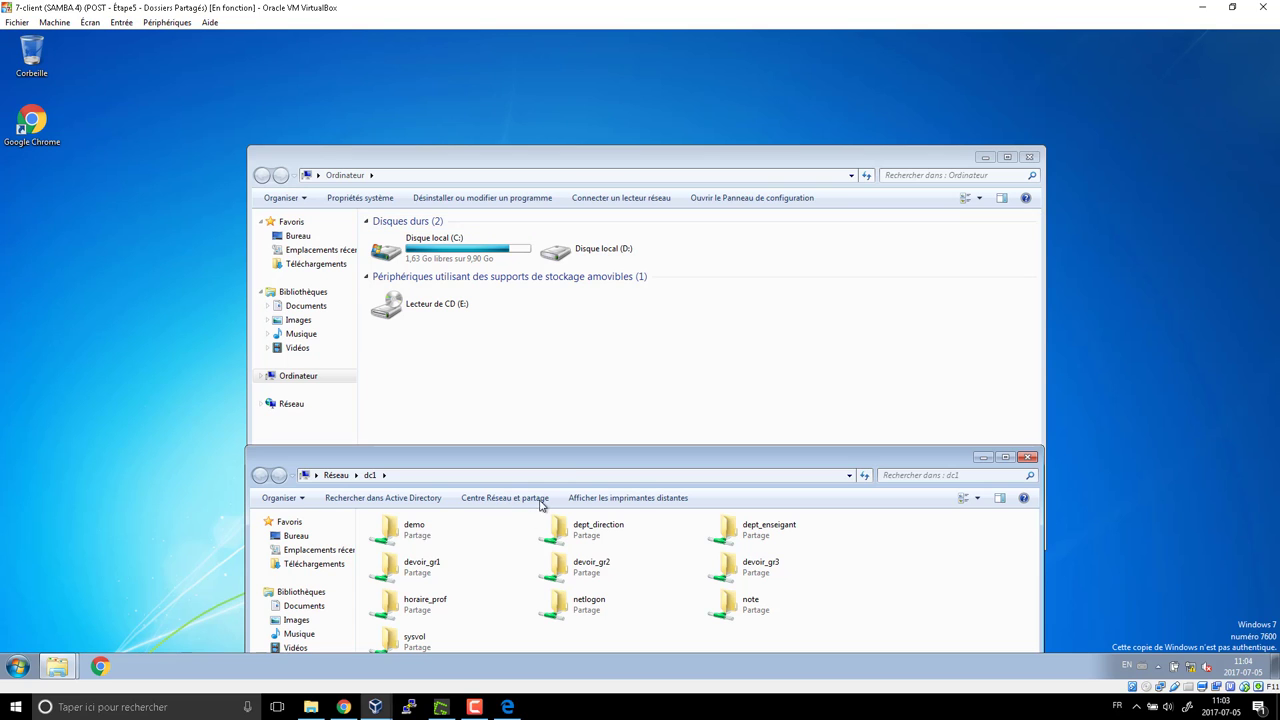
pyautogui.moveTo(561, 464); pyautogui.dragTo(567, 162)
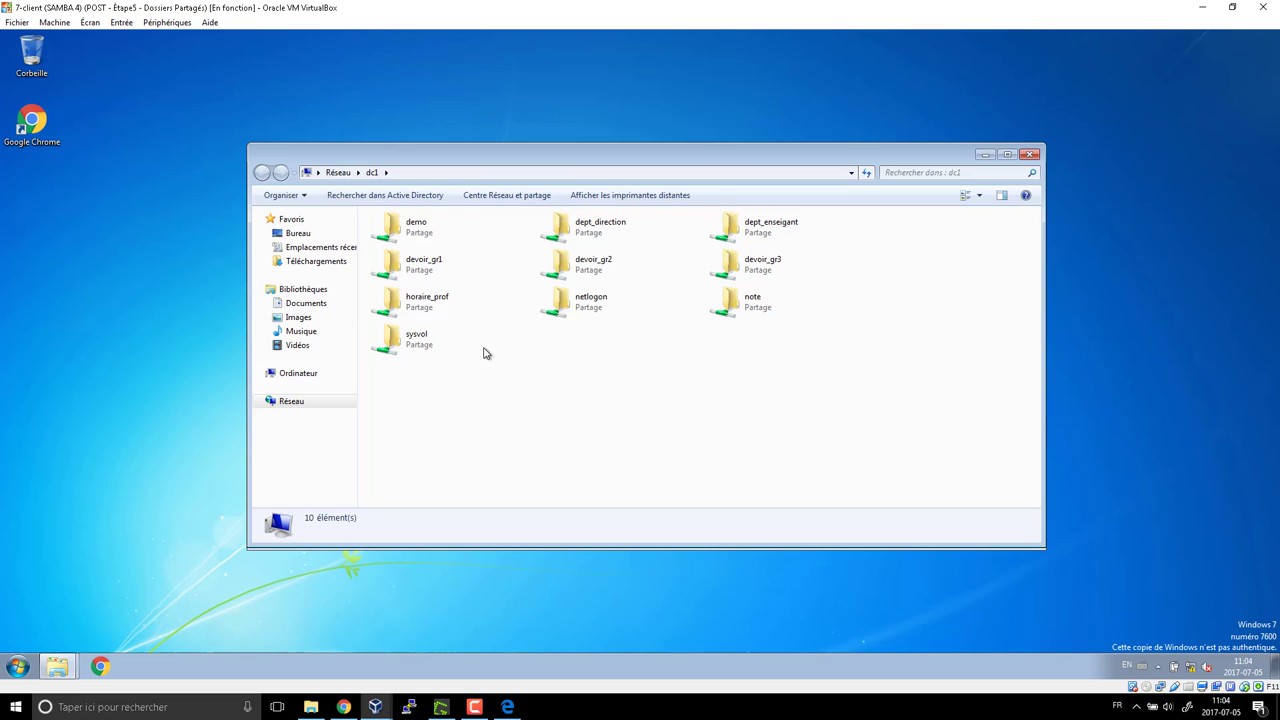
pyautogui.click(567, 231)
pyautogui.doubleClick(567, 231)
# Create a new folder in dept_direction, then delete it
pyautogui.rightClick(412, 284)
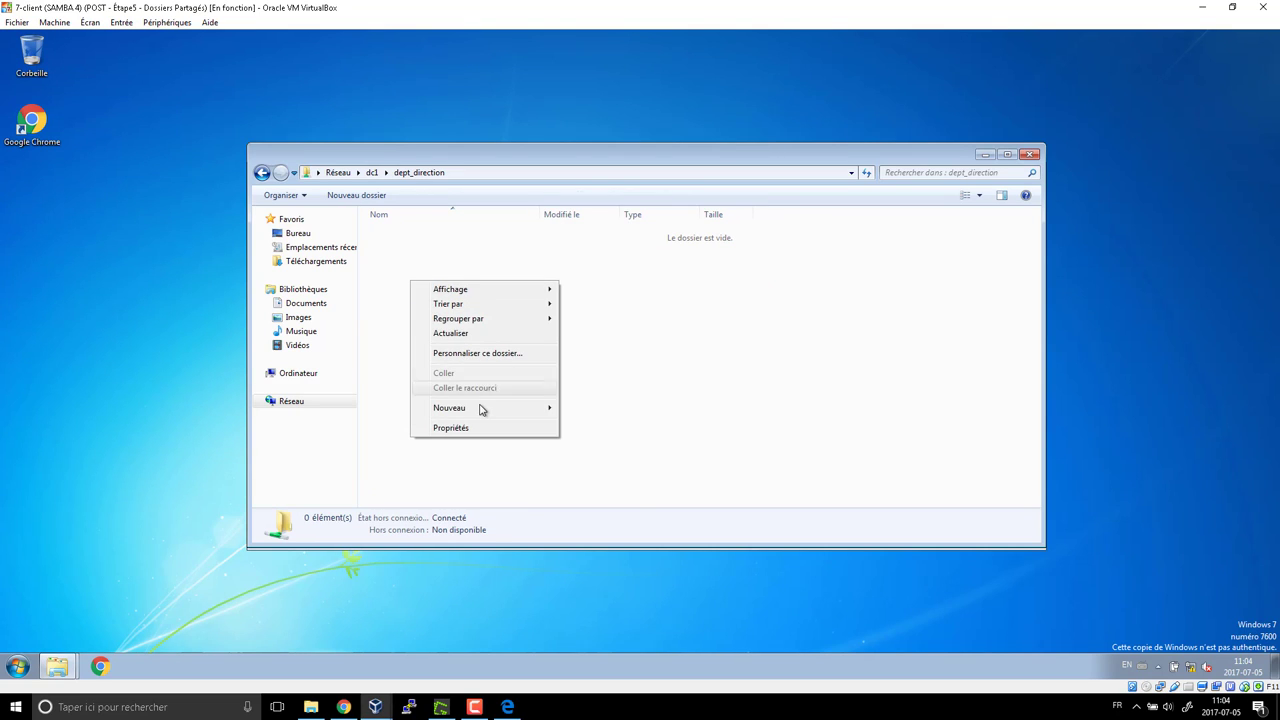
pyautogui.moveTo(486, 408)
pyautogui.click(592, 408)
pyautogui.click(604, 520)
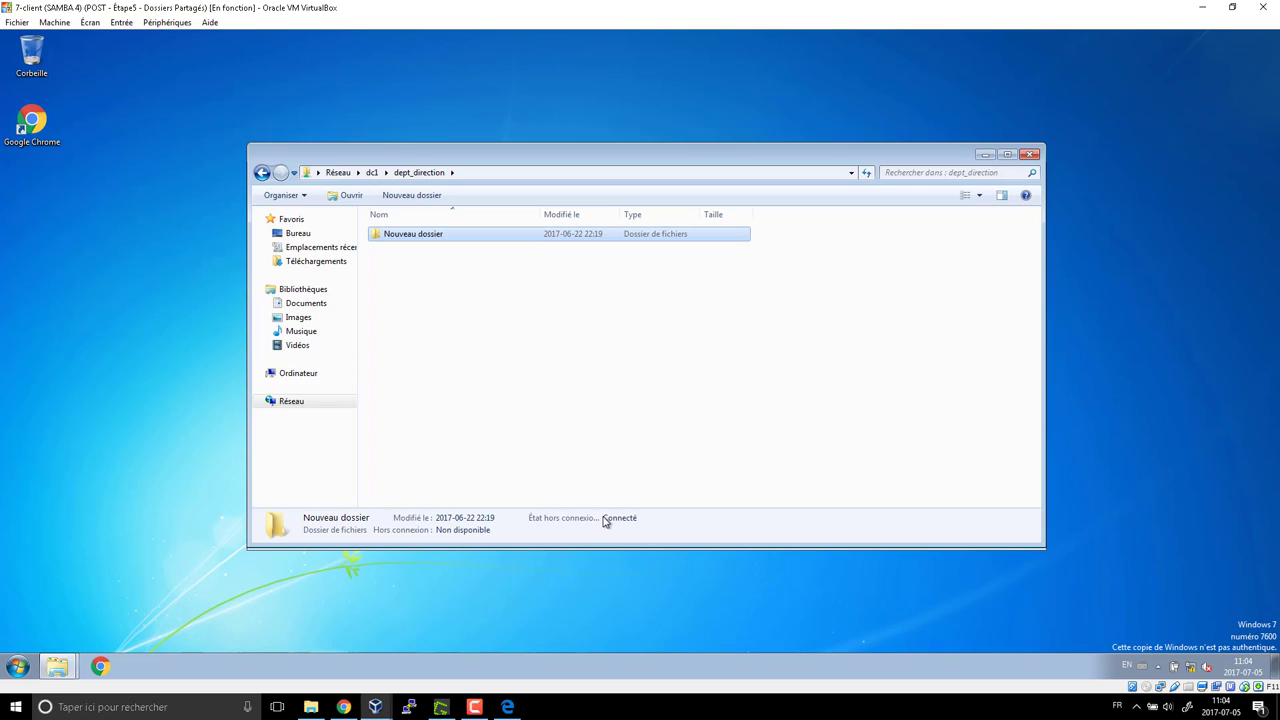
pyautogui.press('Delete')
pyautogui.click(670, 412)
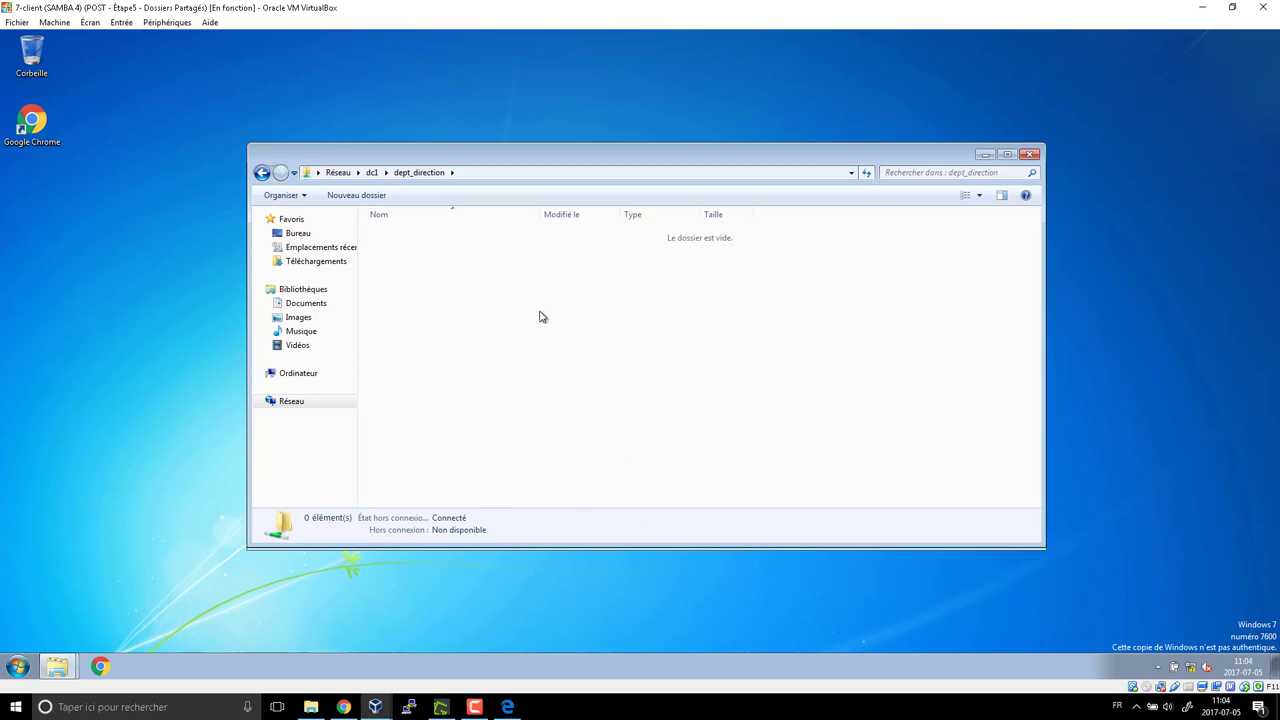
# Try opening dept_enseignant and dismiss the access-denied error
pyautogui.click(262, 172)
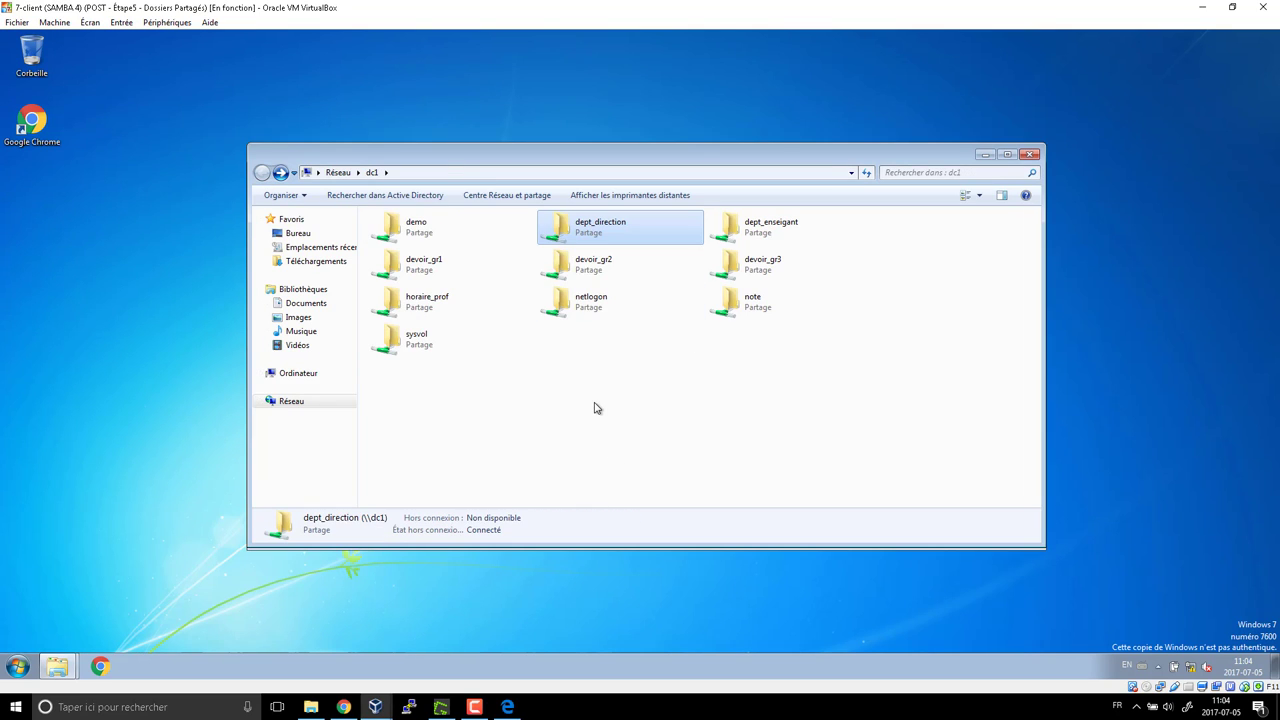
pyautogui.doubleClick(734, 236)
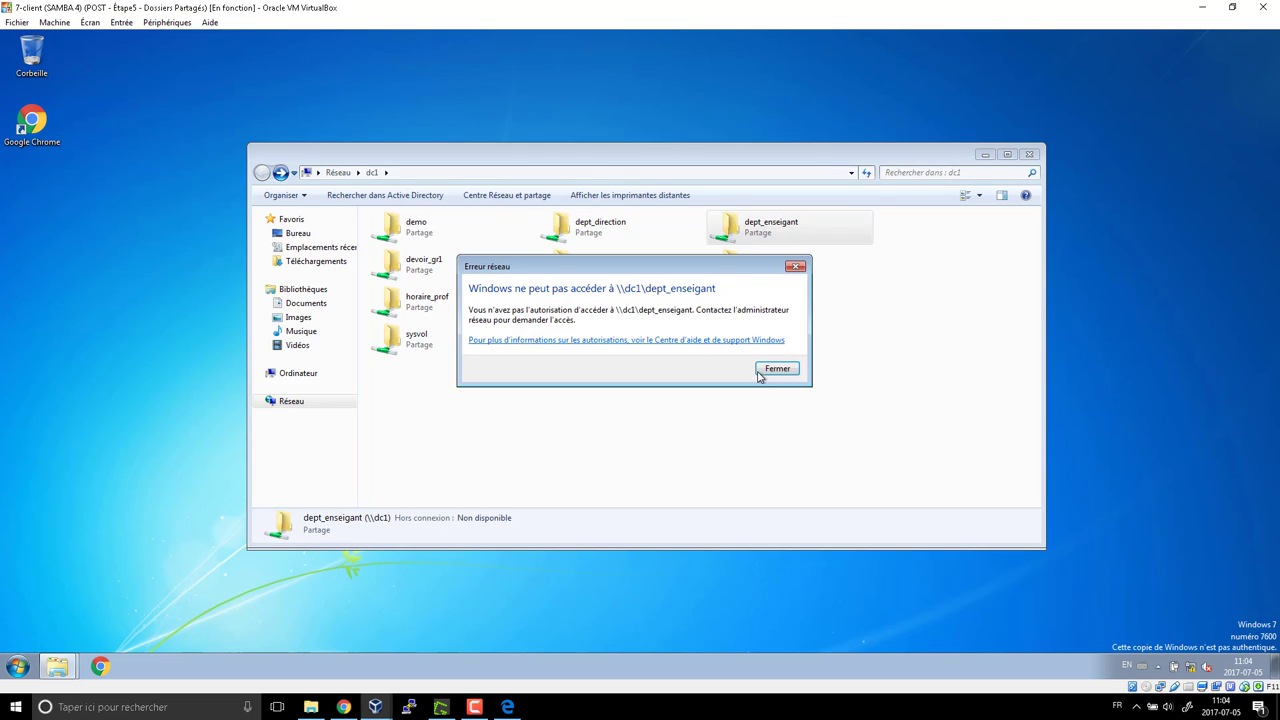
pyautogui.click(764, 369)
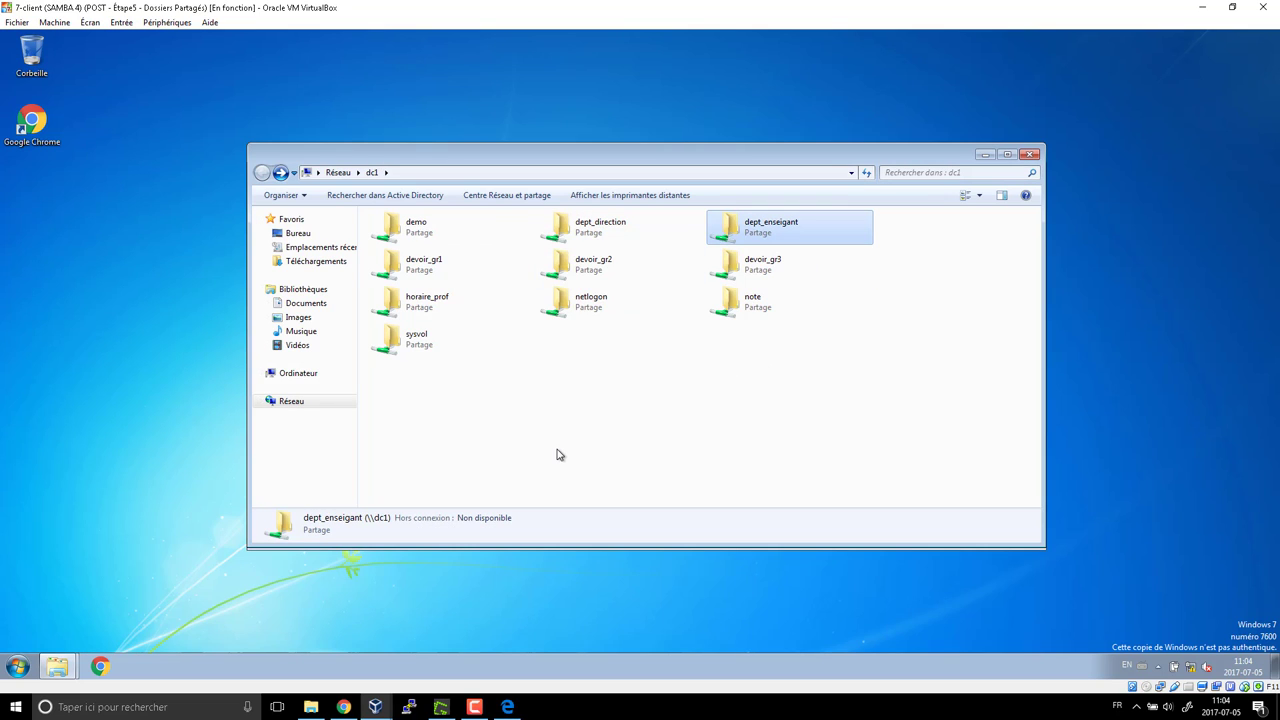
# Switch to the lab PDF in Edge and scroll to the Ressources/Chemin/Permission table on page 5
pyautogui.click(507, 707)
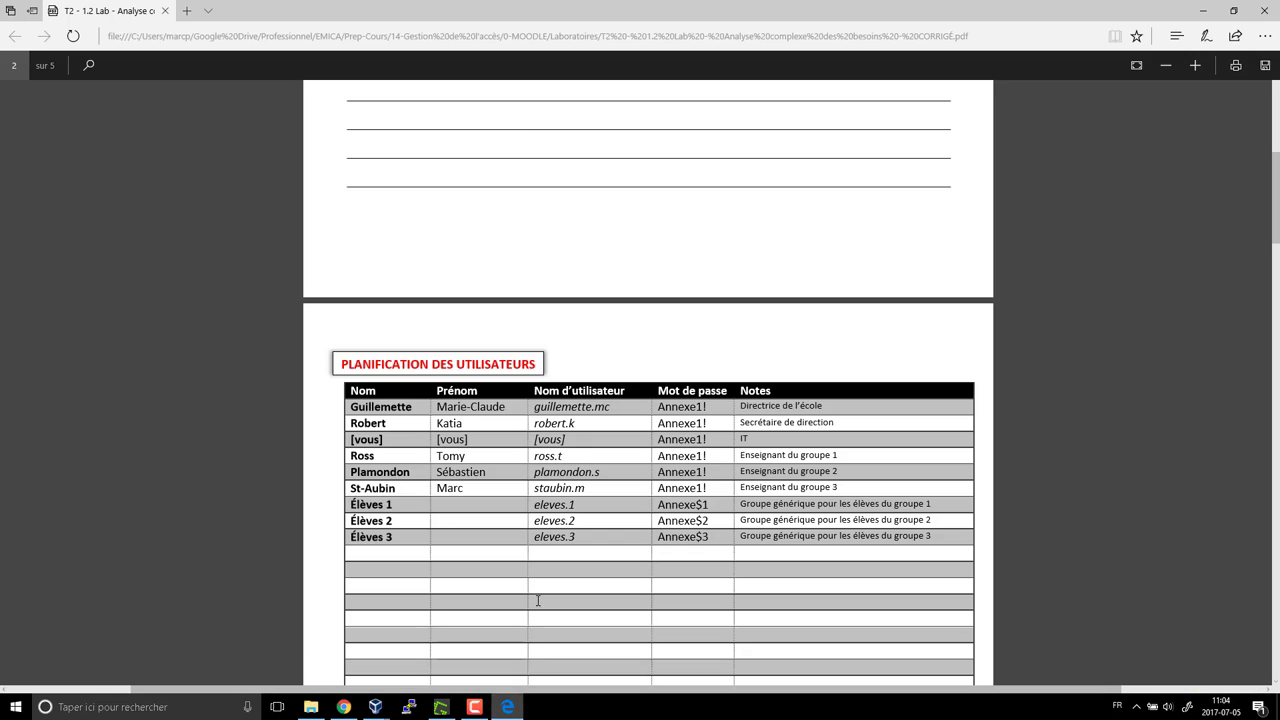
pyautogui.scroll(3, 594, 421)
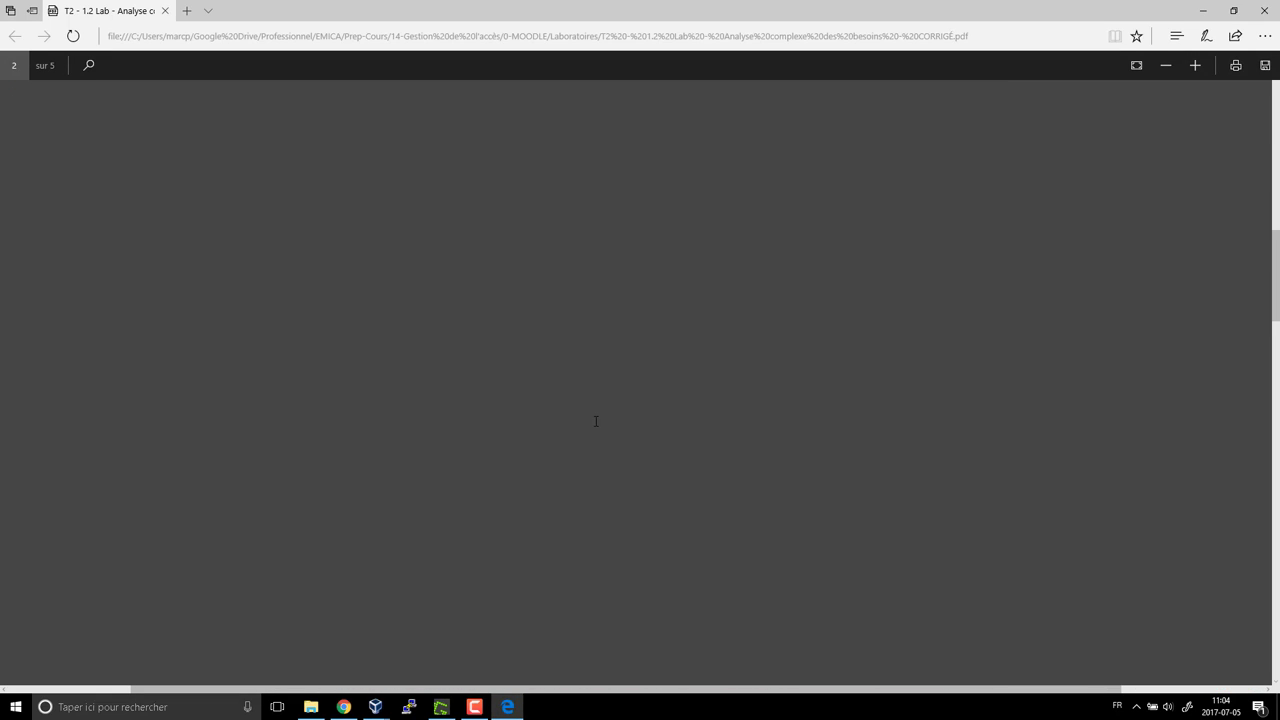
pyautogui.scroll(-10, 595, 421)
pyautogui.scroll(3, 595, 425)
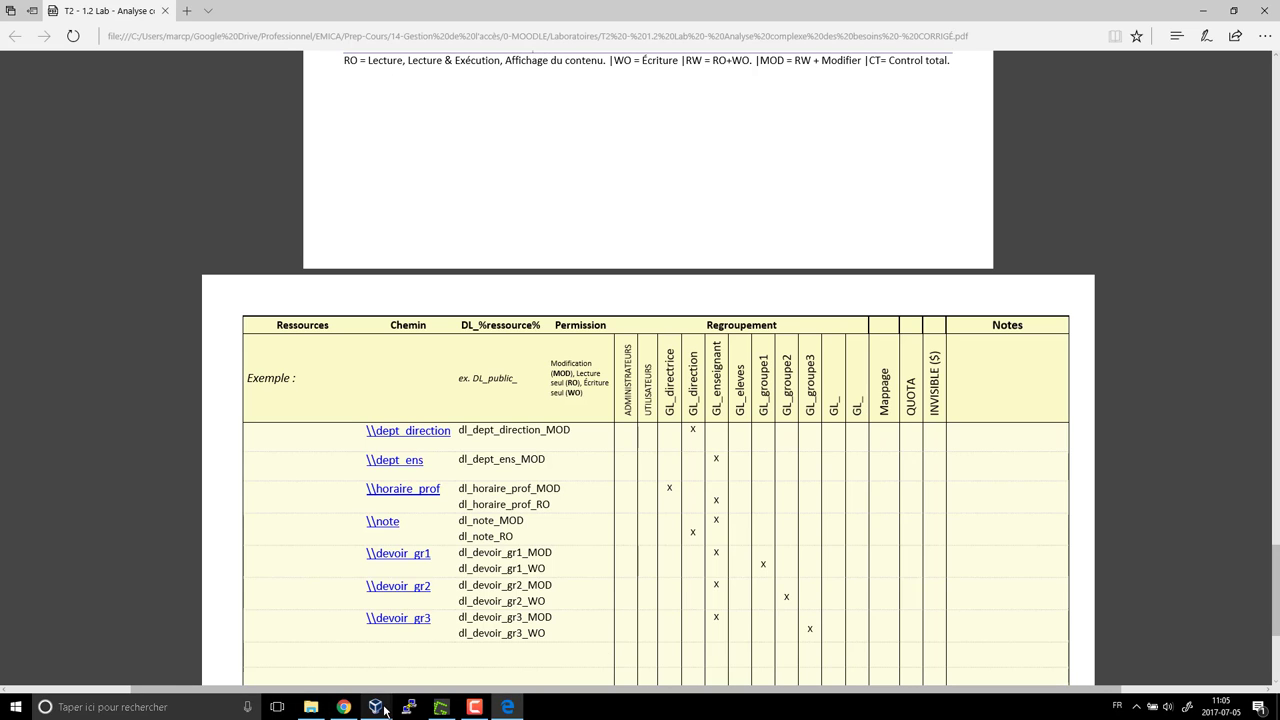
# In the client VM, try the devoir_gr3 and devoir_gr2 shares and dismiss both access-denied errors
pyautogui.moveTo(379, 709)
pyautogui.click(386, 655)
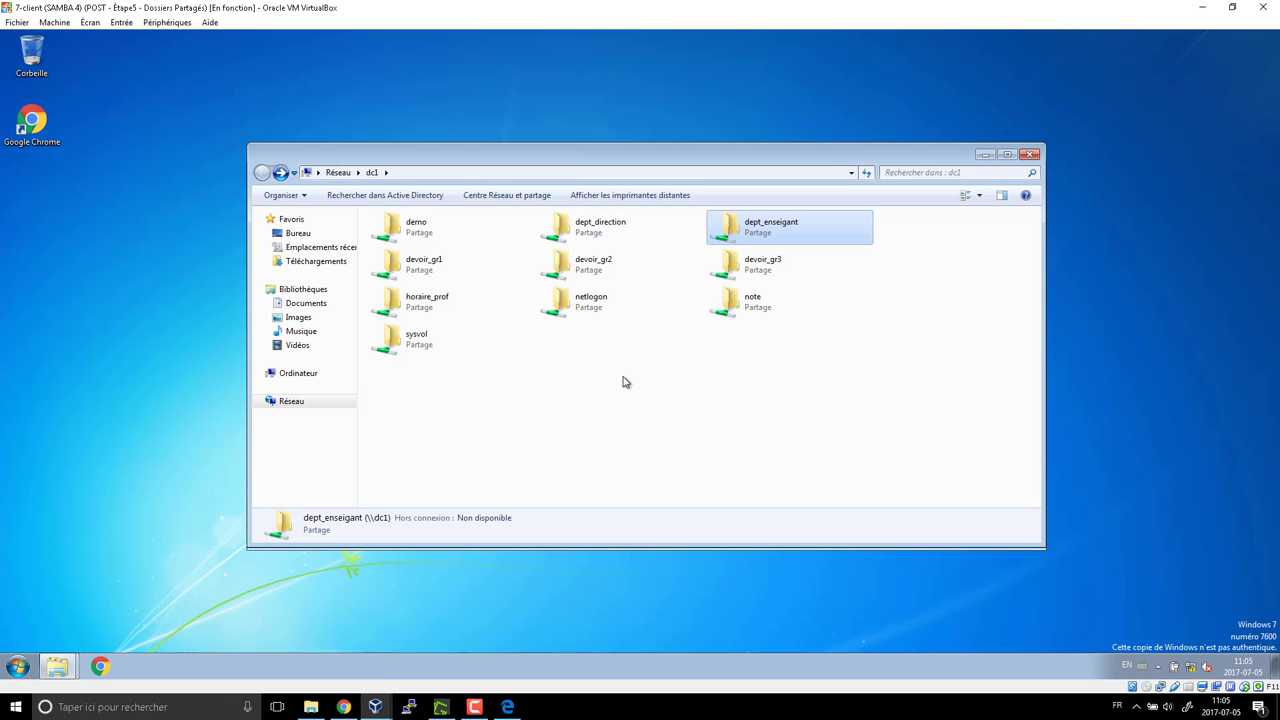
pyautogui.doubleClick(741, 266)
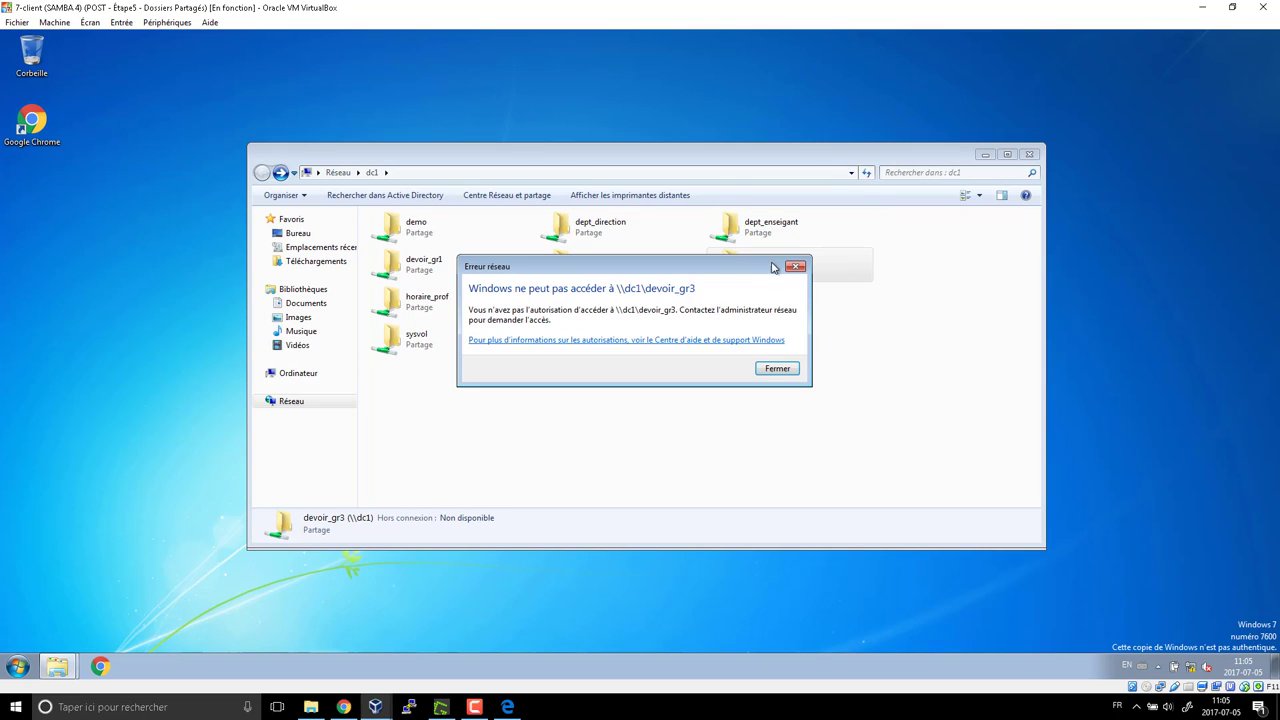
pyautogui.click(782, 373)
pyautogui.doubleClick(593, 266)
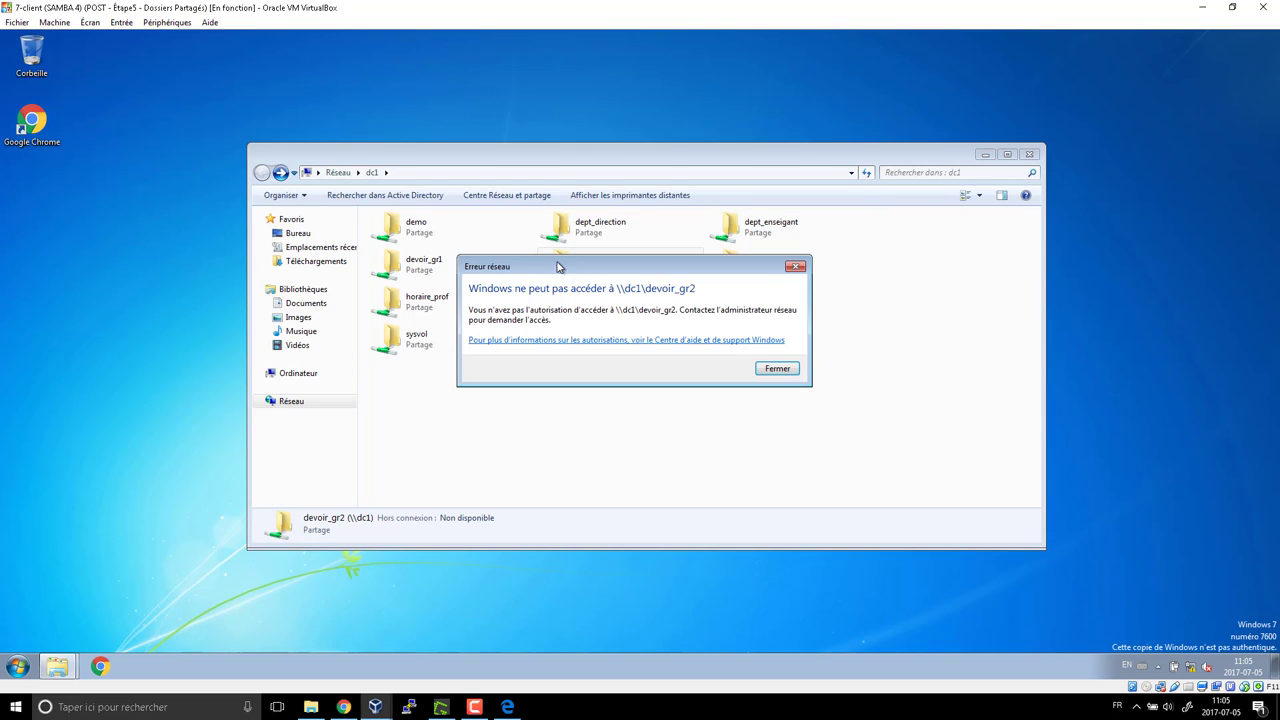
pyautogui.click(783, 372)
# Open the empty horaire_prof share, return to dc1's share list, then show the Greenshot checklist
pyautogui.doubleClick(405, 303)
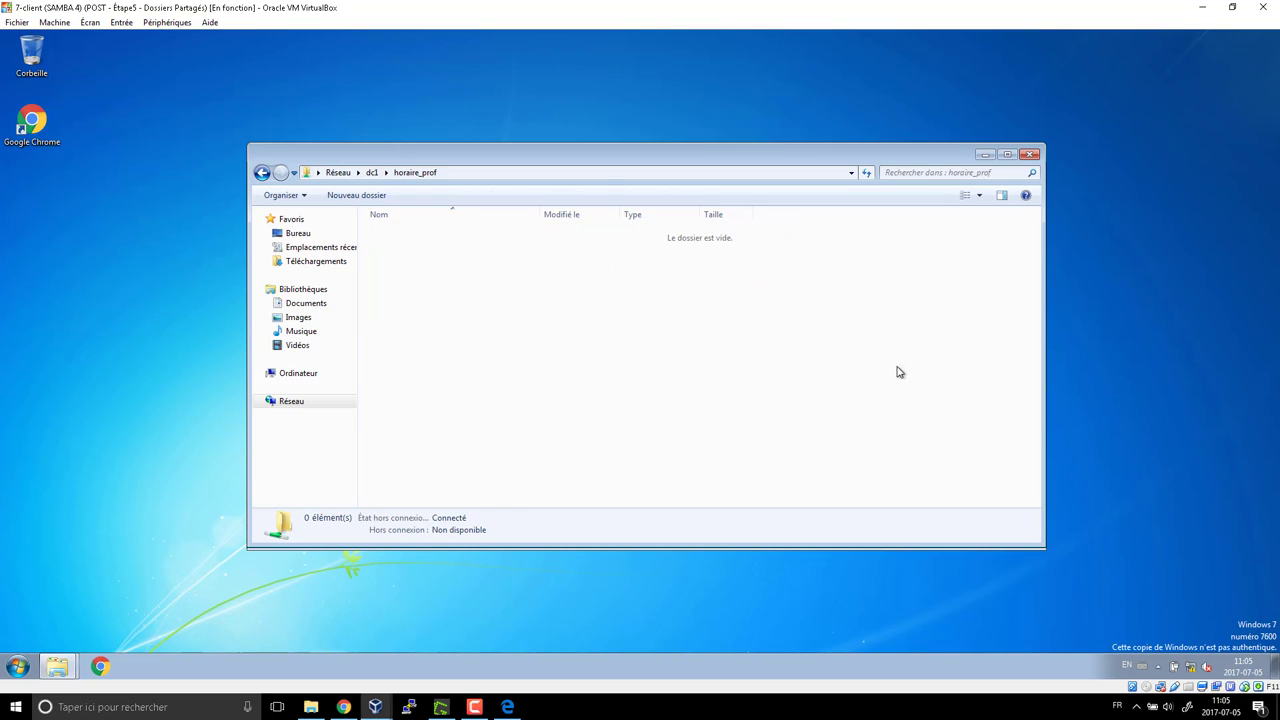
pyautogui.rightClick(401, 271)
pyautogui.press('Escape')
pyautogui.click(262, 172)
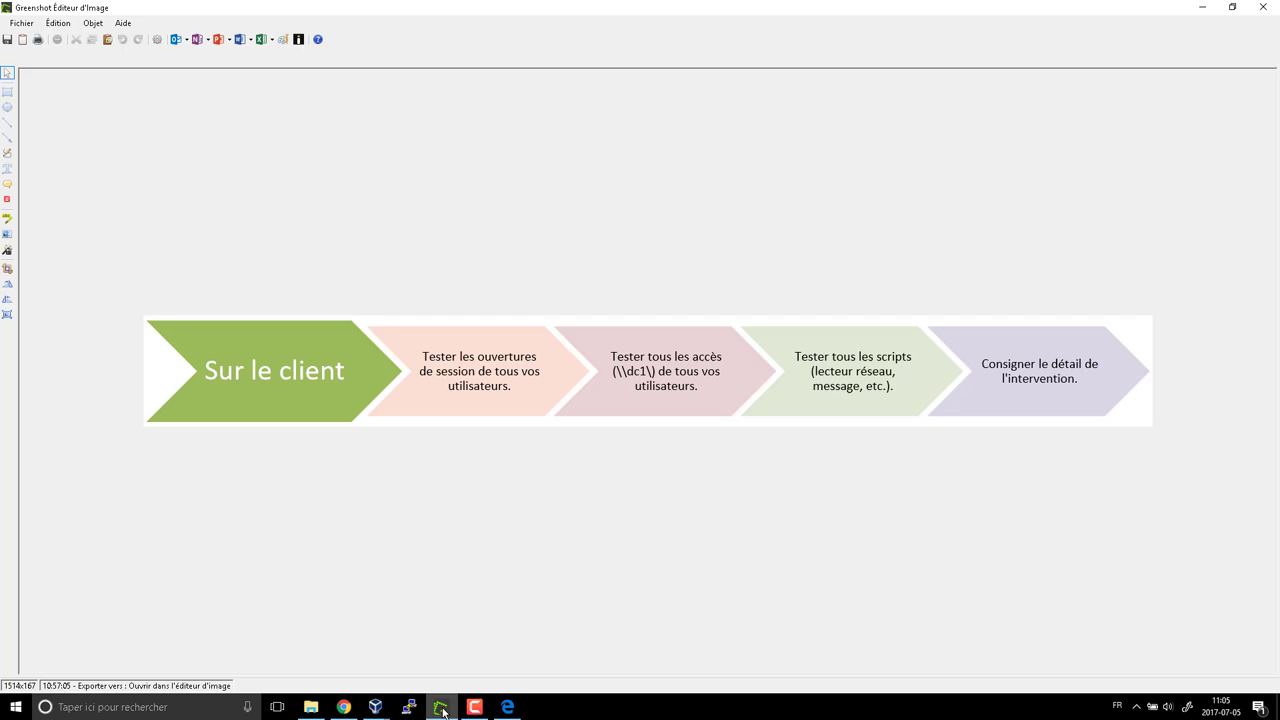
pyautogui.click(441, 707)
pyautogui.moveTo(378, 710)
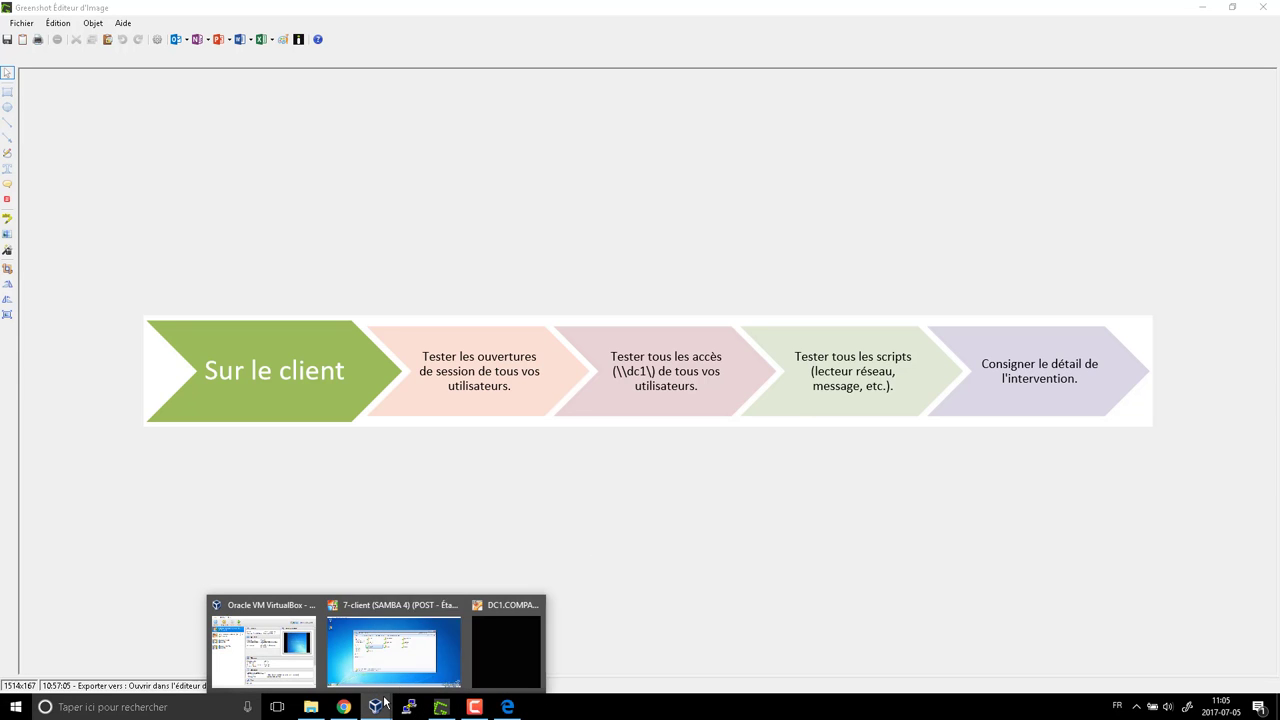
# Reopen \\dc1\ through the Run box and open the netlogon share
pyautogui.click(437, 658)
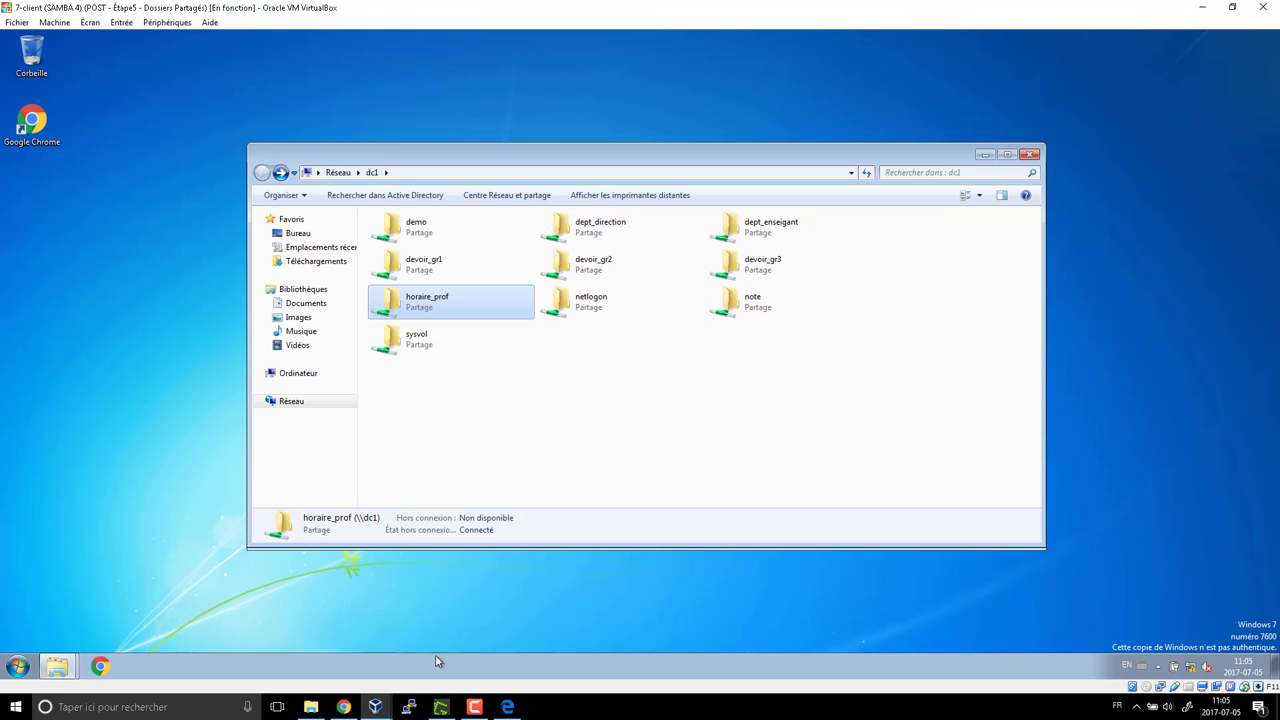
pyautogui.press('super+e')
pyautogui.click(1031, 157)
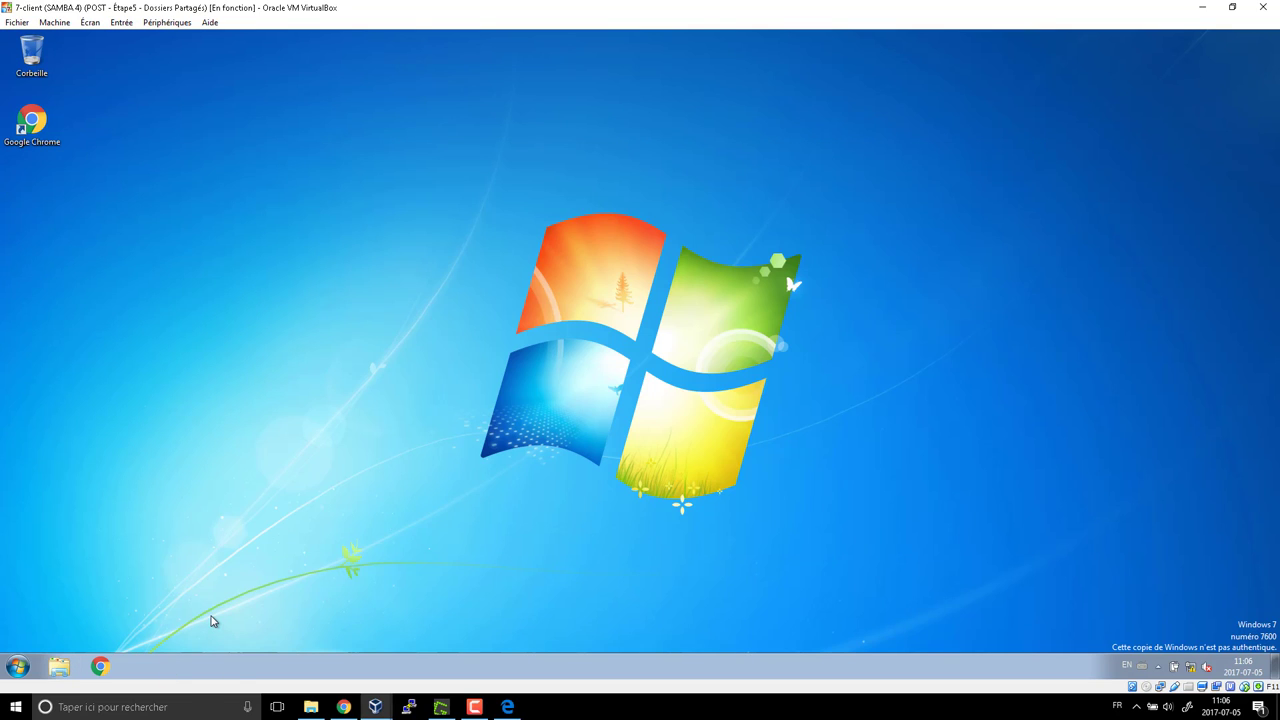
pyautogui.press('super+r')
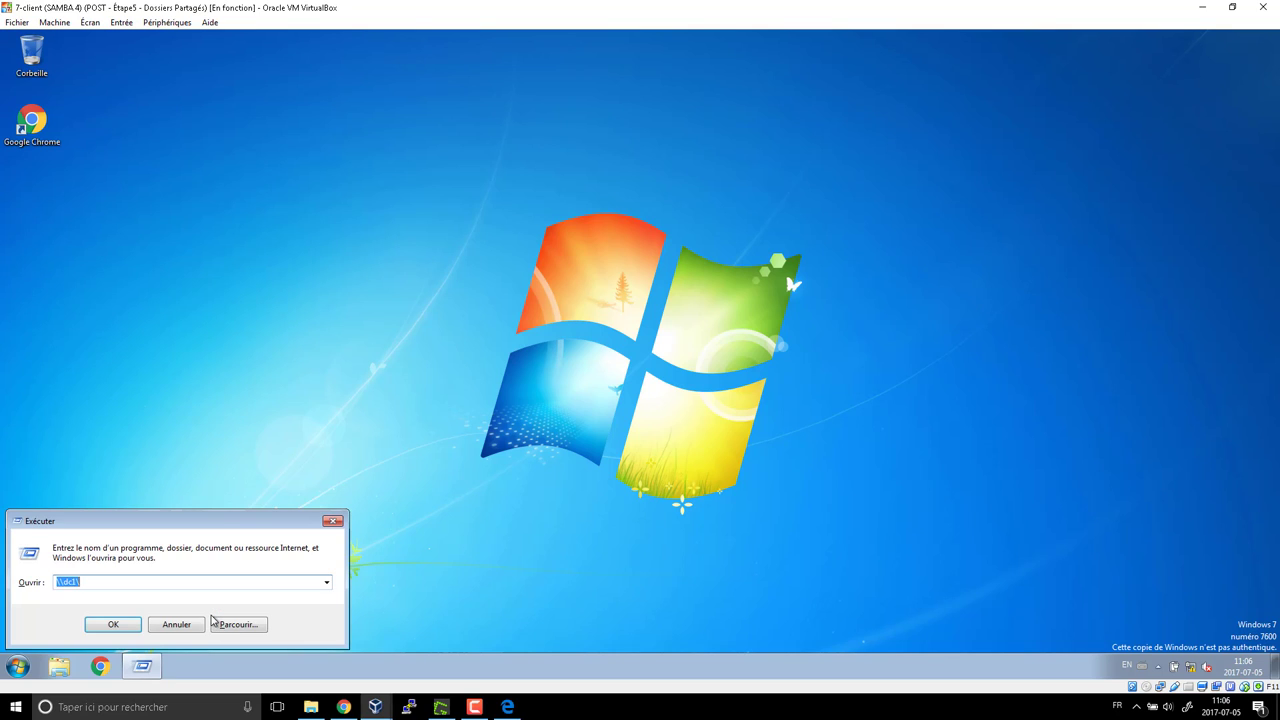
pyautogui.press('Return')
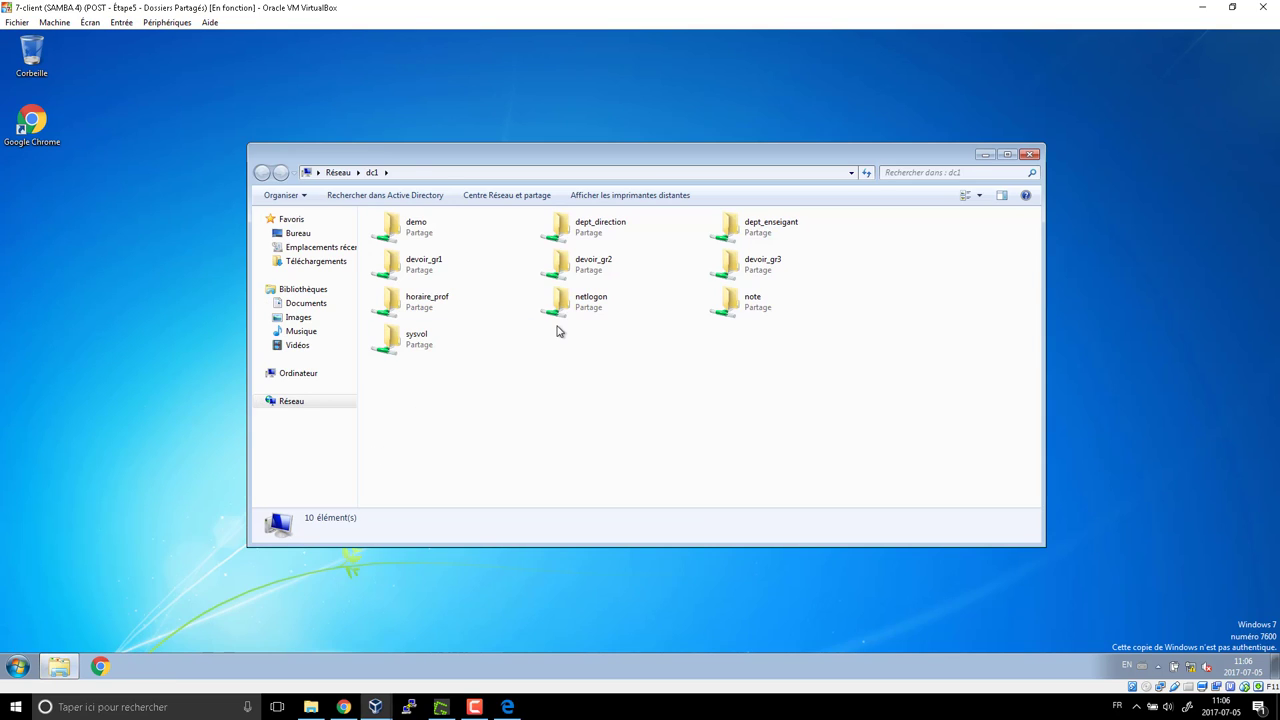
pyautogui.click(556, 313)
pyautogui.doubleClick(556, 313)
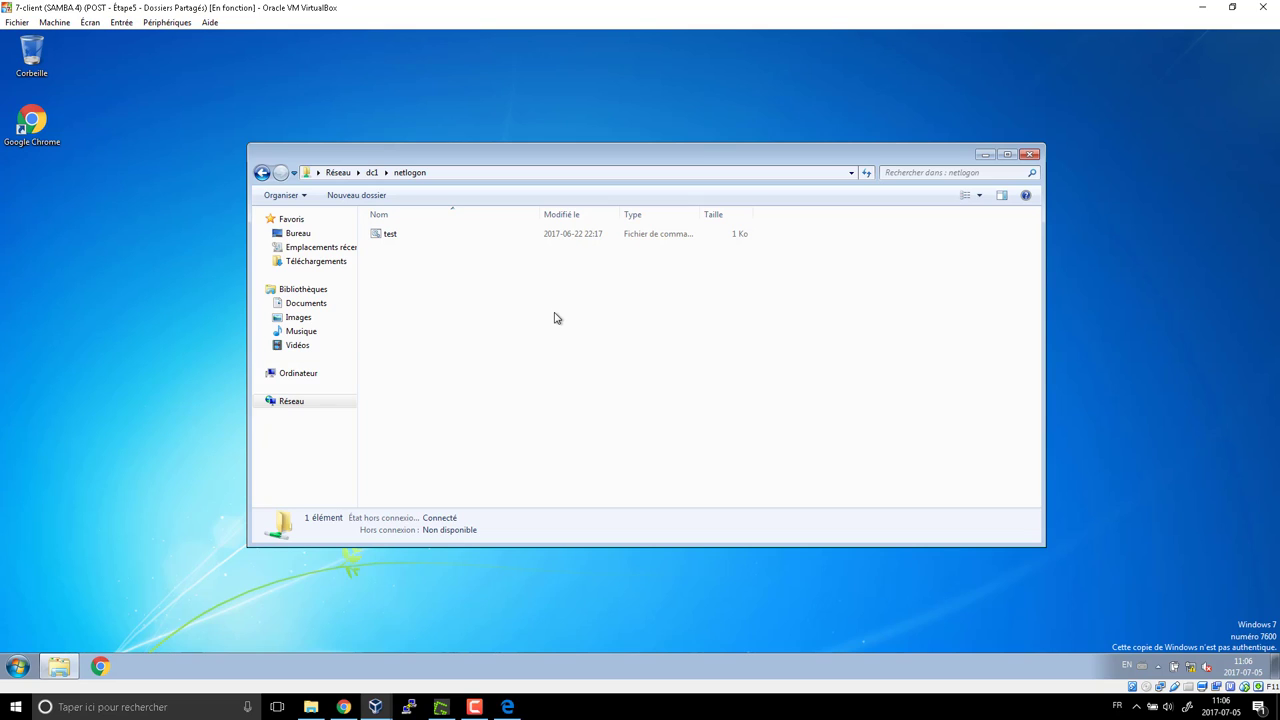
# Run test.bat from netlogon, confirm it prints allo, and end it at the pause
pyautogui.click(394, 242)
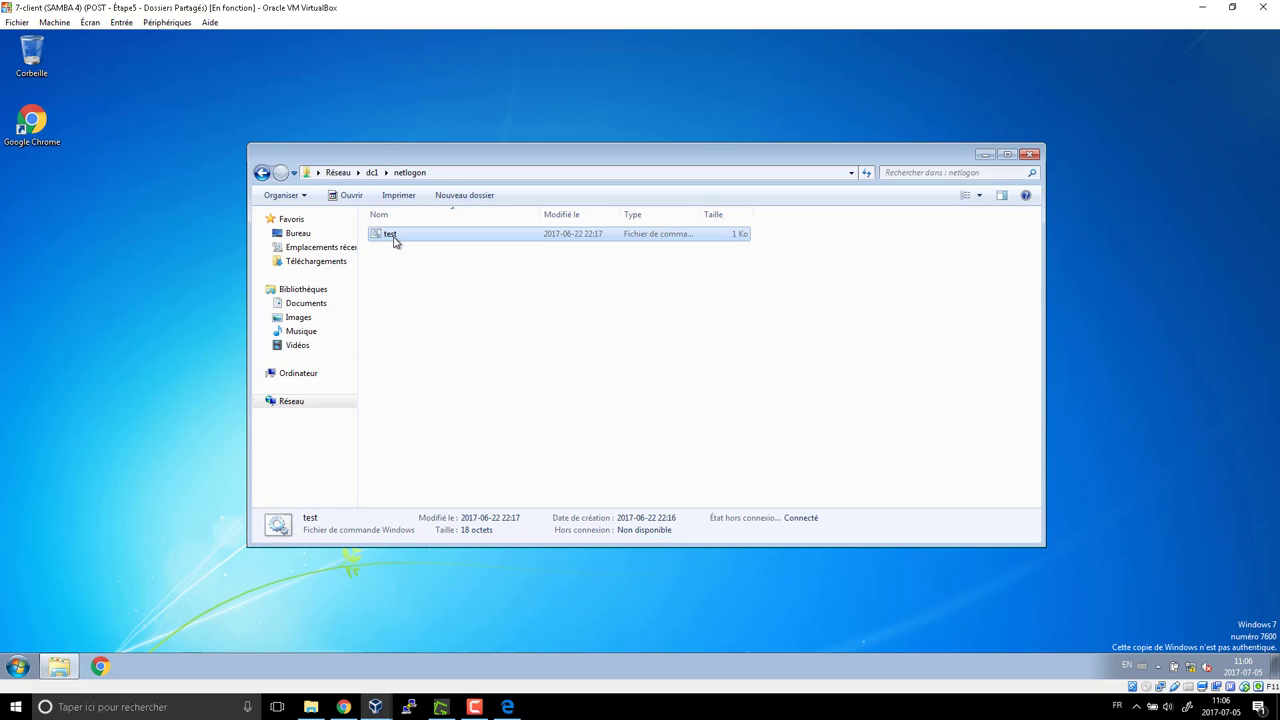
pyautogui.click(395, 242)
pyautogui.click(429, 297)
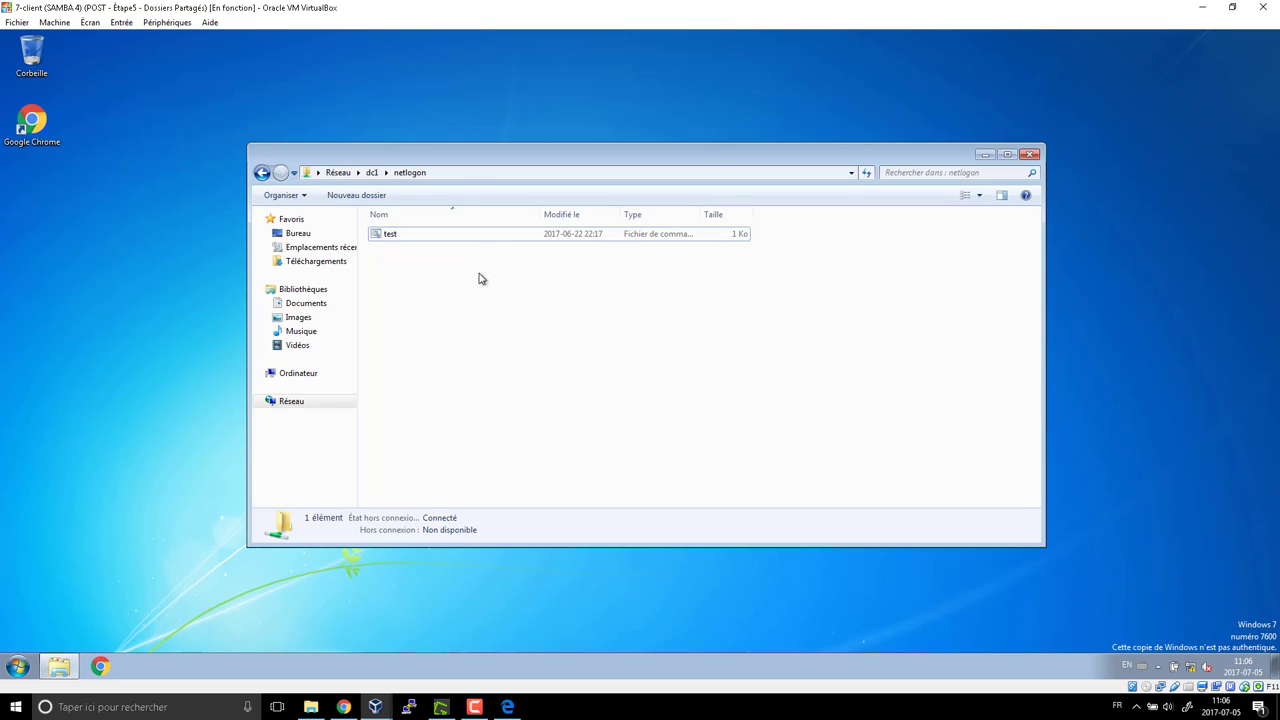
pyautogui.click(380, 234)
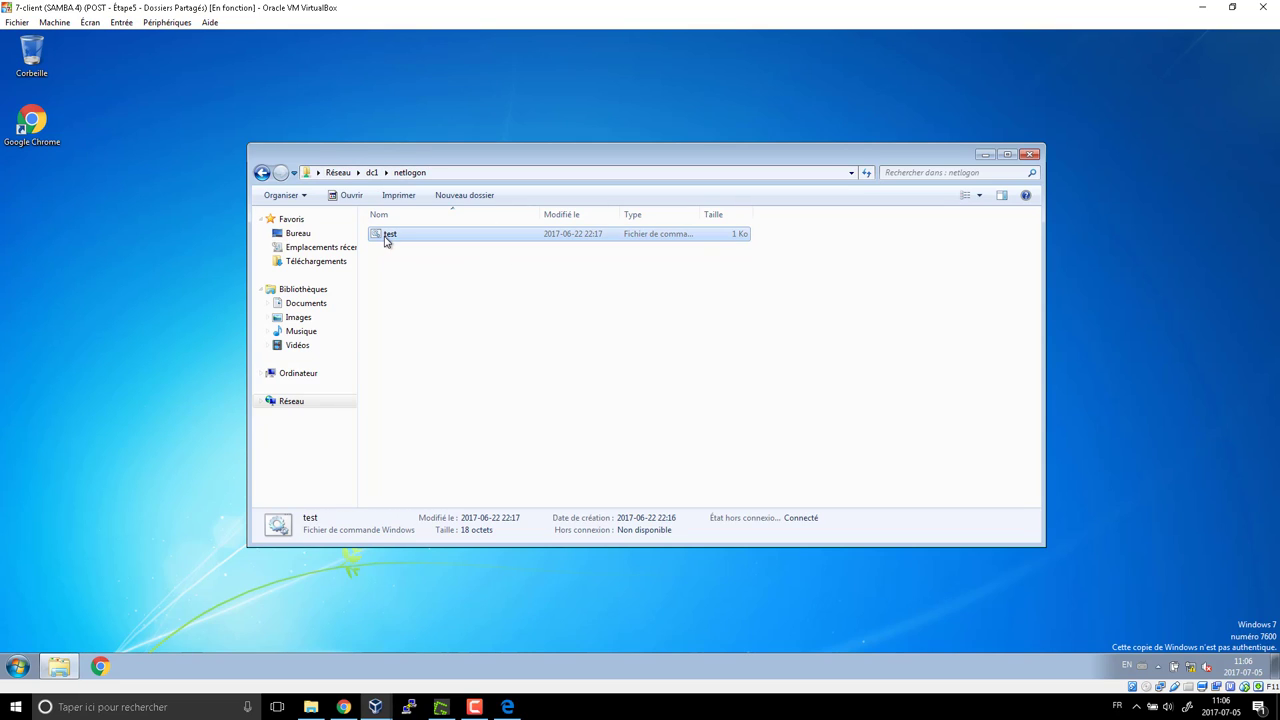
pyautogui.rightClick(384, 236)
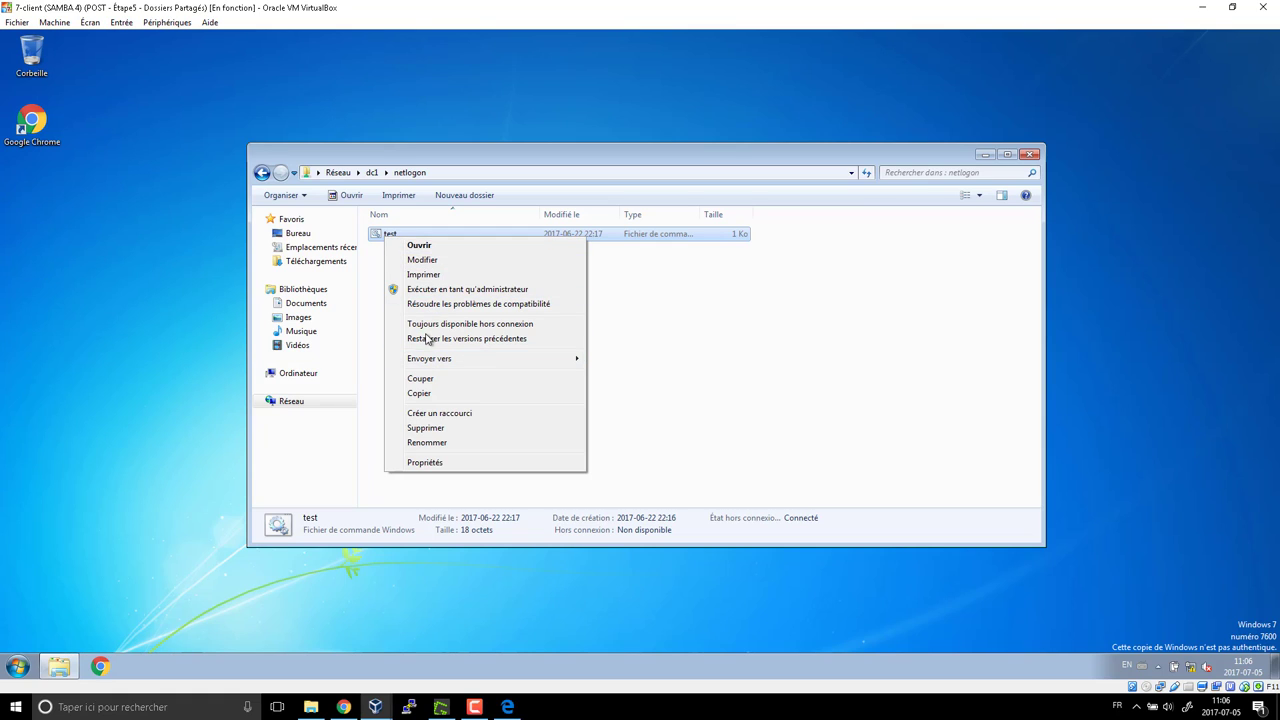
pyautogui.click(380, 240)
pyautogui.doubleClick(380, 238)
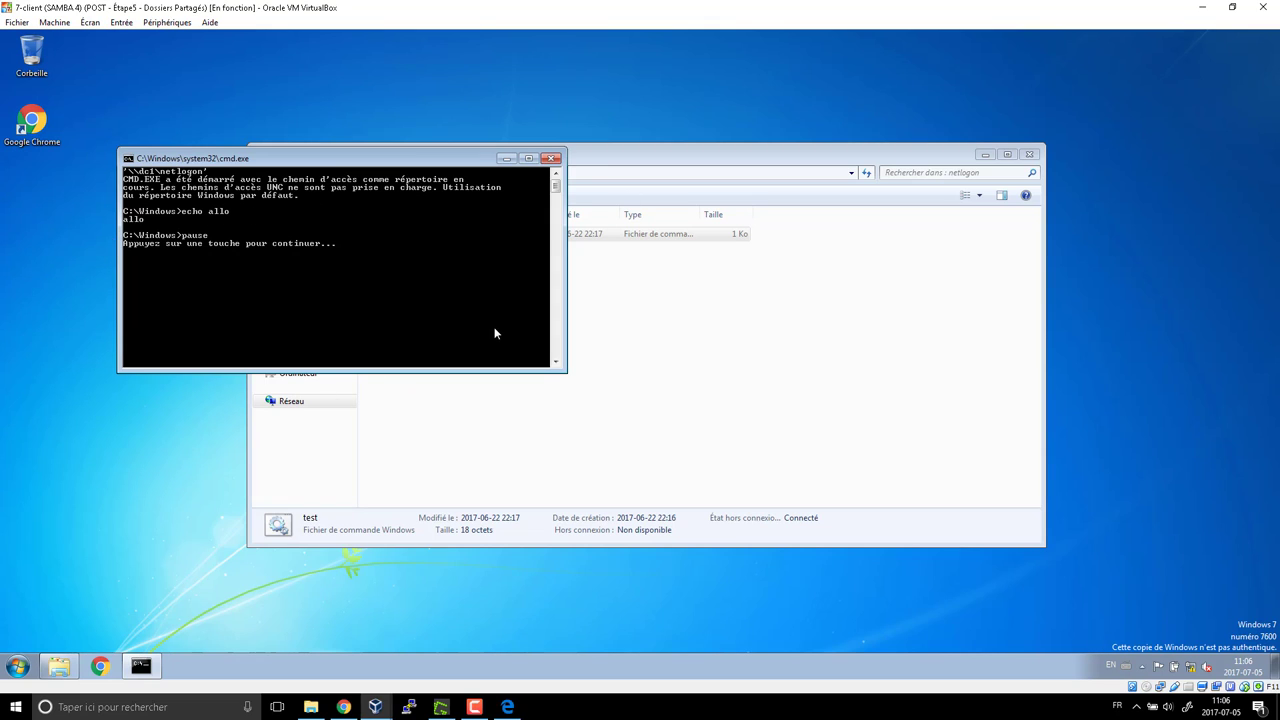
pyautogui.press('Return')
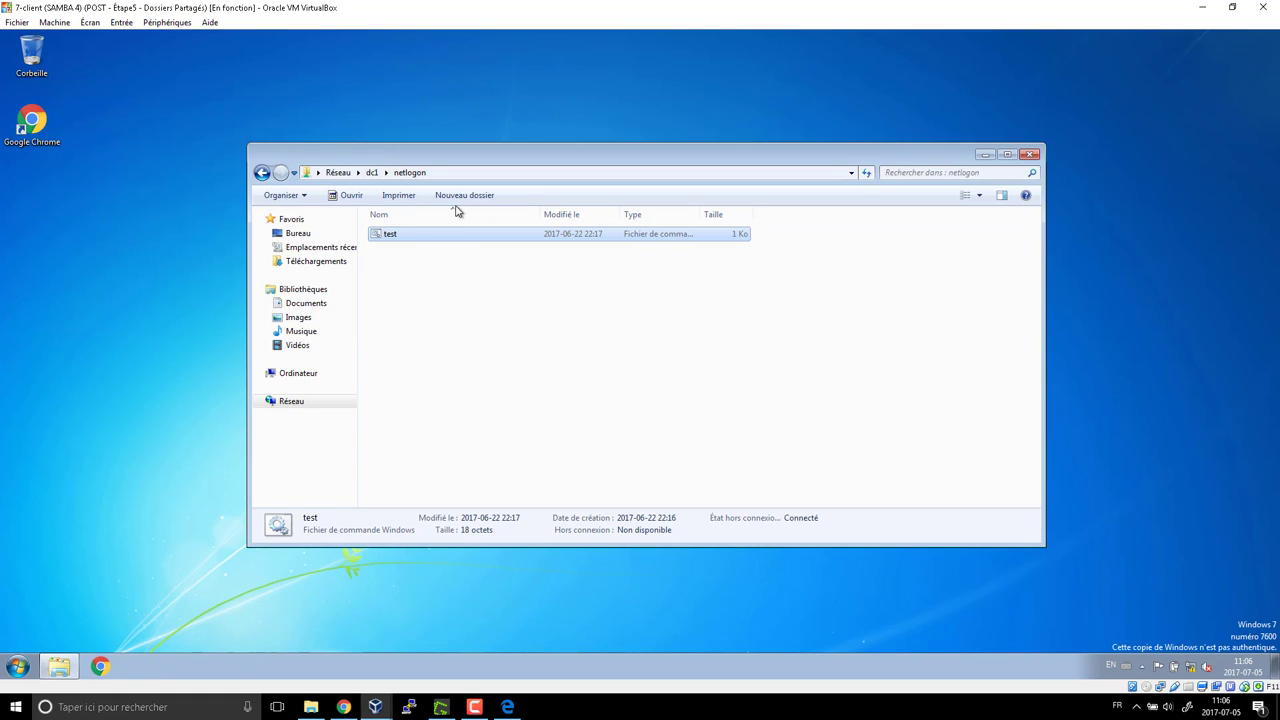
# Open test.bat for editing and add a 'net use x:' line
pyautogui.rightClick(402, 234)
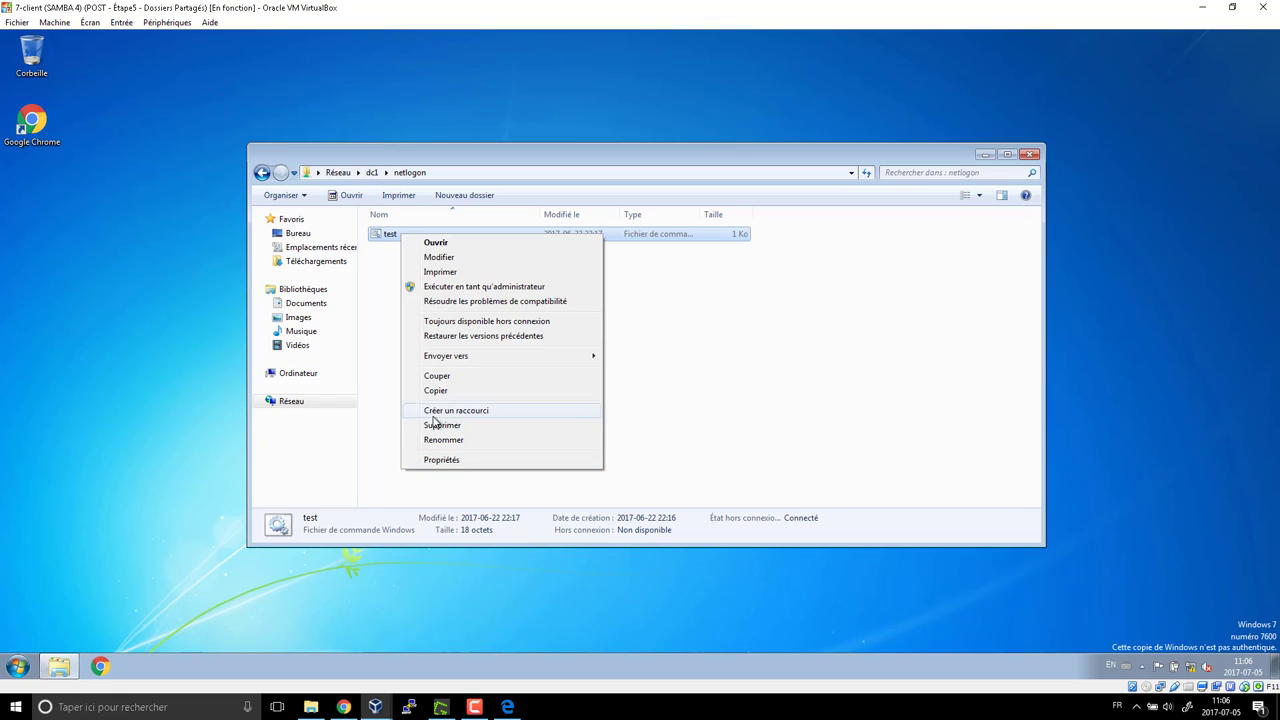
pyautogui.click(452, 260)
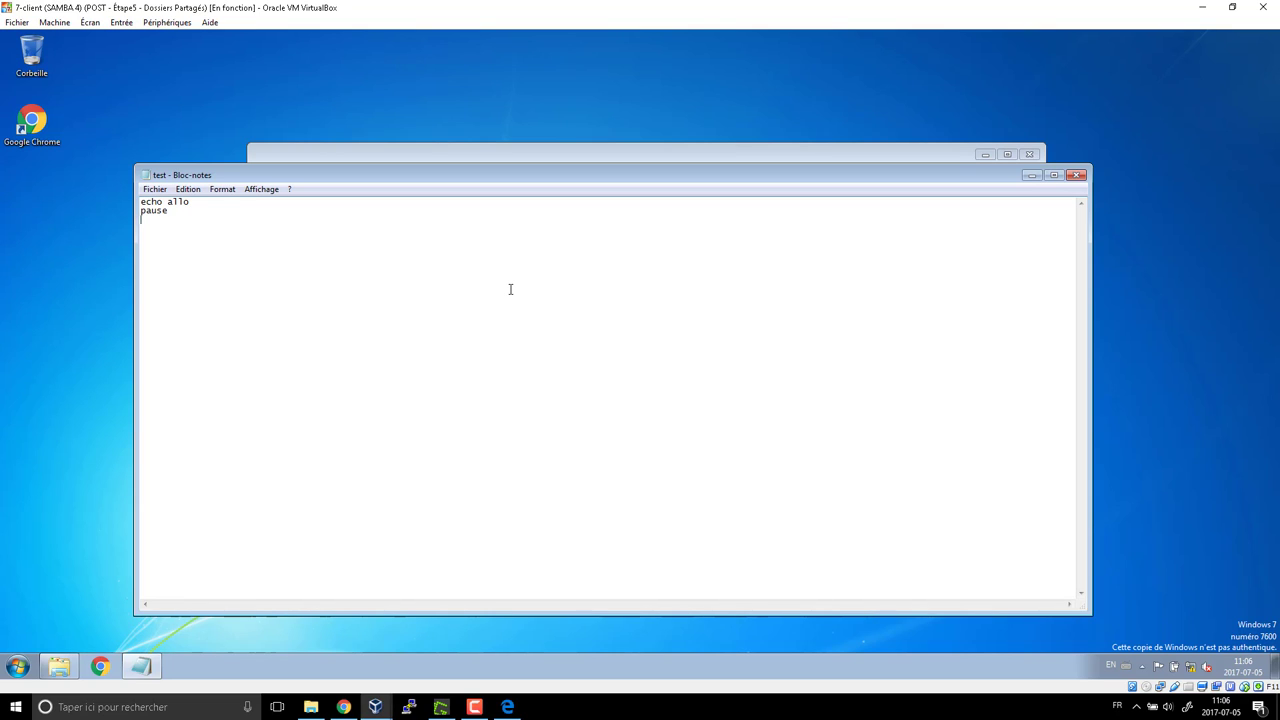
pyautogui.write('net user')
pyautogui.press('BackSpace')
pyautogui.write('x:')
pyautogui.press('Return')
pyautogui.press('BackSpace')
# Close the script, cancelling the Save As dialog and choosing not to save
pyautogui.click(1074, 178)
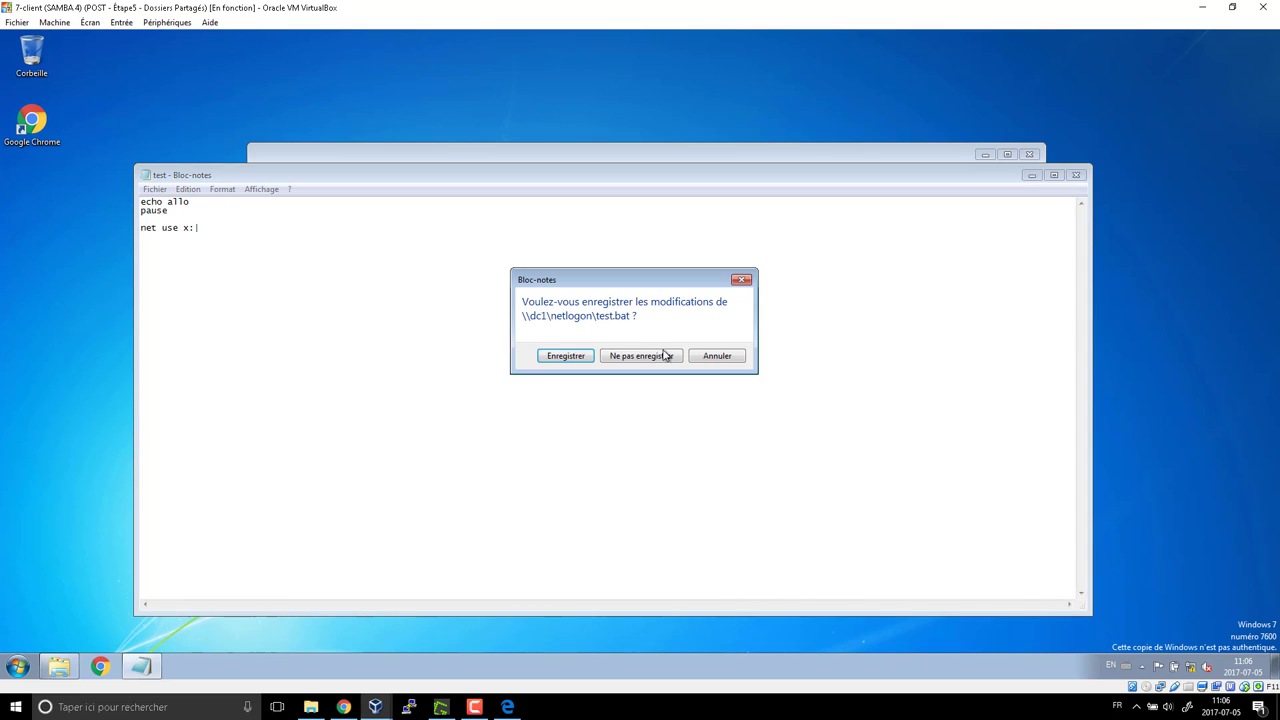
pyautogui.click(577, 359)
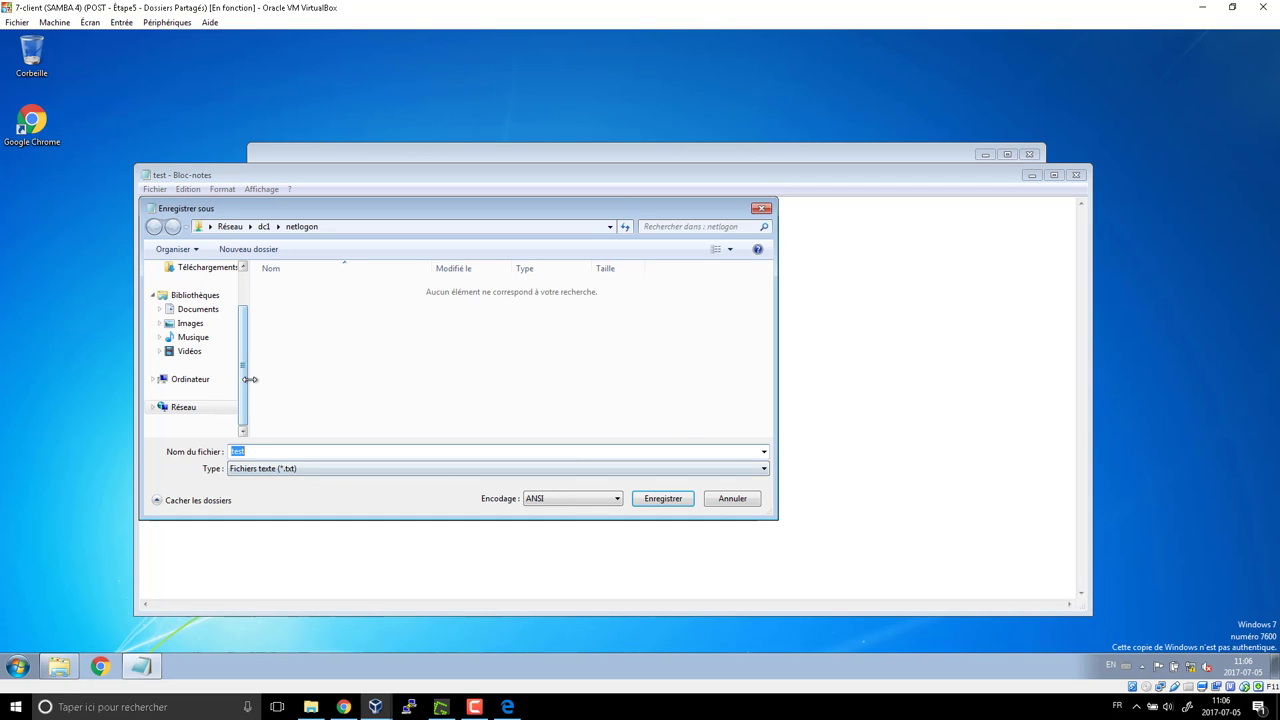
pyautogui.click(755, 216)
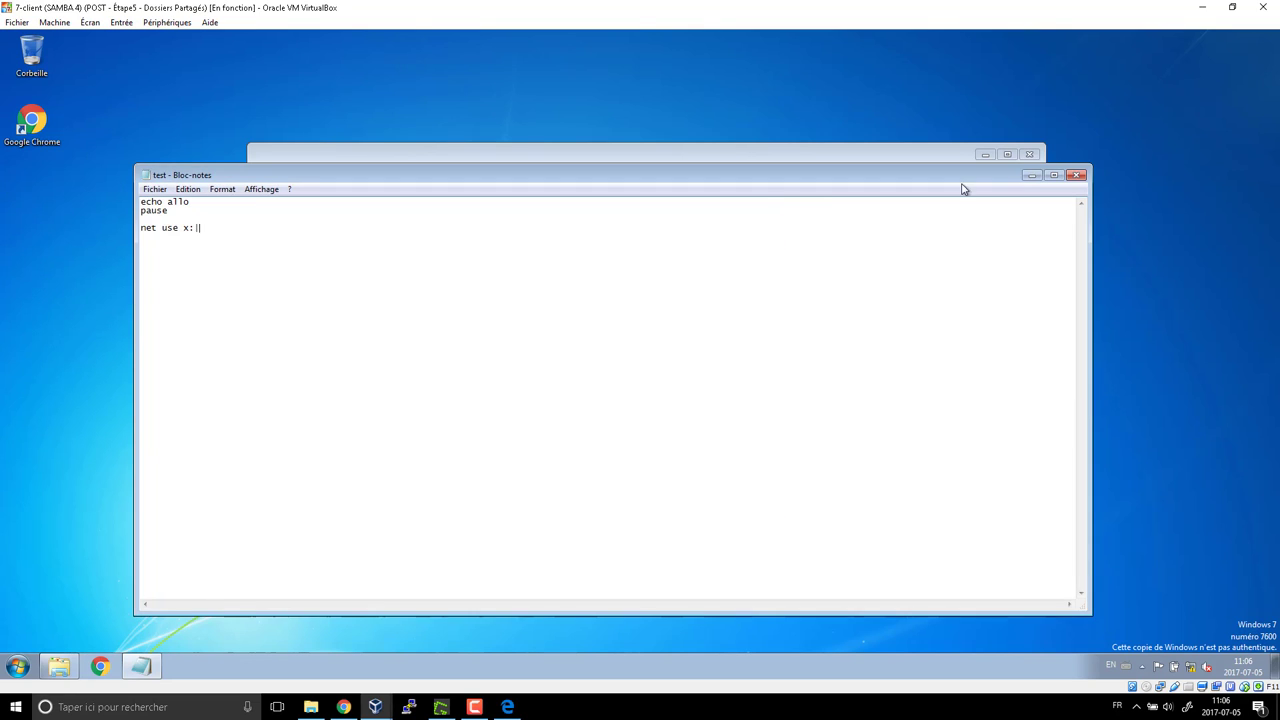
pyautogui.click(1074, 178)
pyautogui.click(651, 358)
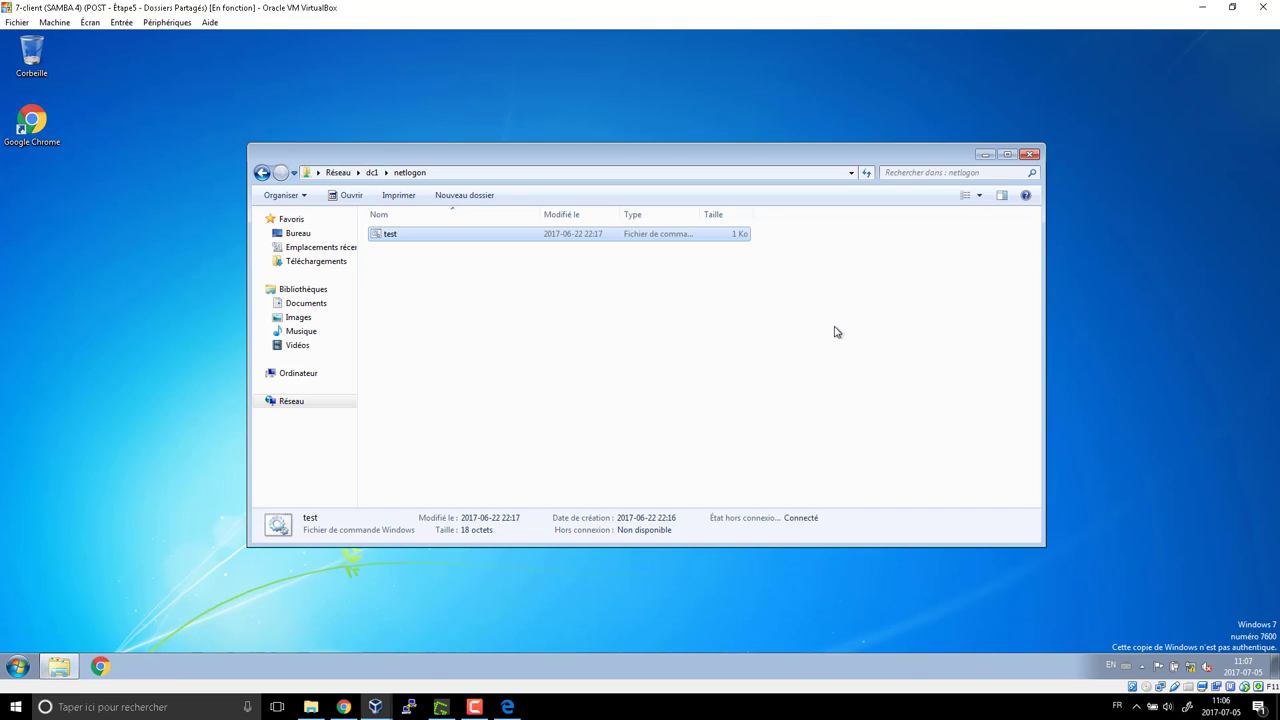
# Finish closing the script unsaved and choose Changer d'utilisateur from the Start menu
pyautogui.click(820, 310)
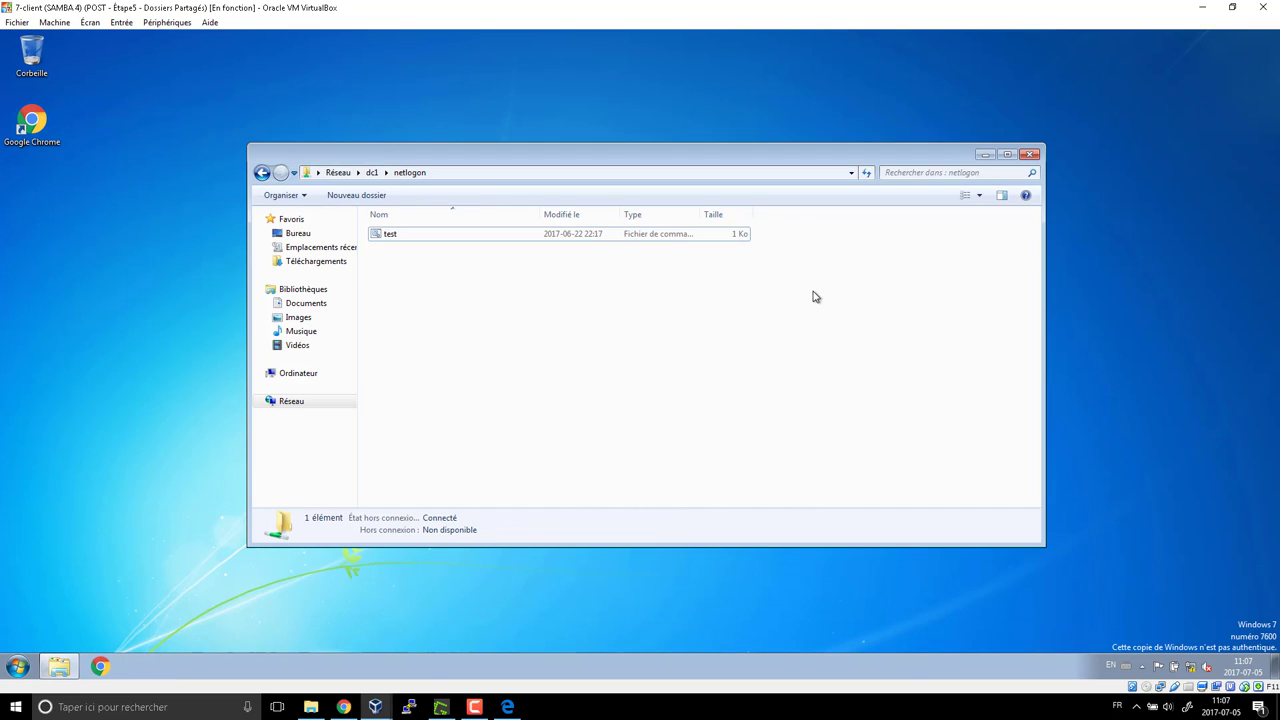
pyautogui.click(18, 672)
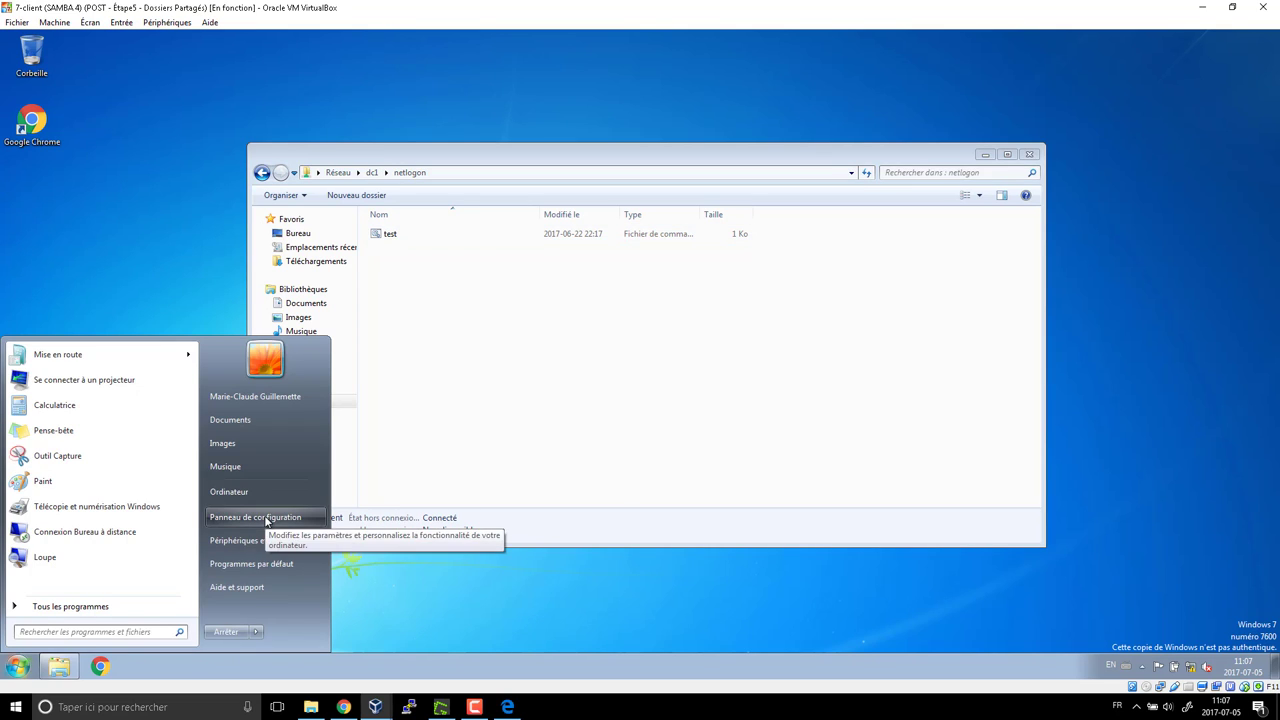
pyautogui.click(255, 631)
pyautogui.click(318, 569)
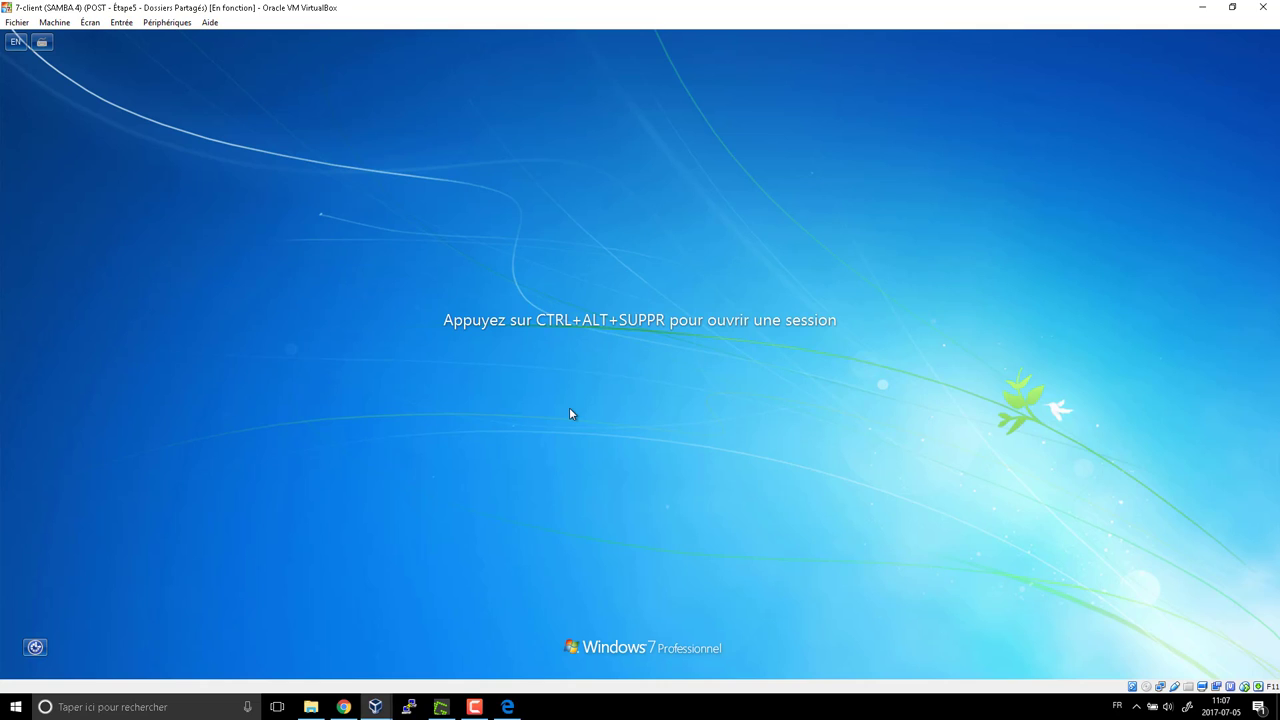
# Sign in as COMPAGNIE\administrator with the account password
pyautogui.hotkey('ctrl', 'alt', 'Delete')
pyautogui.click(525, 402)
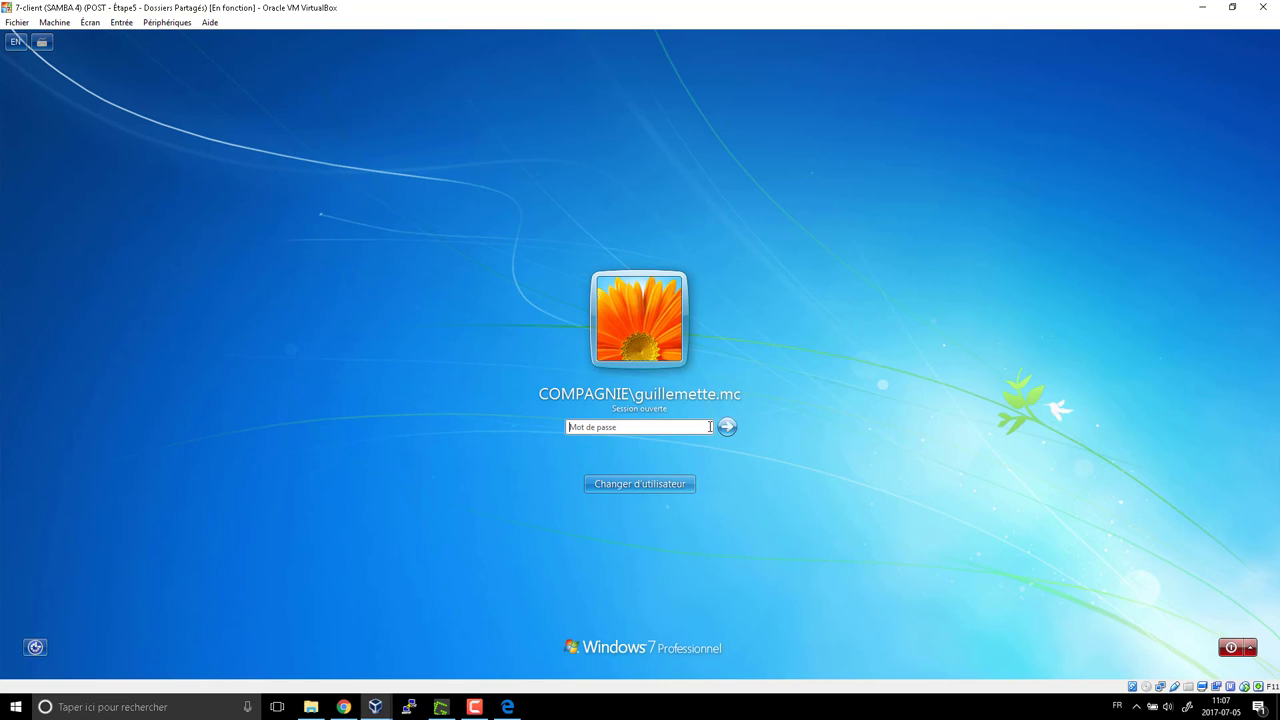
pyautogui.click(688, 483)
pyautogui.click(668, 425)
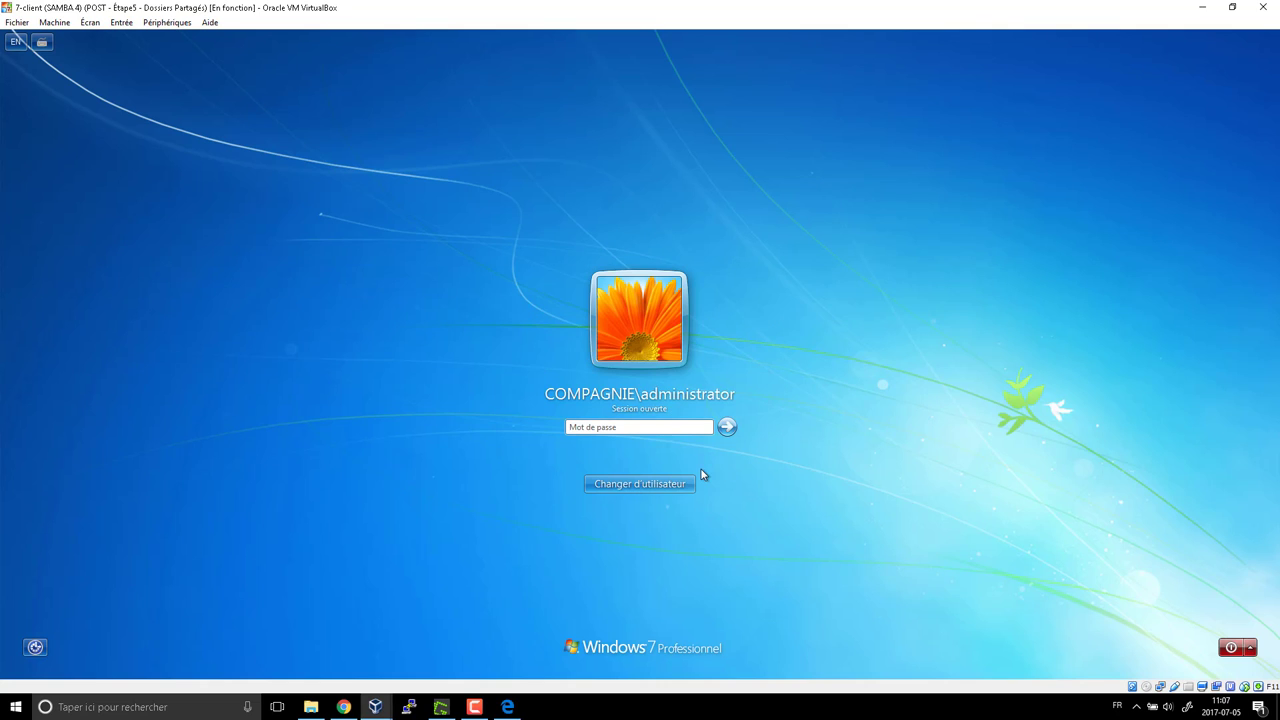
pyautogui.write('•')
pyautogui.press('BackSpace')
pyautogui.write('••••••')
pyautogui.press('Return')
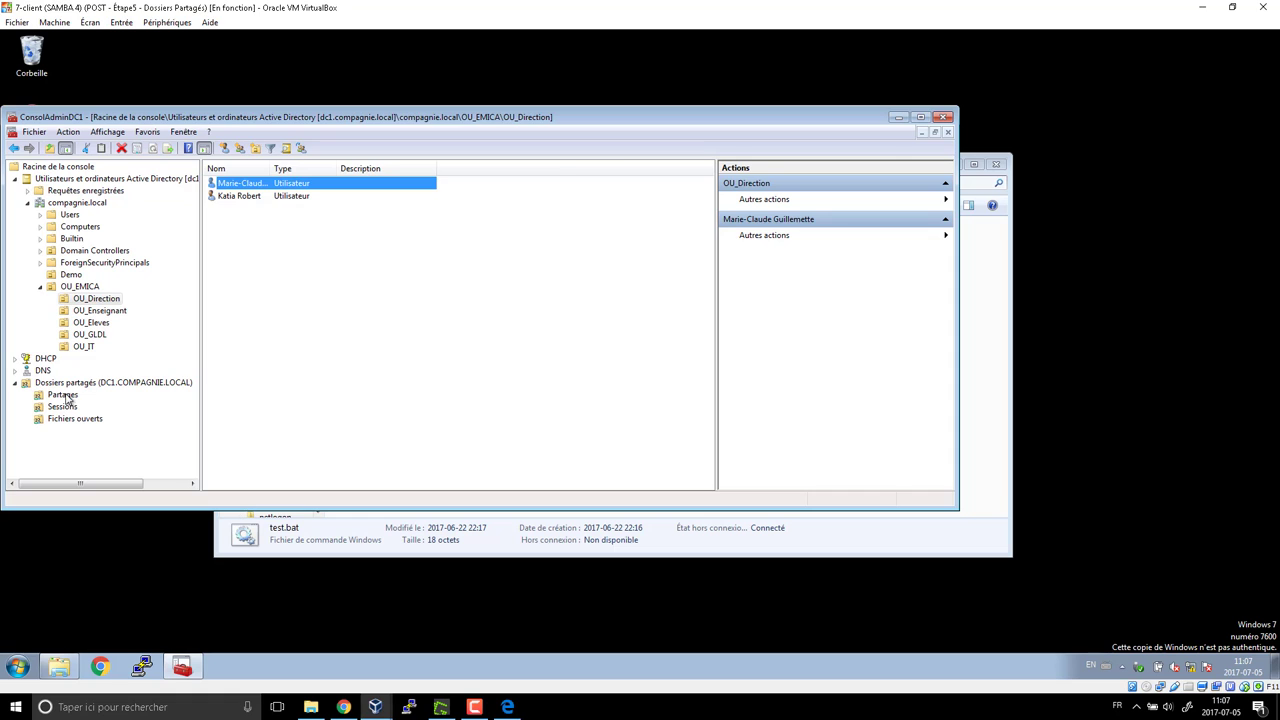
# From the console's Partages, open netlogon and view test.bat's echo allo/pause content, then close it
pyautogui.click(66, 396)
pyautogui.rightClick(247, 288)
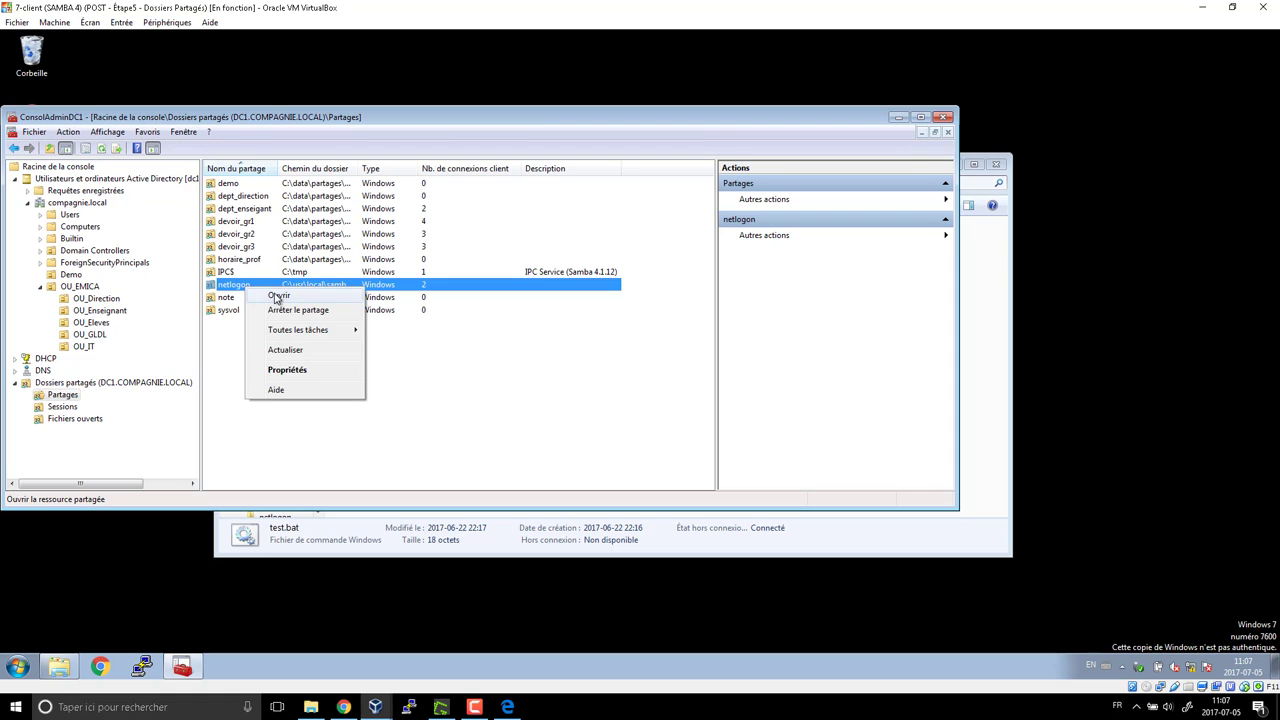
pyautogui.click(278, 297)
pyautogui.click(442, 247)
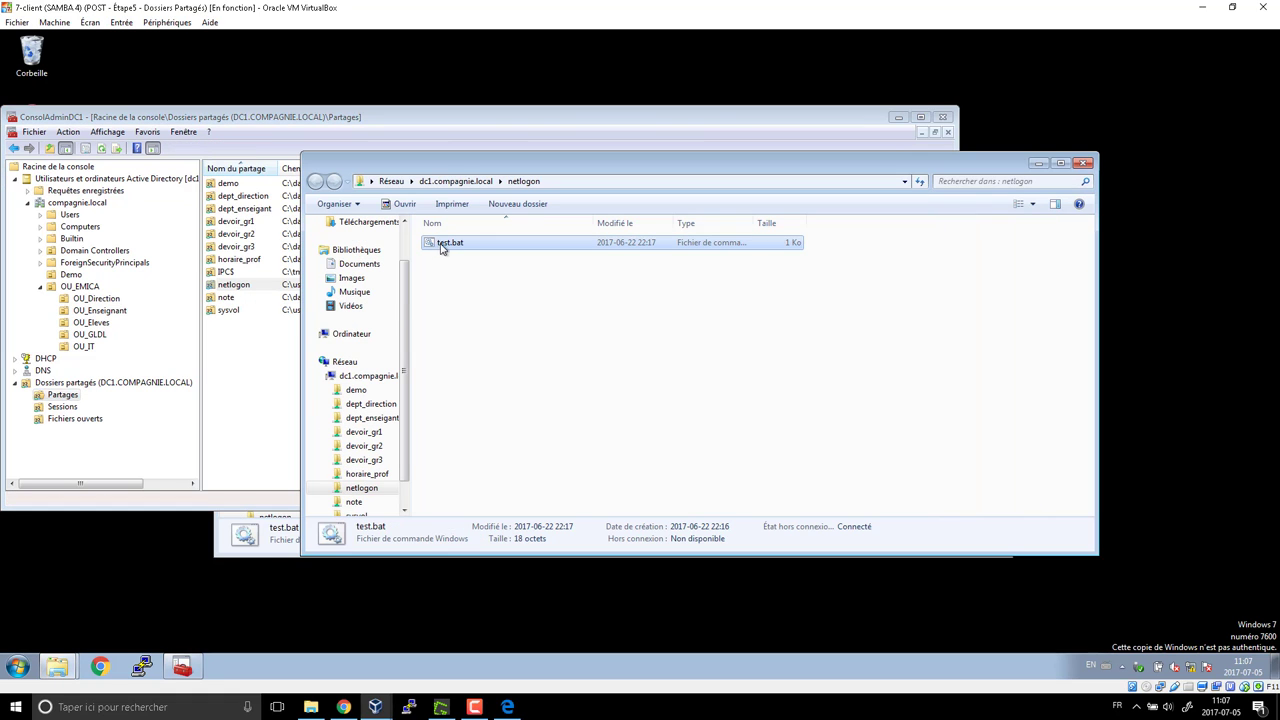
pyautogui.rightClick(442, 247)
pyautogui.click(472, 266)
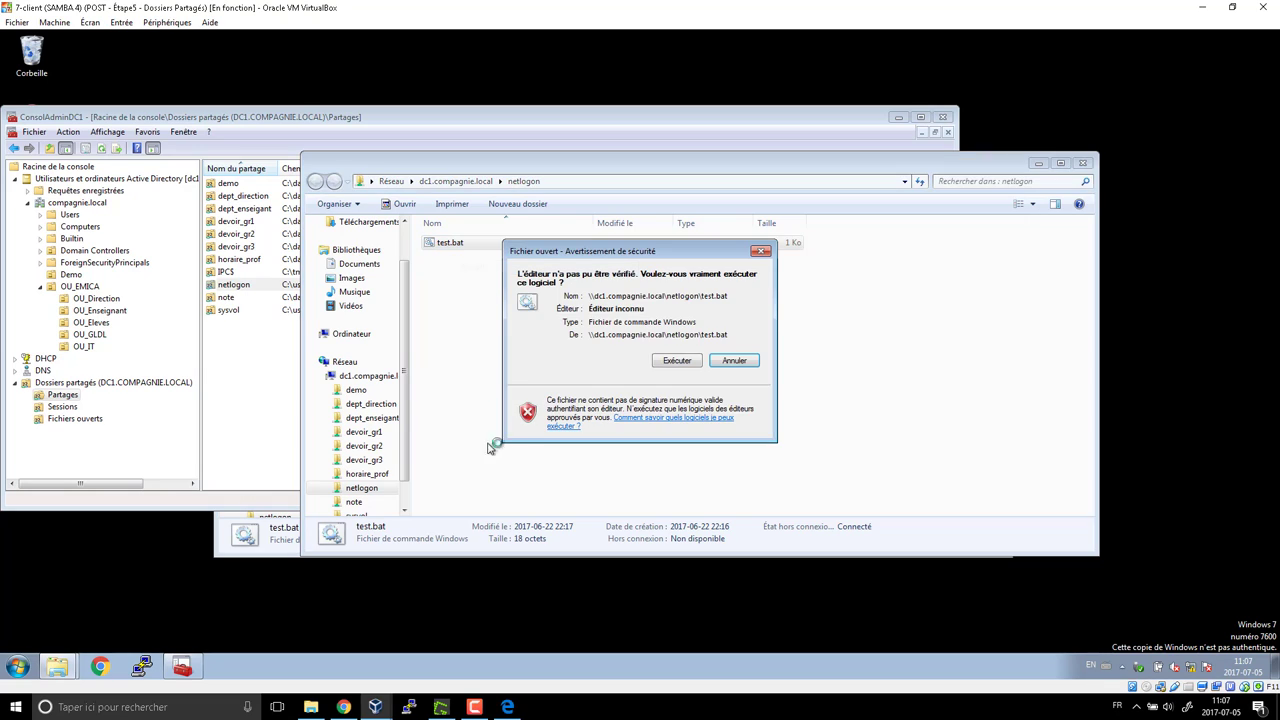
pyautogui.click(678, 362)
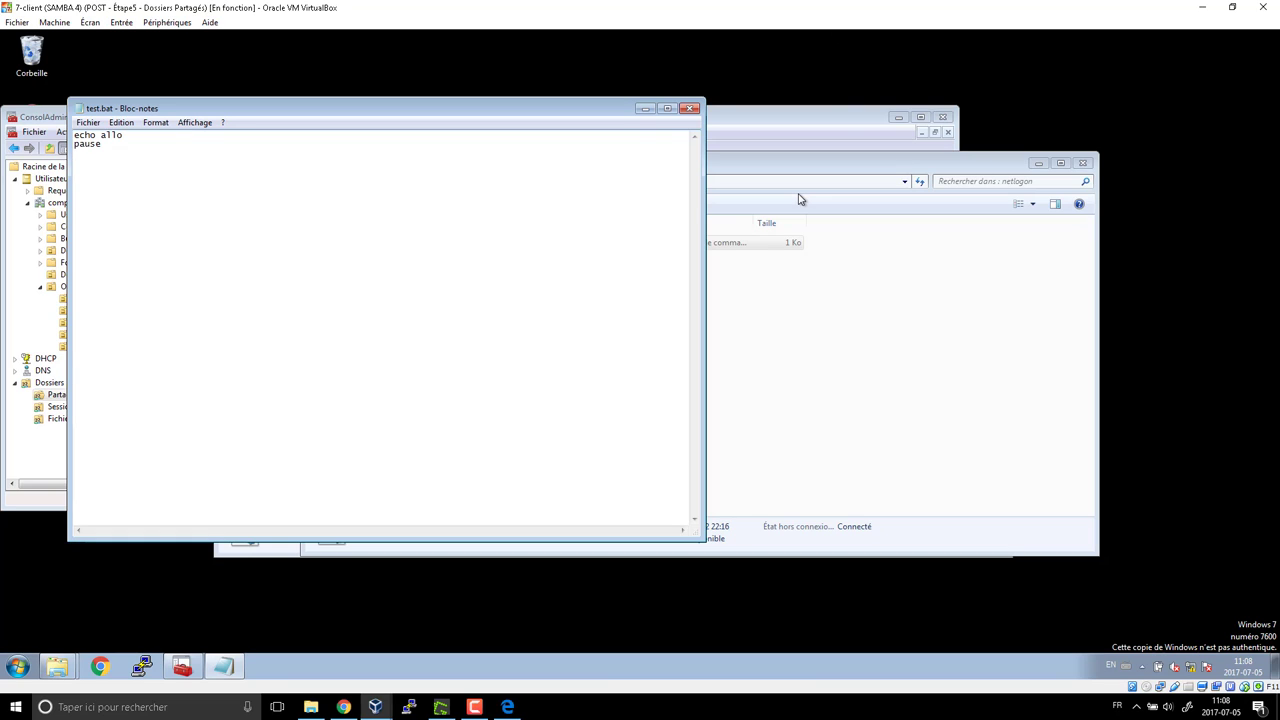
pyautogui.click(690, 112)
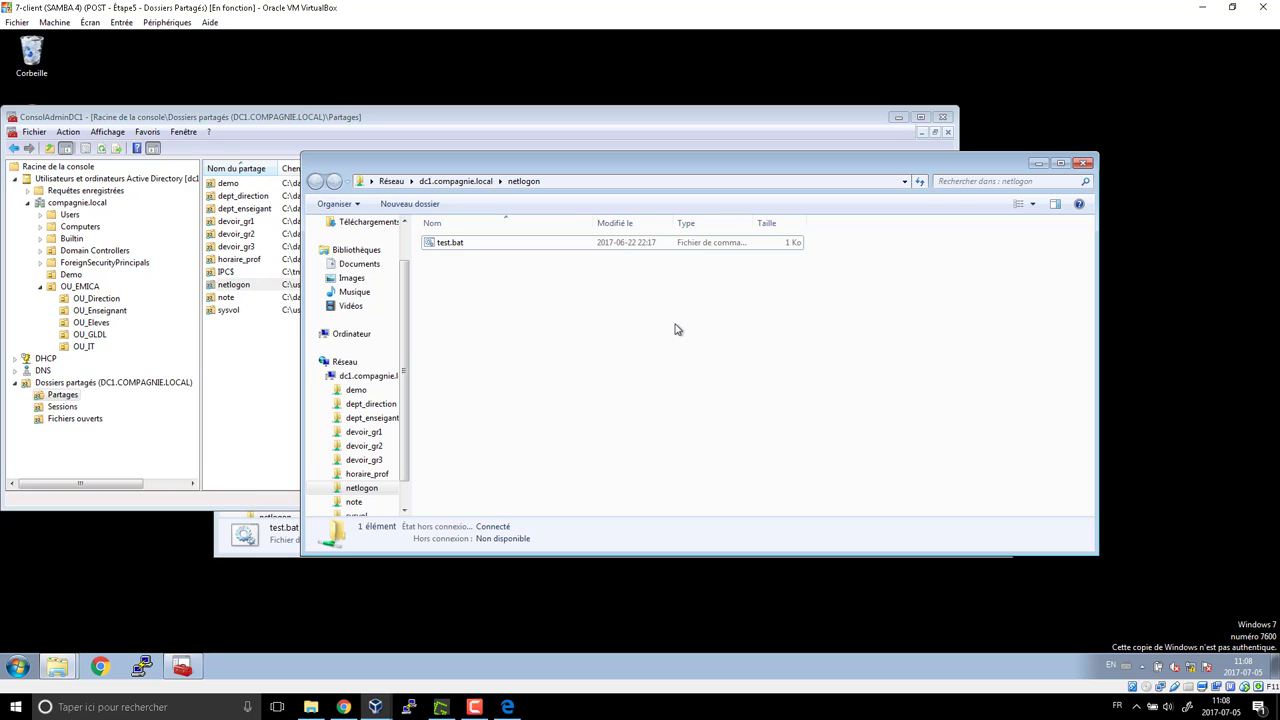
pyautogui.click(1083, 163)
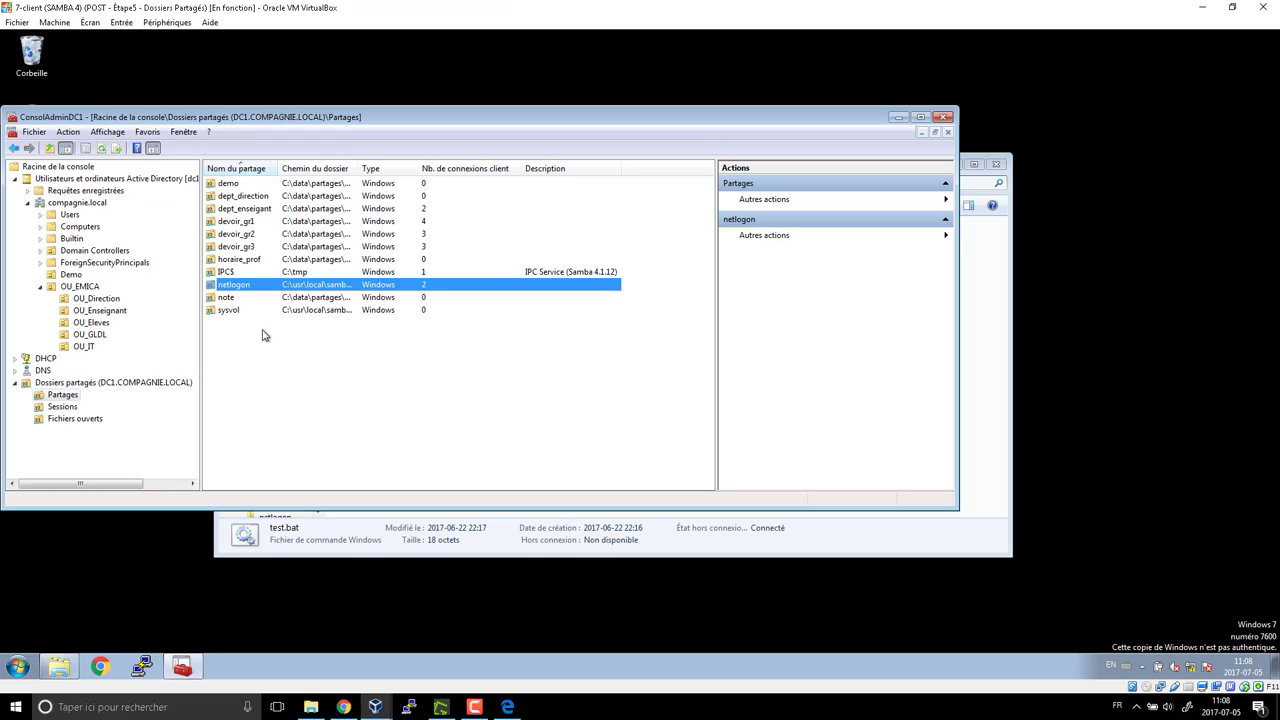
pyautogui.rightClick(241, 293)
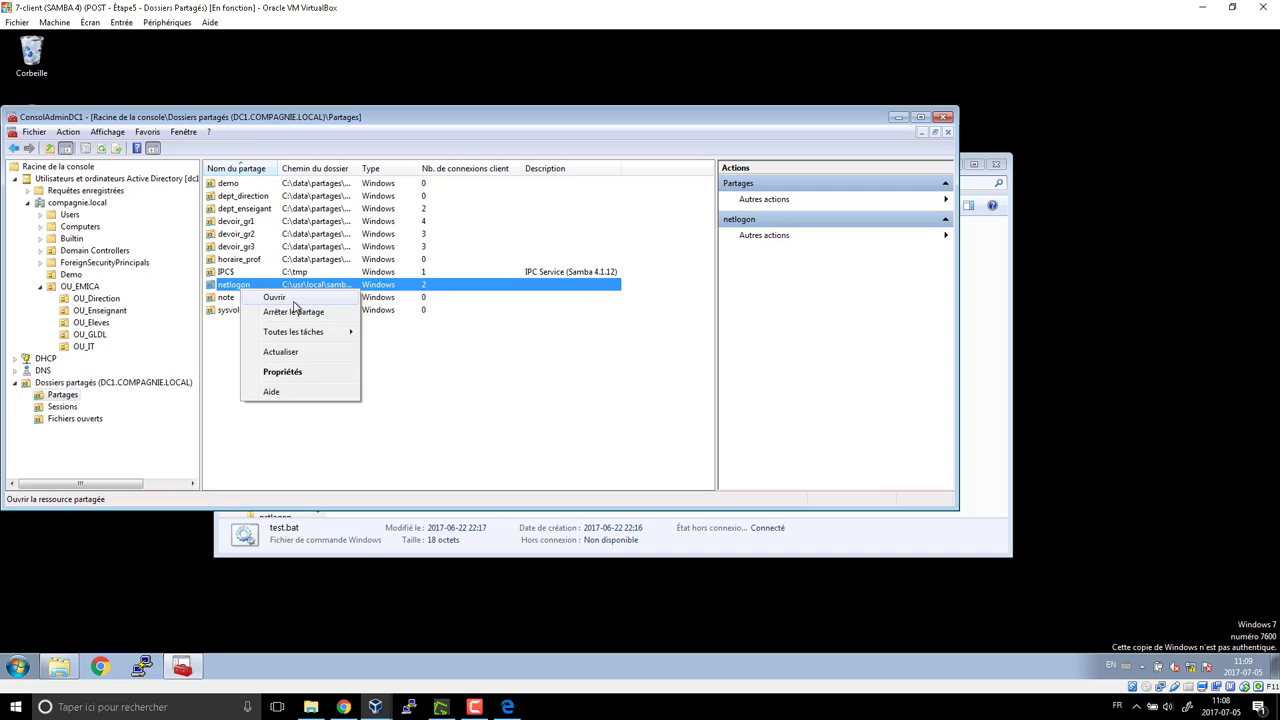
pyautogui.click(272, 300)
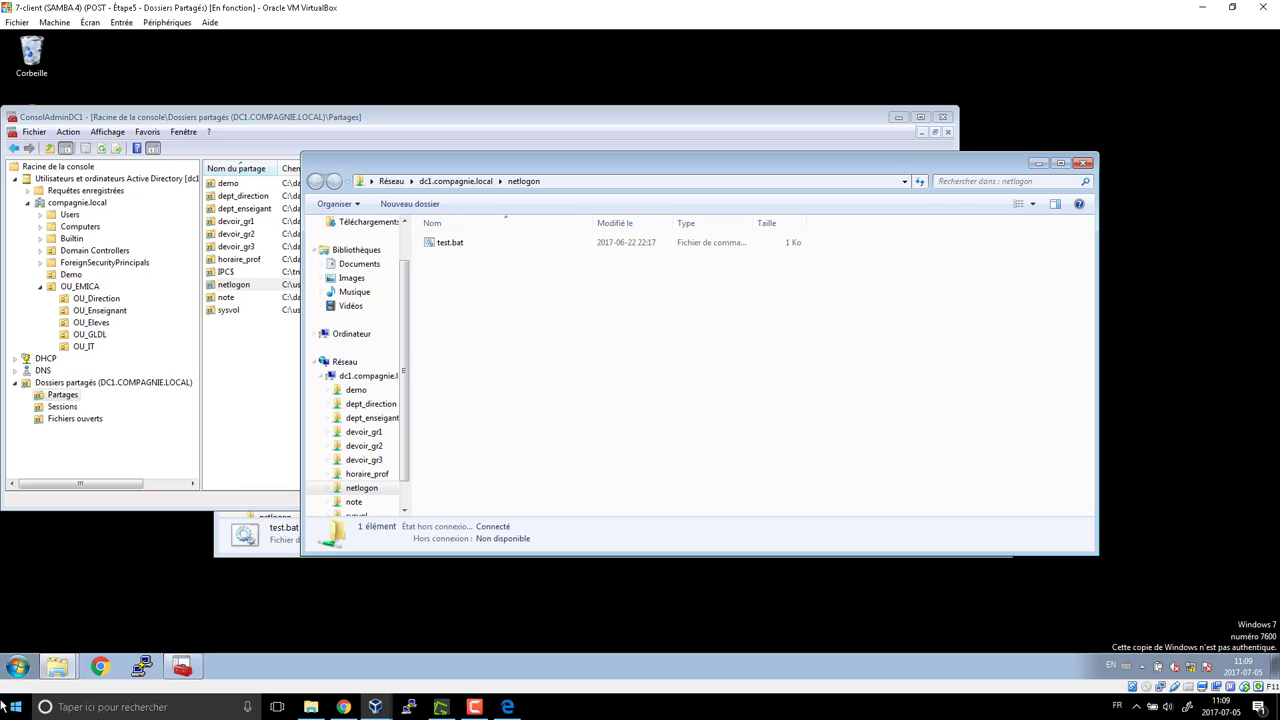
pyautogui.click(18, 667)
# Launch WordPad from a Start search for 'word', reposition it and maximize the window
pyautogui.write('word')
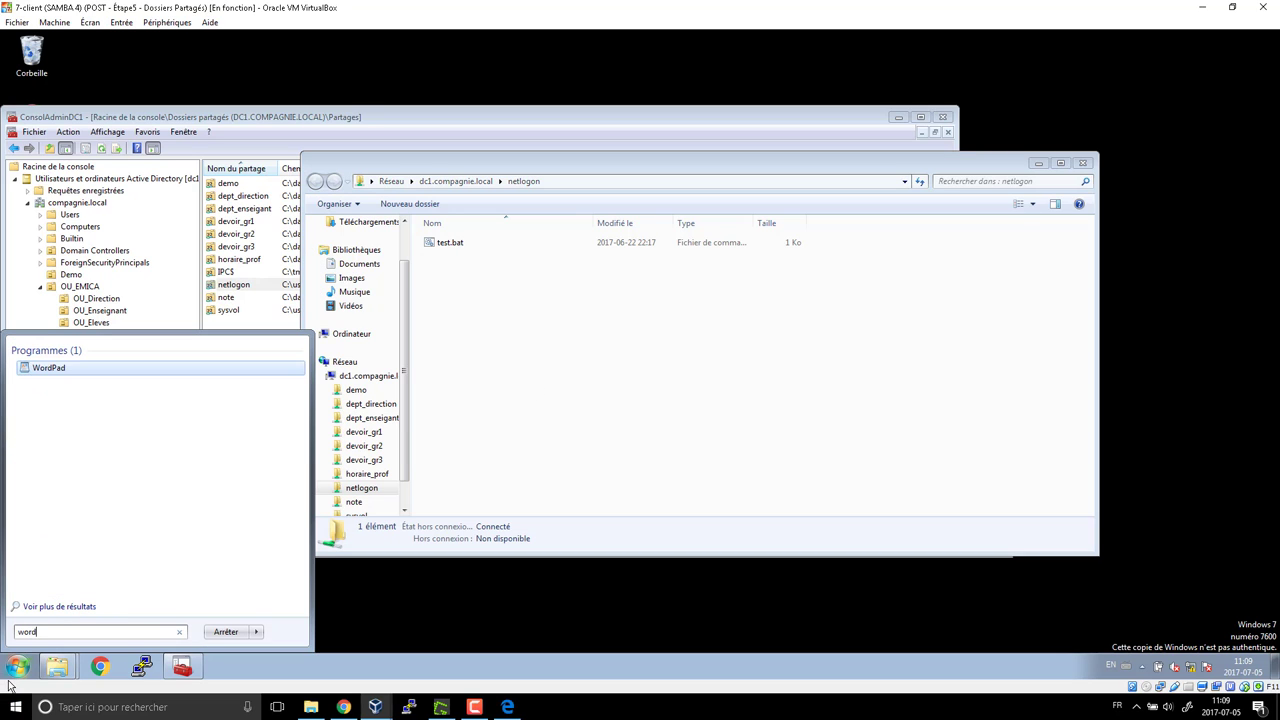
pyautogui.click(45, 368)
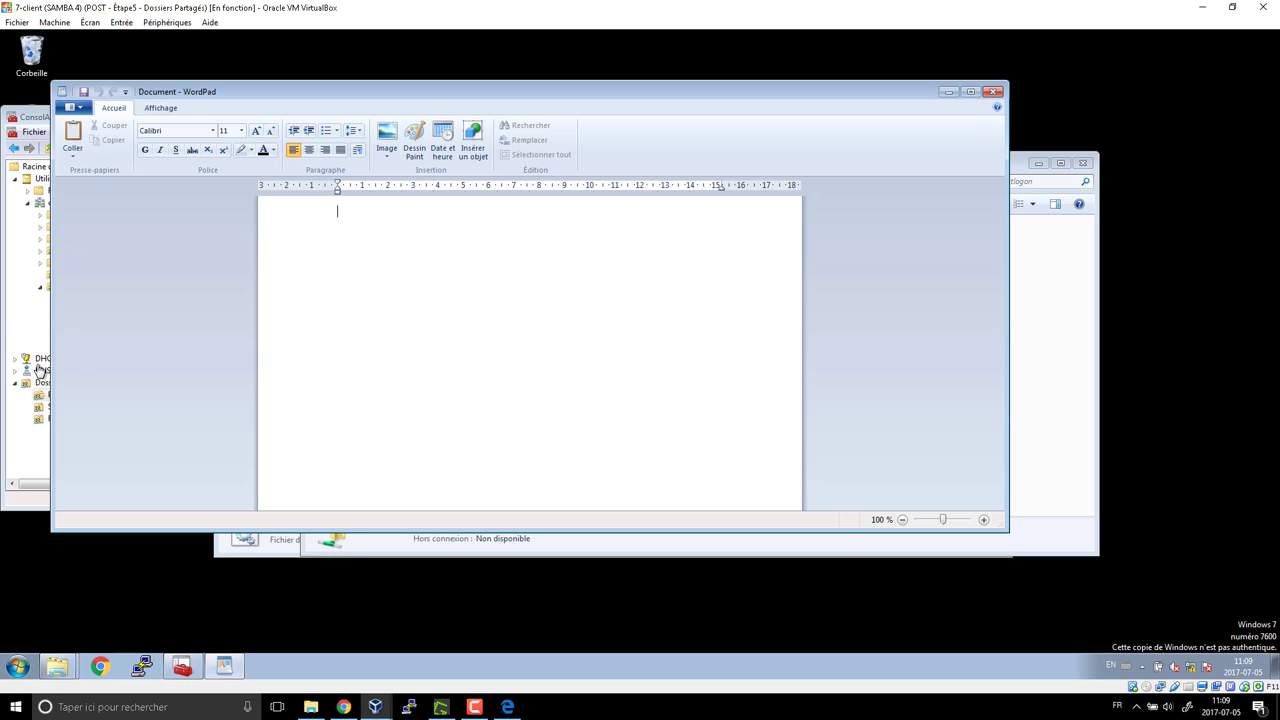
pyautogui.moveTo(540, 97); pyautogui.dragTo(604, 144)
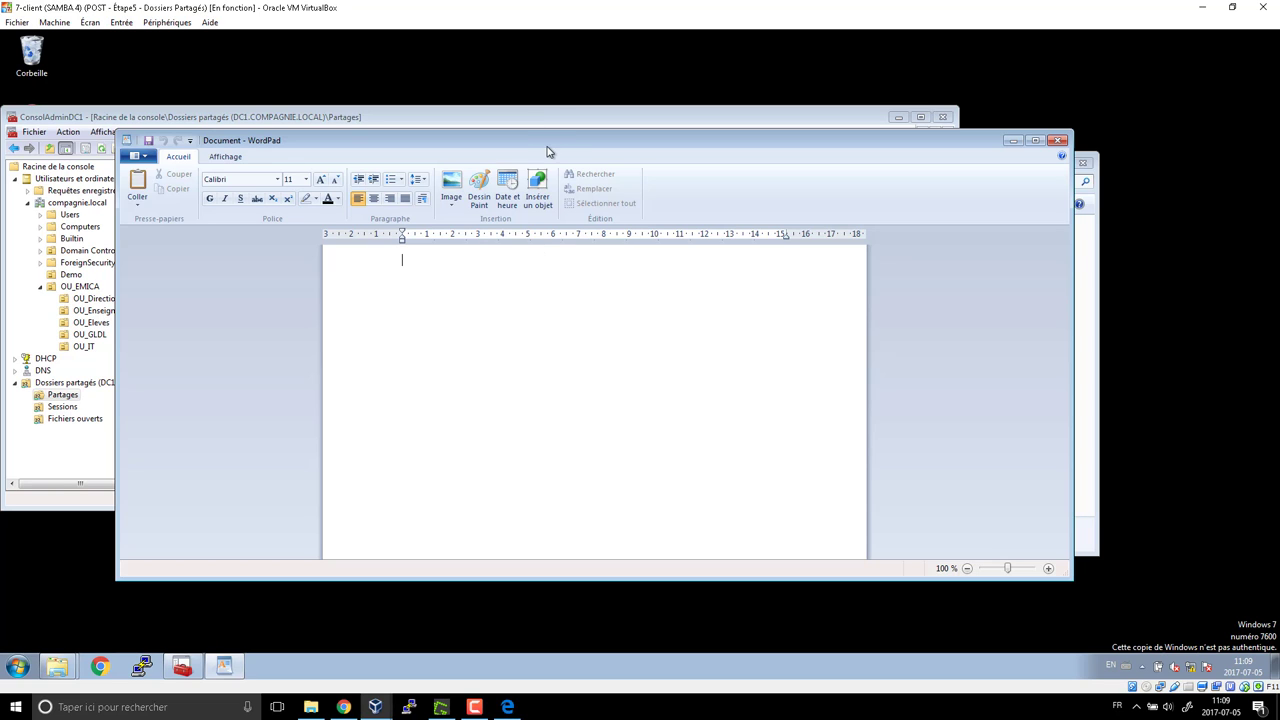
pyautogui.moveTo(551, 149); pyautogui.dragTo(555, 138)
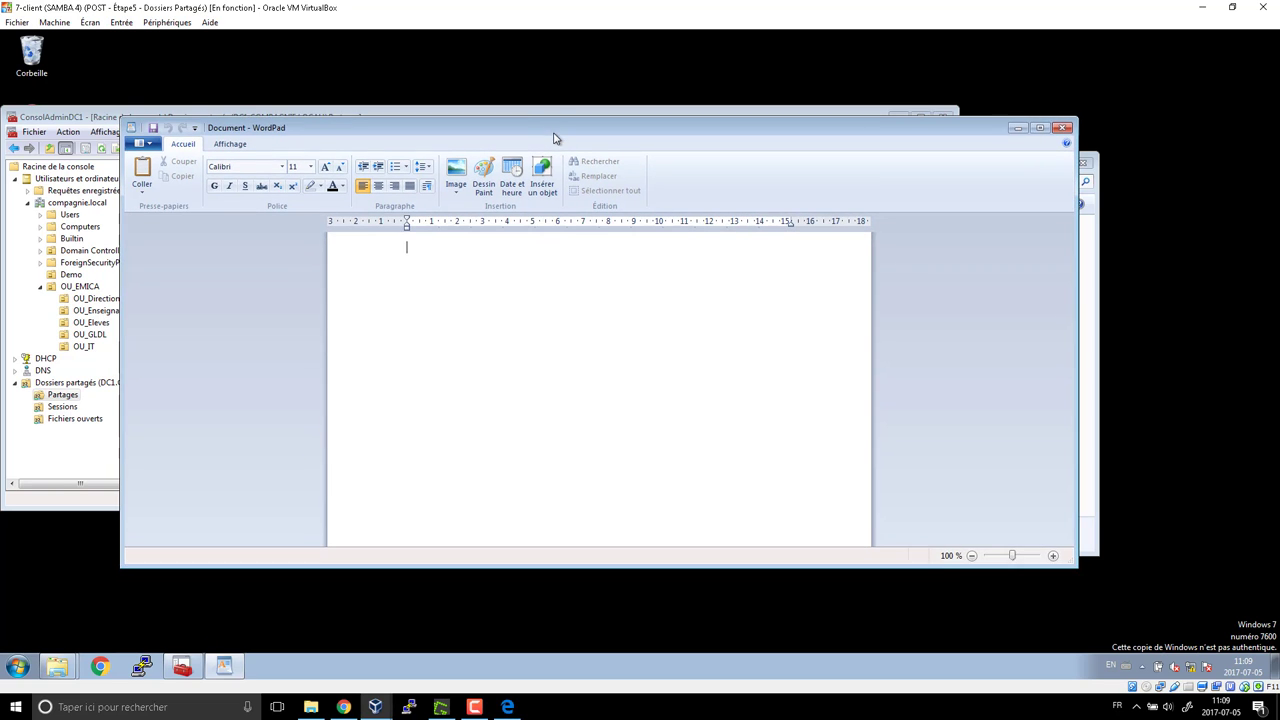
pyautogui.click(1039, 129)
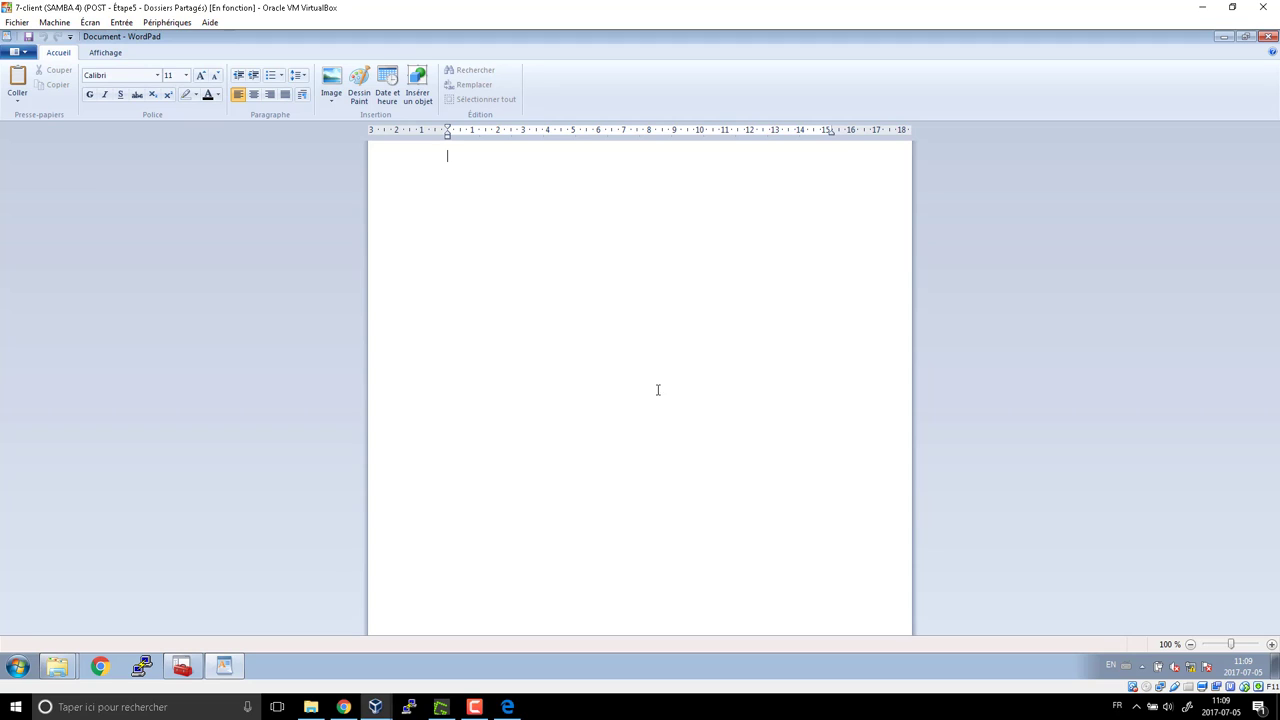
# Zoom in, type DEMANDE in capitals, and select the title line
pyautogui.keyDown('ctrl'); pyautogui.scroll(4, 630, 390); pyautogui.keyUp('ctrl')
pyautogui.keyDown('ctrl'); pyautogui.scroll(4, 629, 401); pyautogui.keyUp('ctrl')
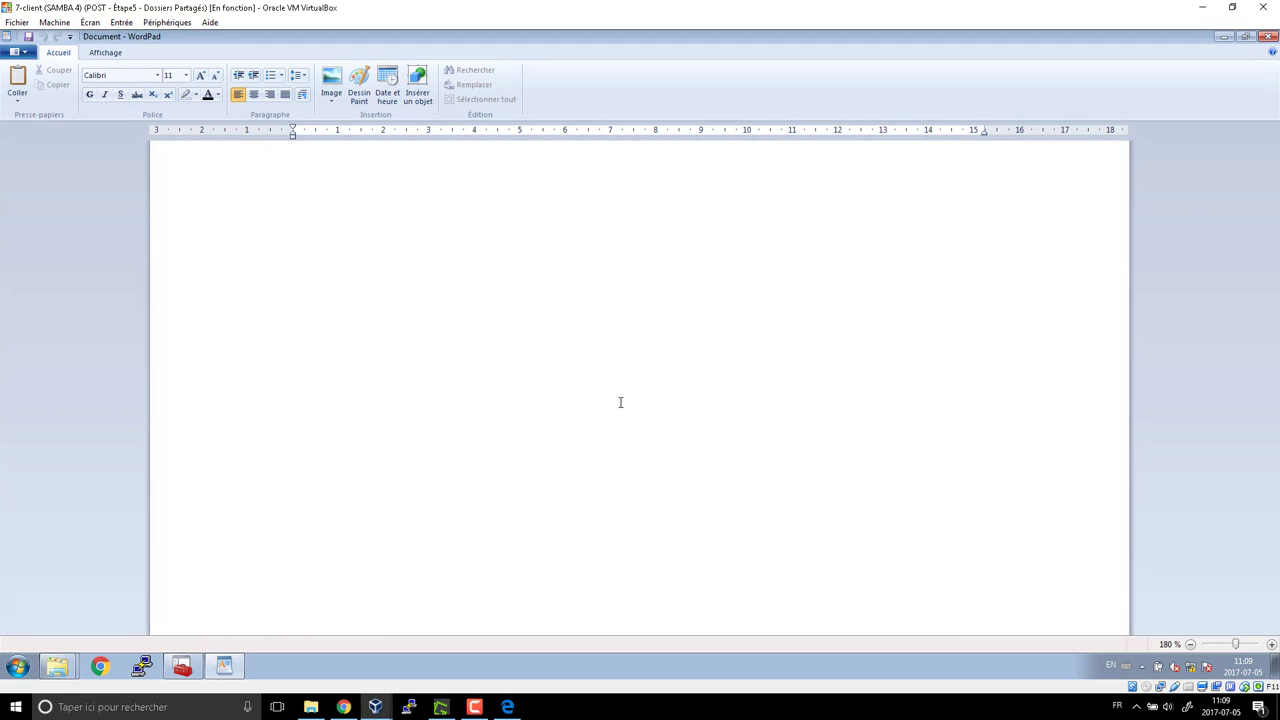
pyautogui.press('capslock')
pyautogui.write('DEMANDE')
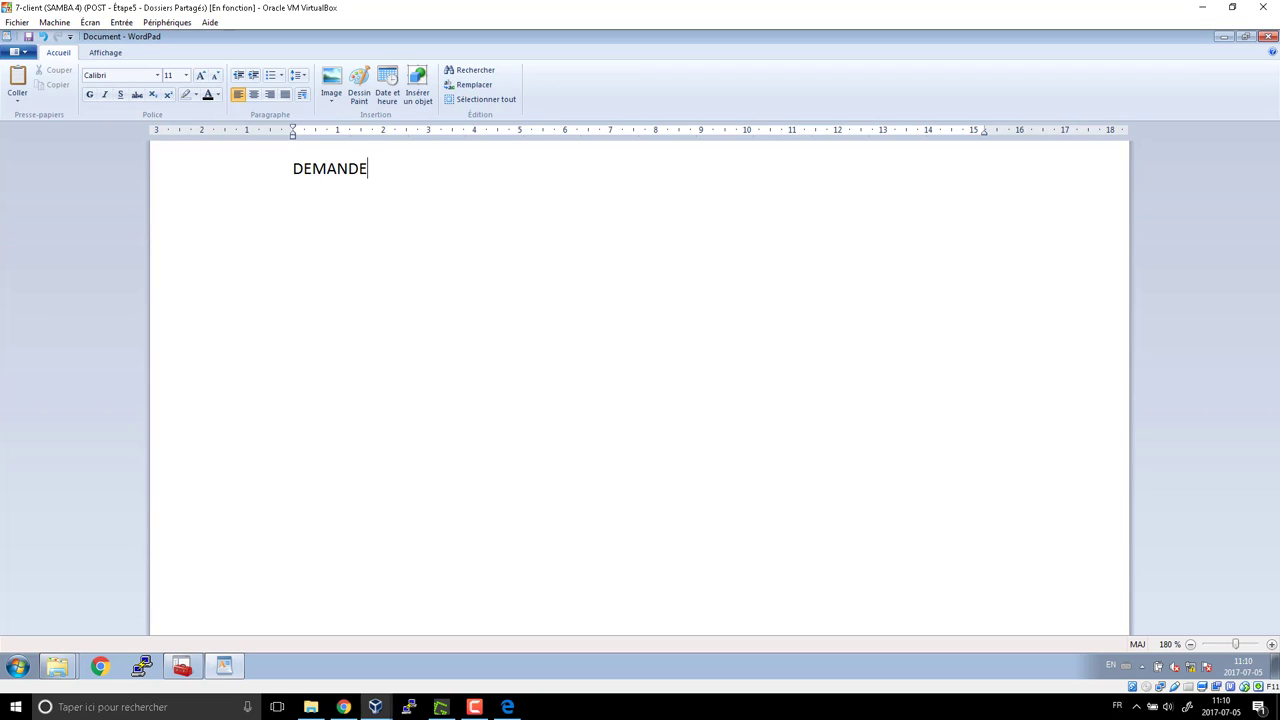
pyautogui.doubleClick(290, 172)
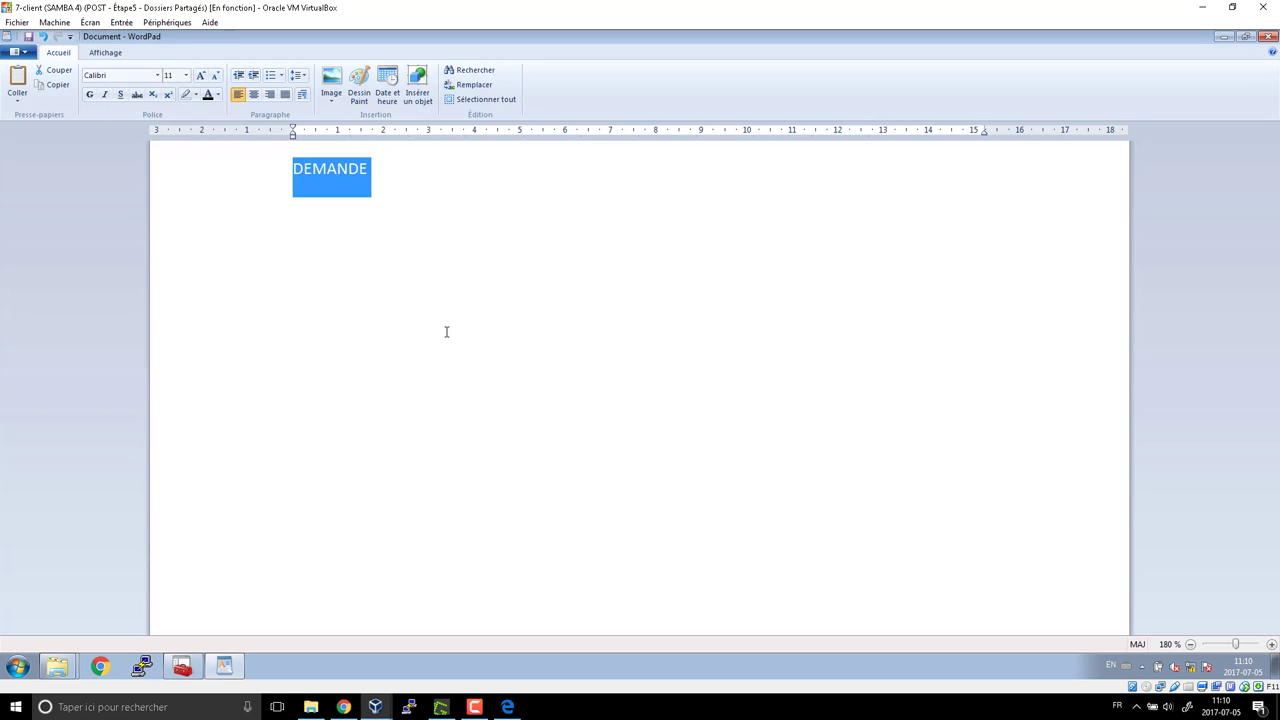
pyautogui.click(399, 184)
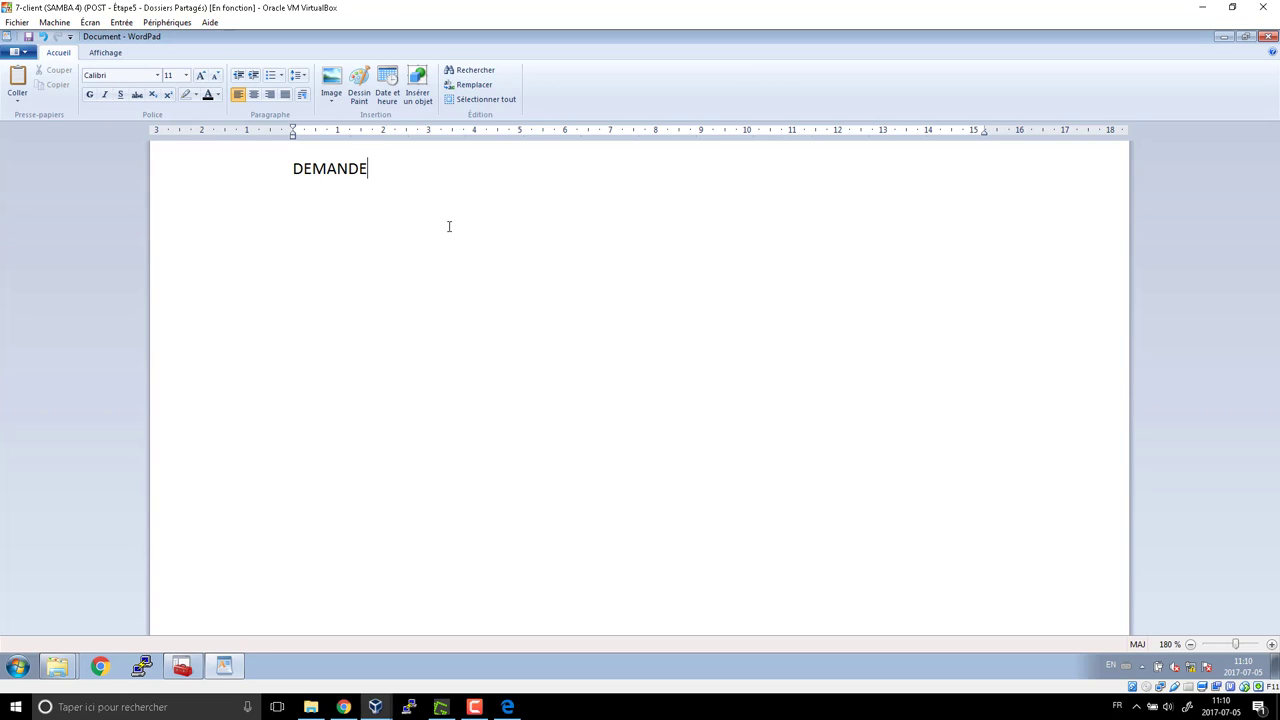
pyautogui.click(271, 171)
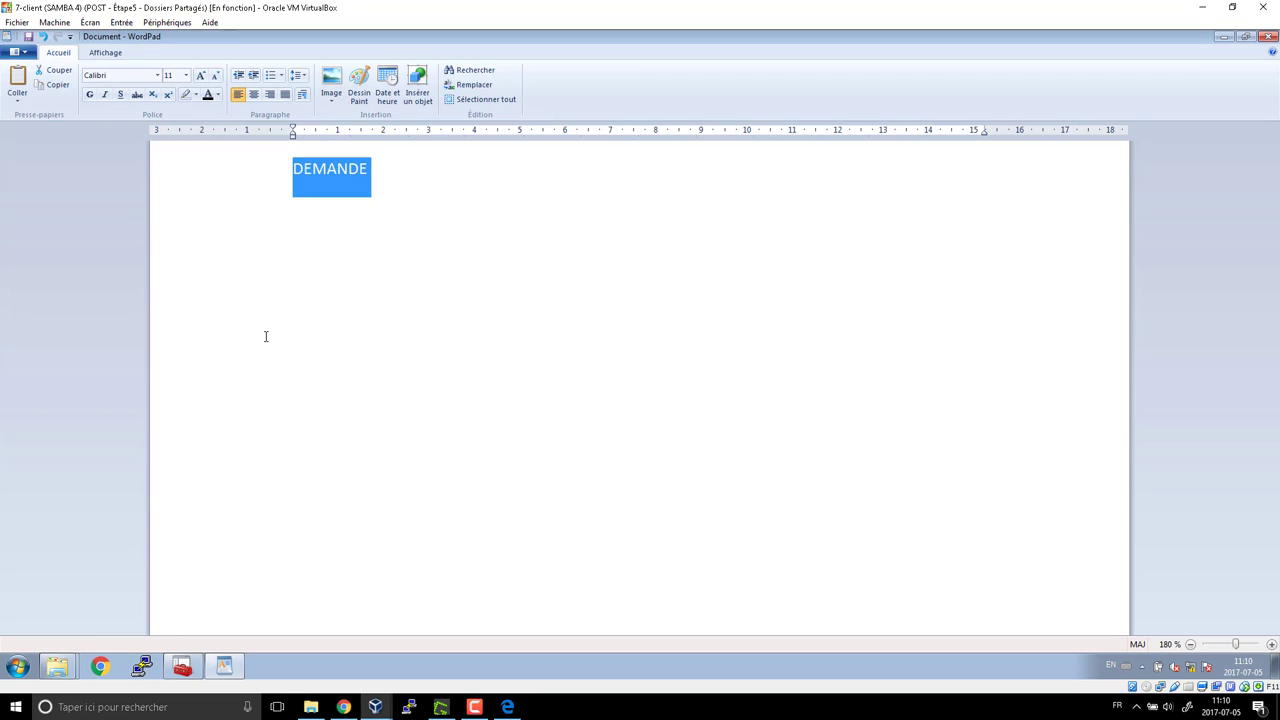